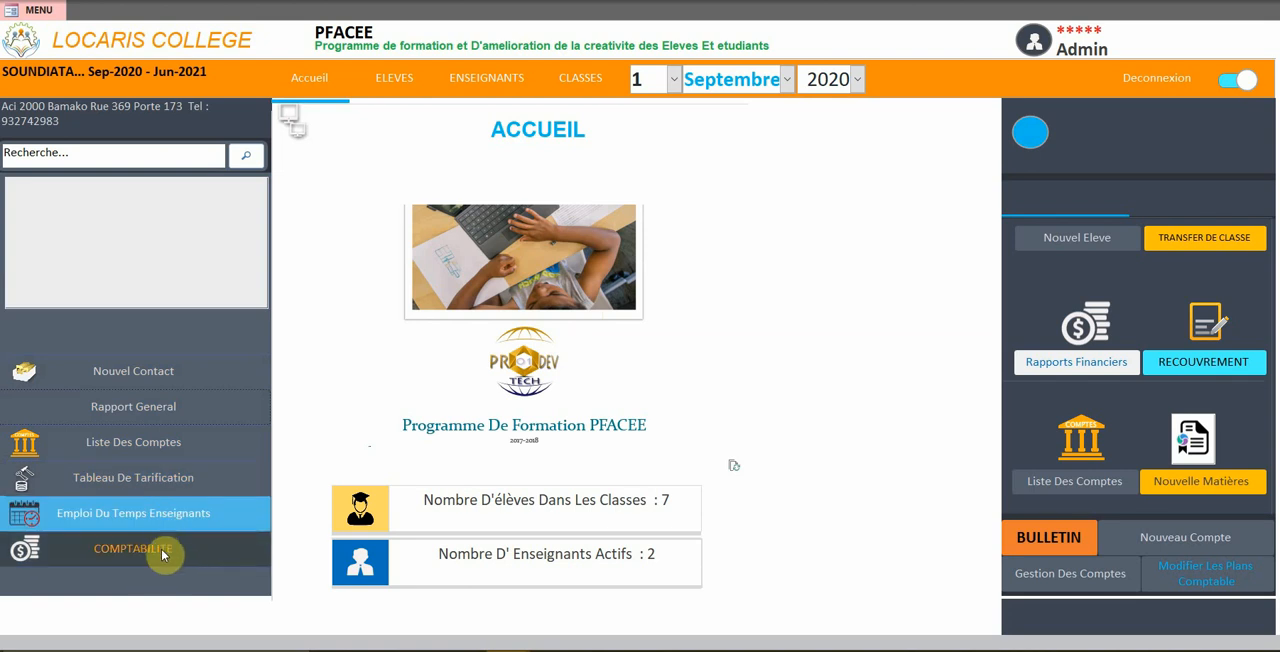
# Start a new contact with a generated Carte number, and fill in the contact's name and phone number
pyautogui.click(183, 381)
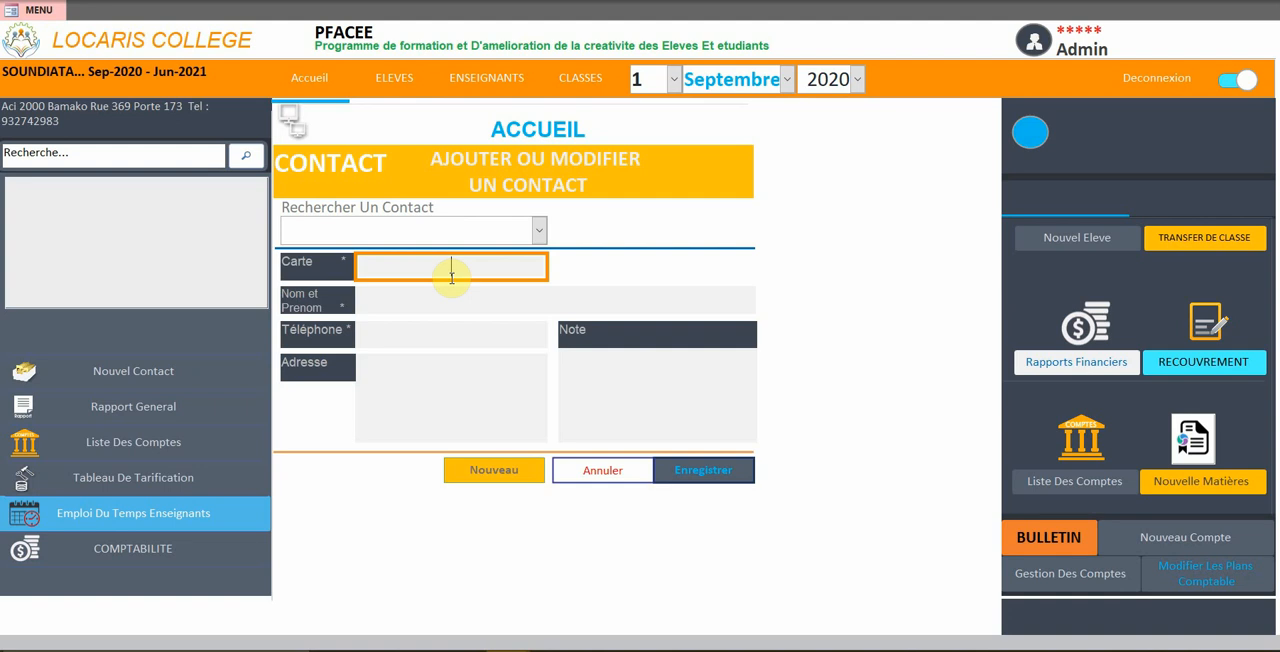
pyautogui.click(471, 267)
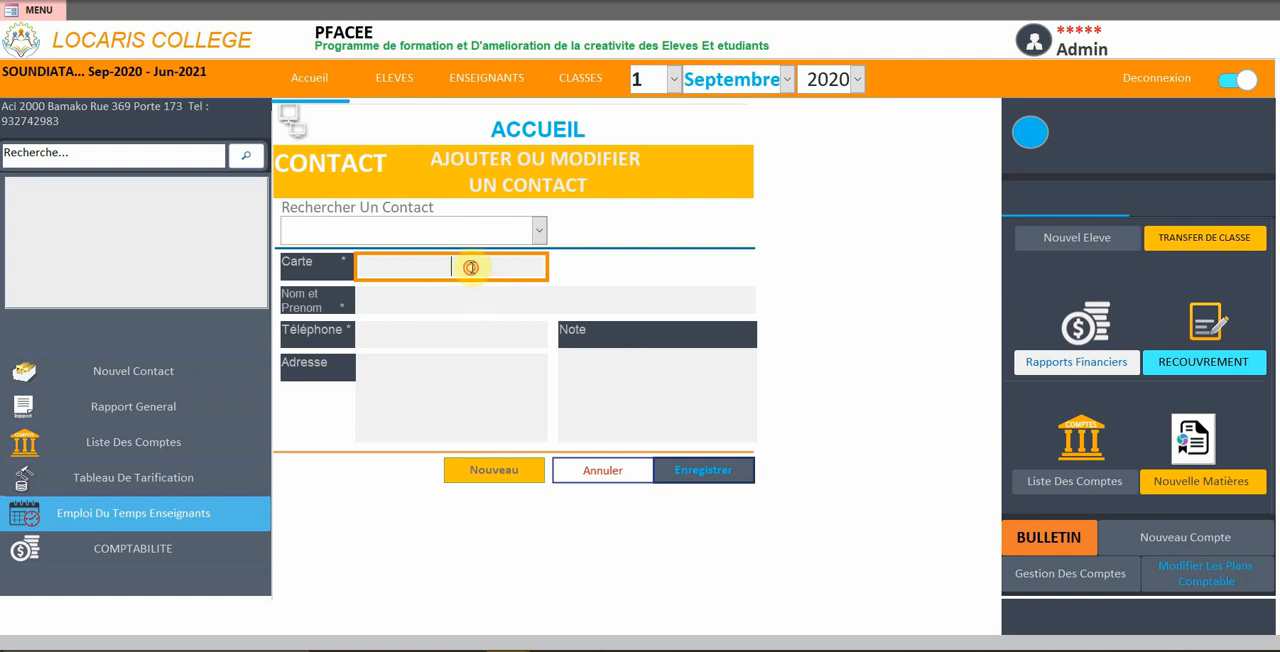
pyautogui.click(427, 297)
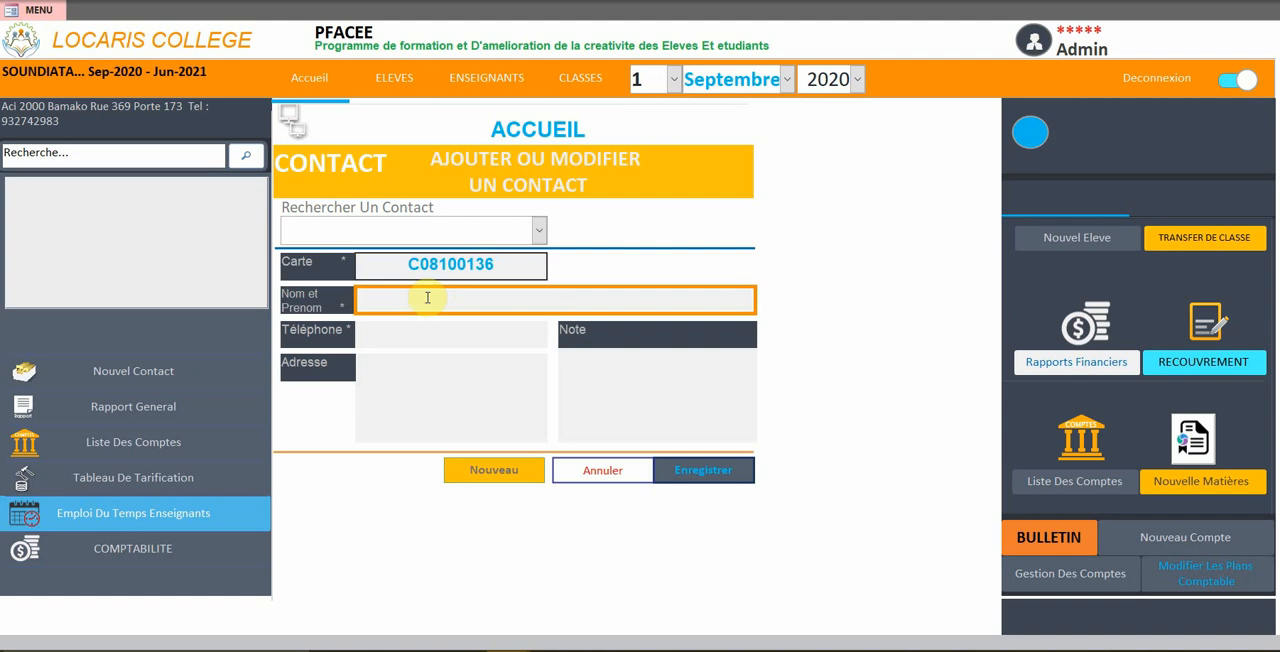
pyautogui.write('Selly')
pyautogui.press('Tab')
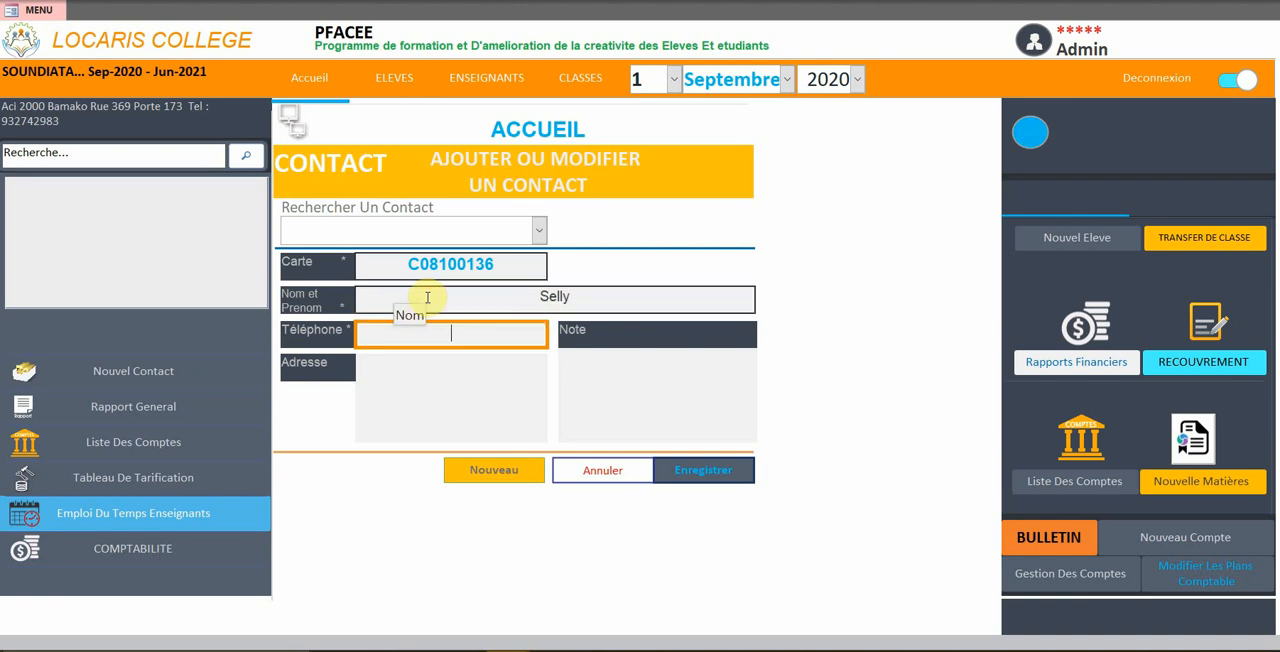
pyautogui.write('89846456')
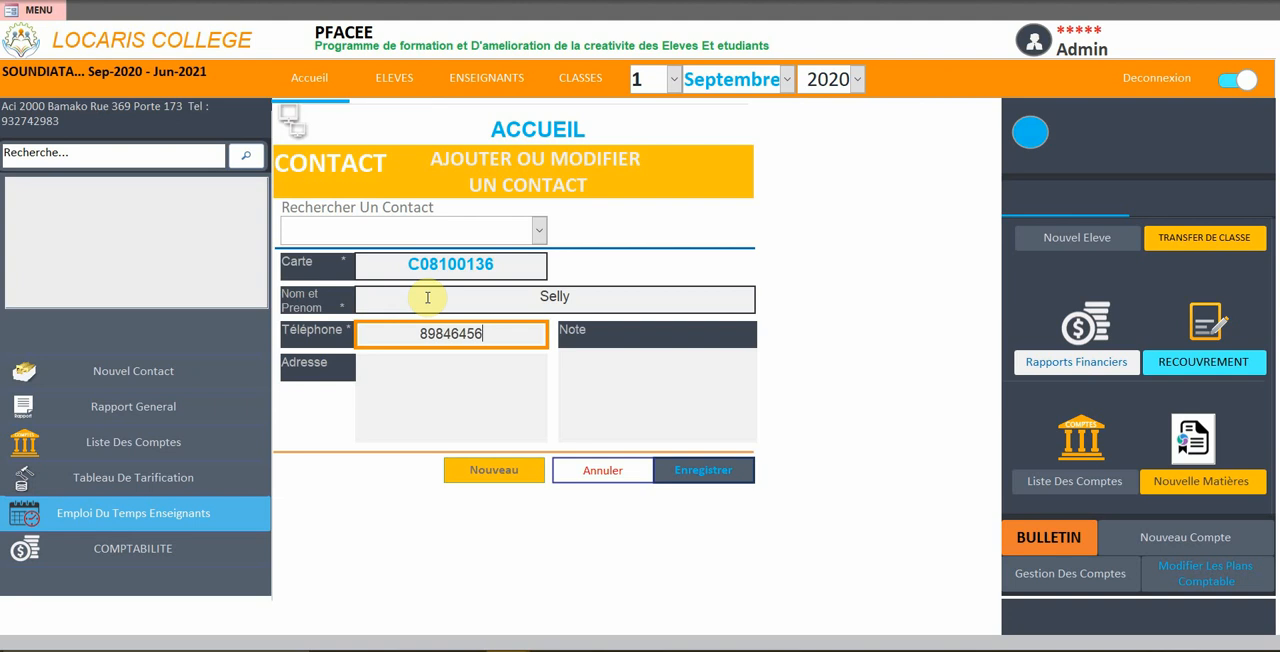
# Fill in the contact's address, set the note to "hfjhf" and save the contact
pyautogui.click(424, 389)
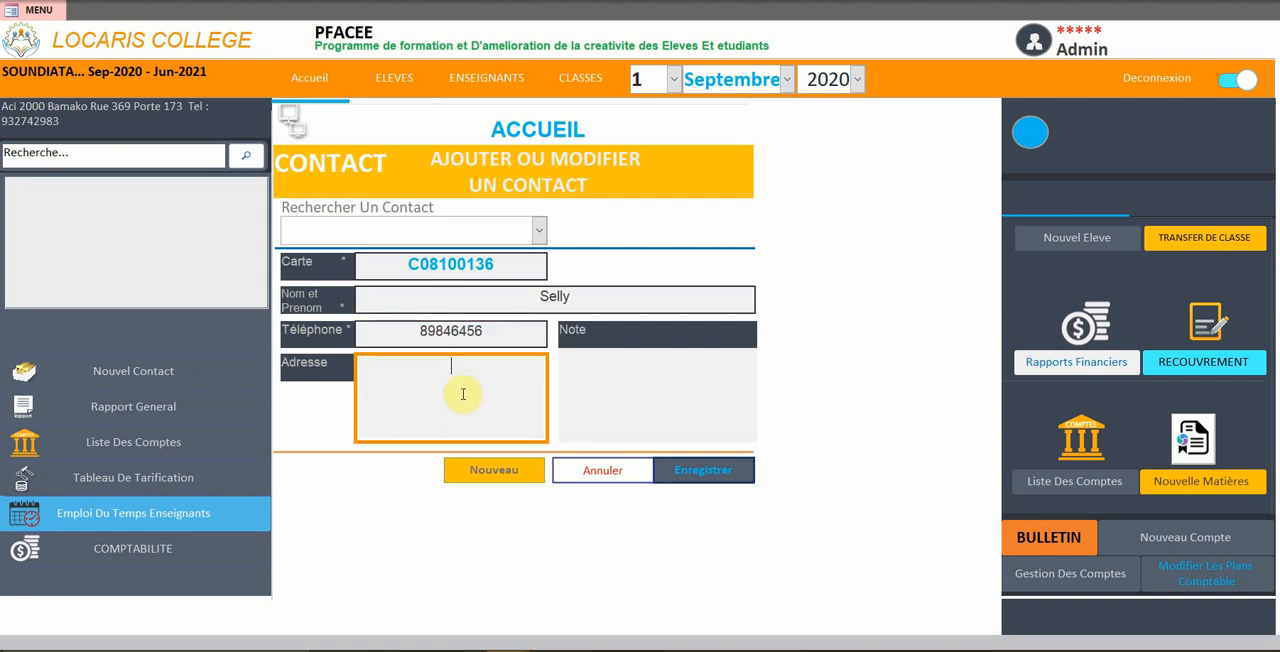
pyautogui.write('bamako')
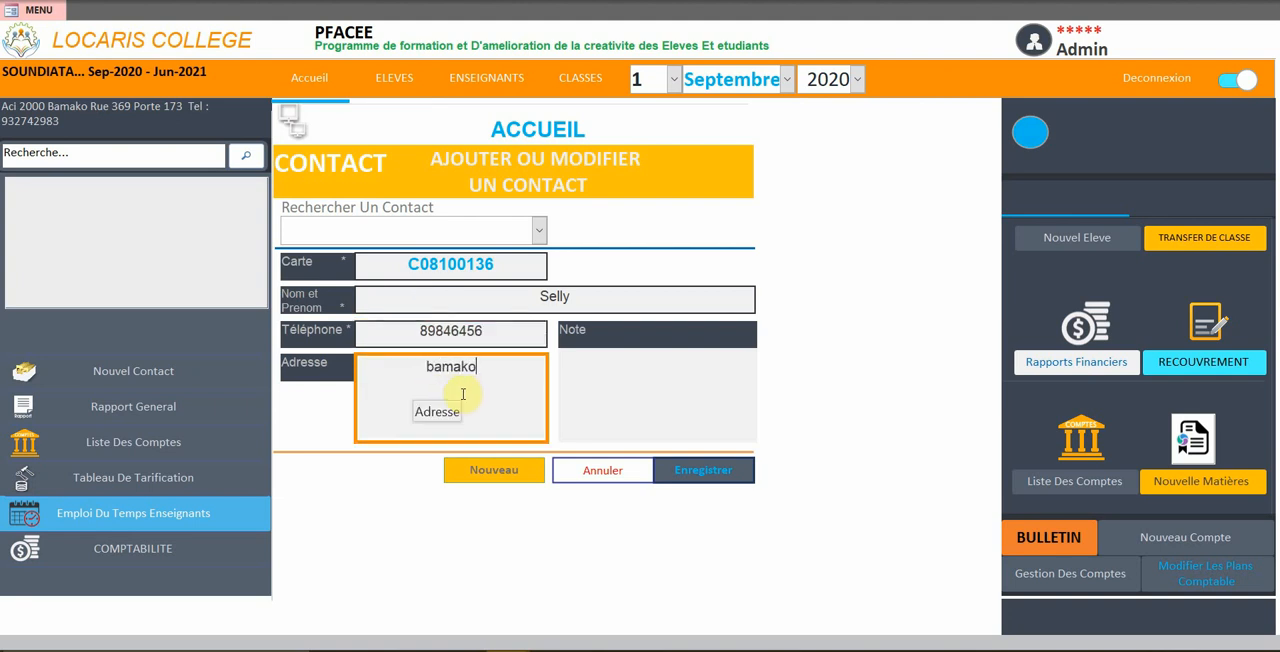
pyautogui.click(634, 392)
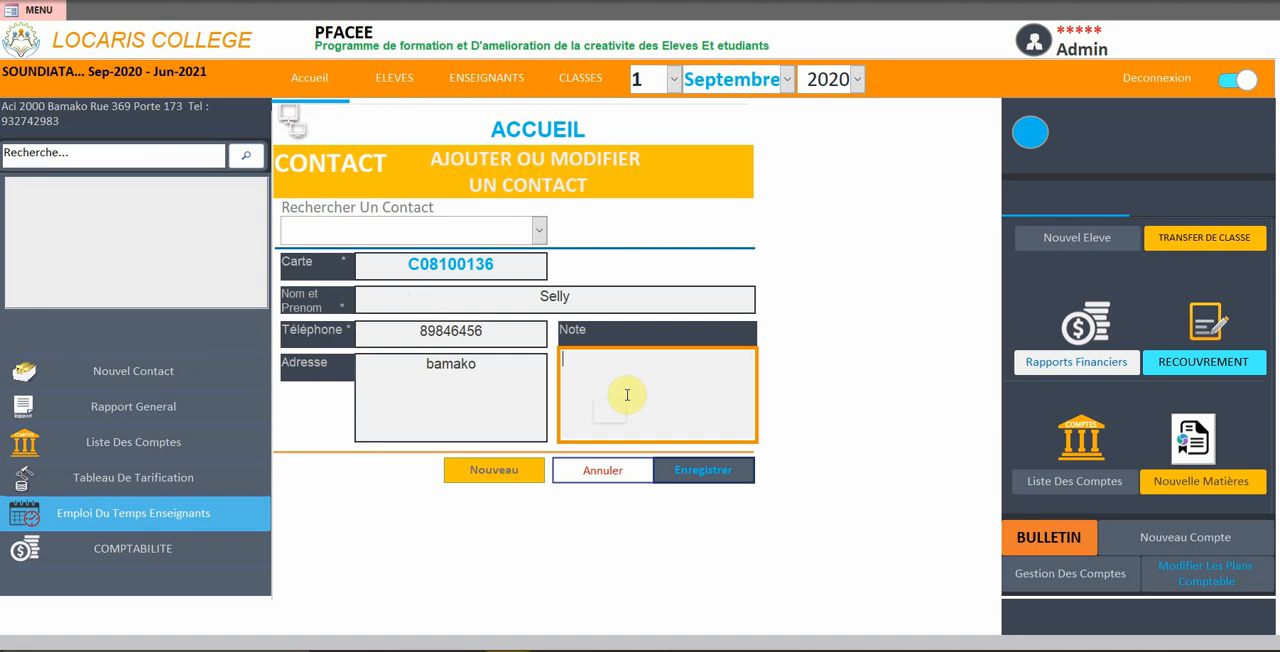
pyautogui.write('hfjhf')
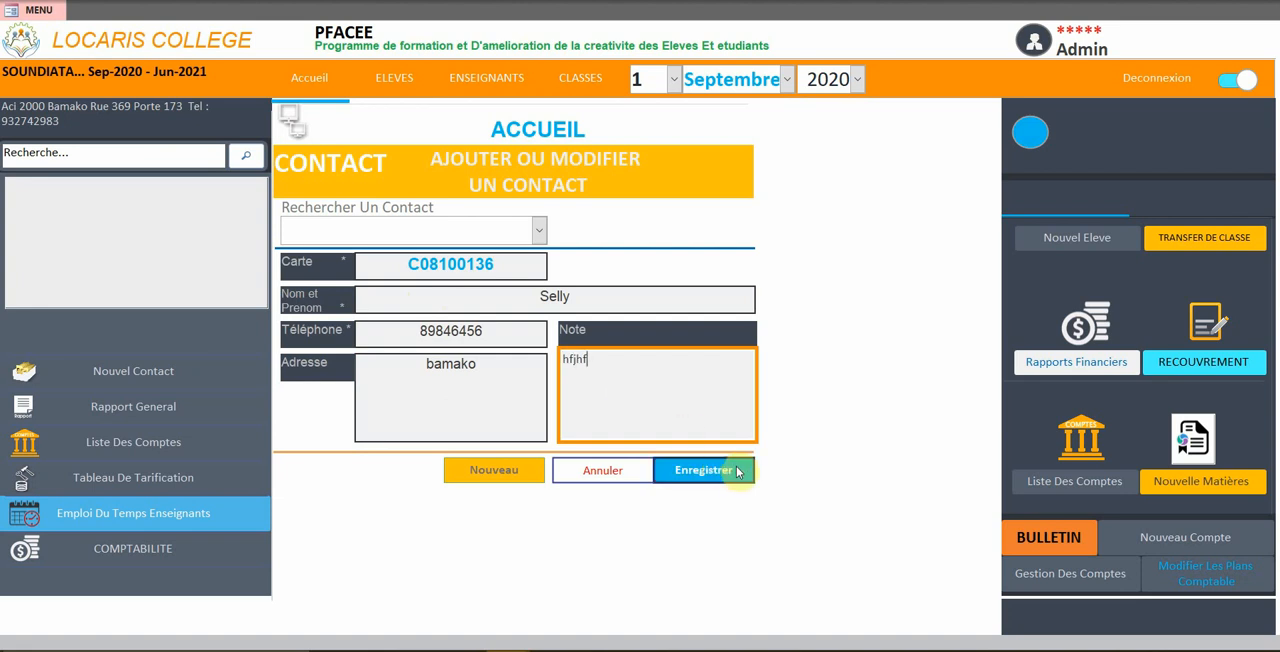
pyautogui.click(723, 467)
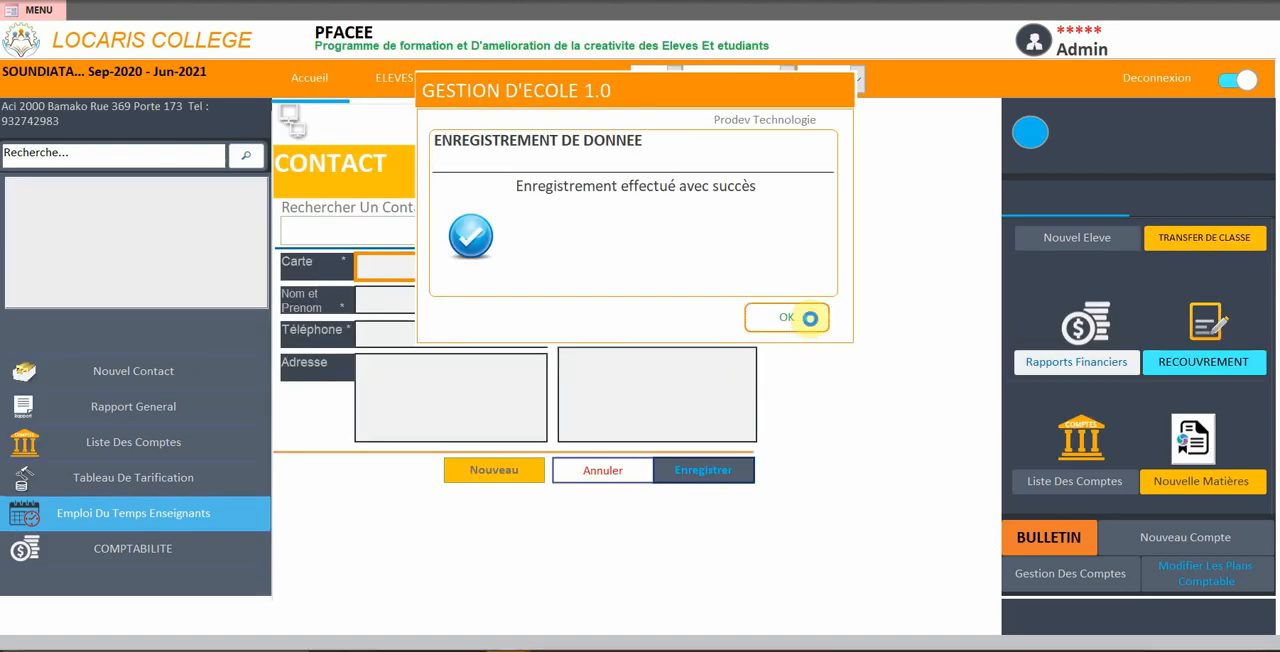
pyautogui.click(805, 317)
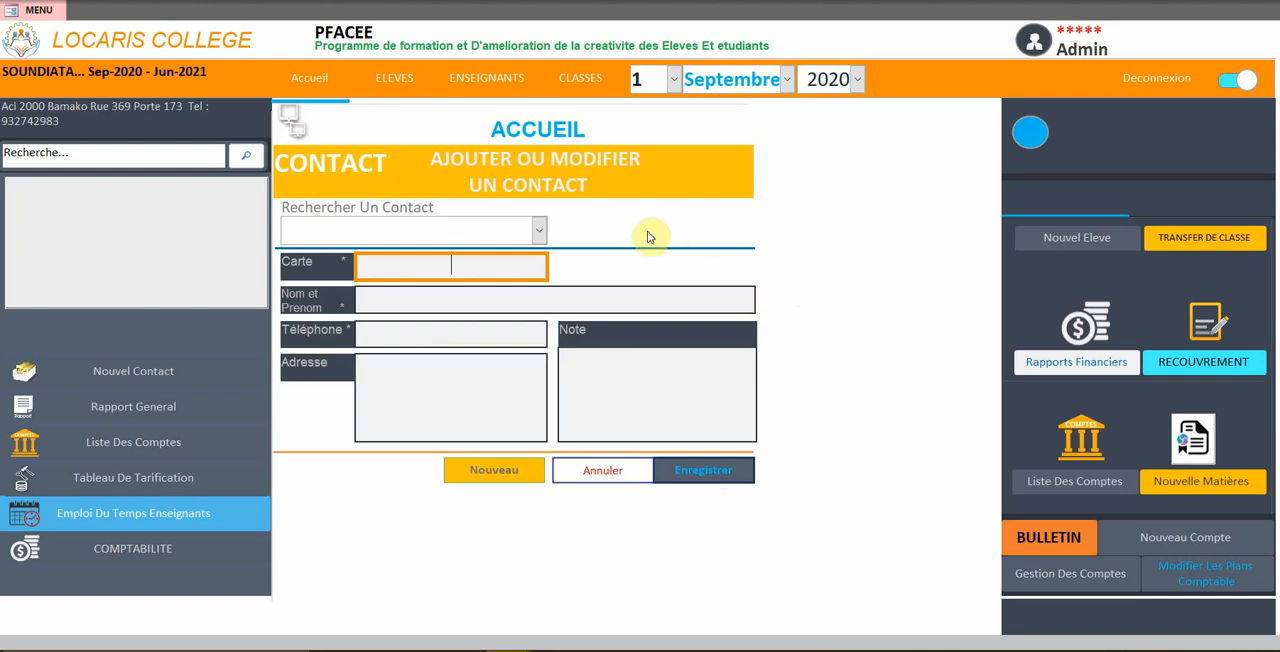
# Find and select the newly created contact in Comptabilité, and check which accounts the contact has for a transaction
pyautogui.click(112, 560)
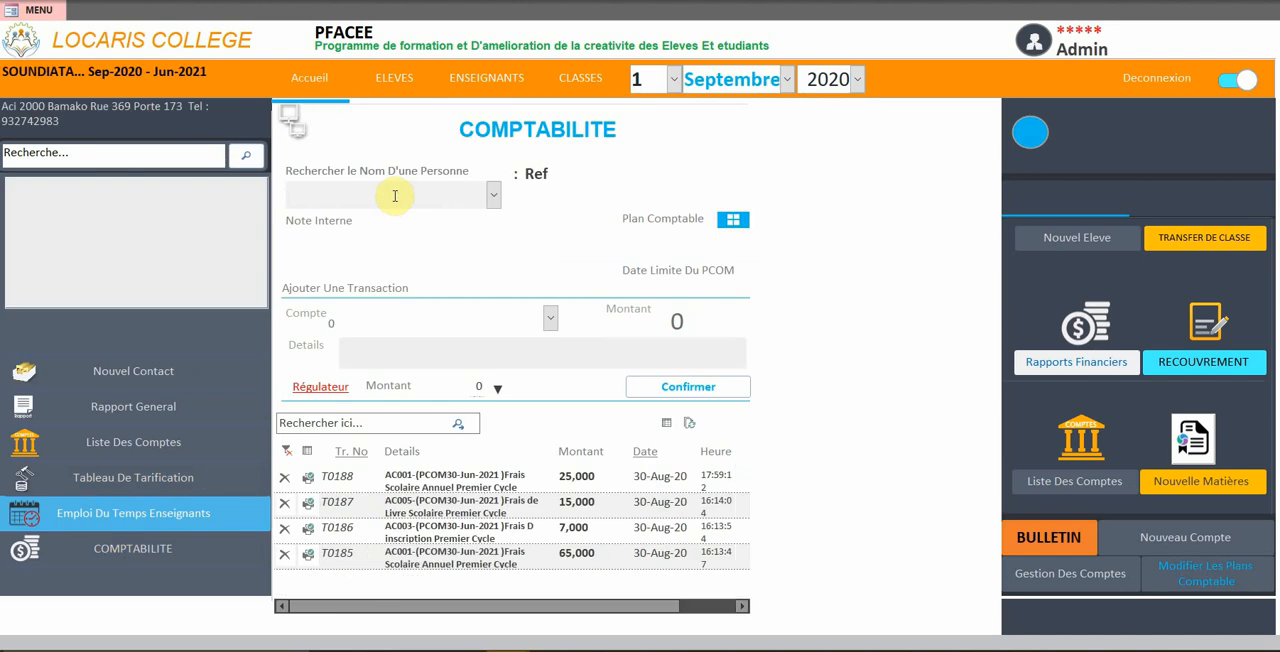
pyautogui.write('sell')
pyautogui.press('Escape')
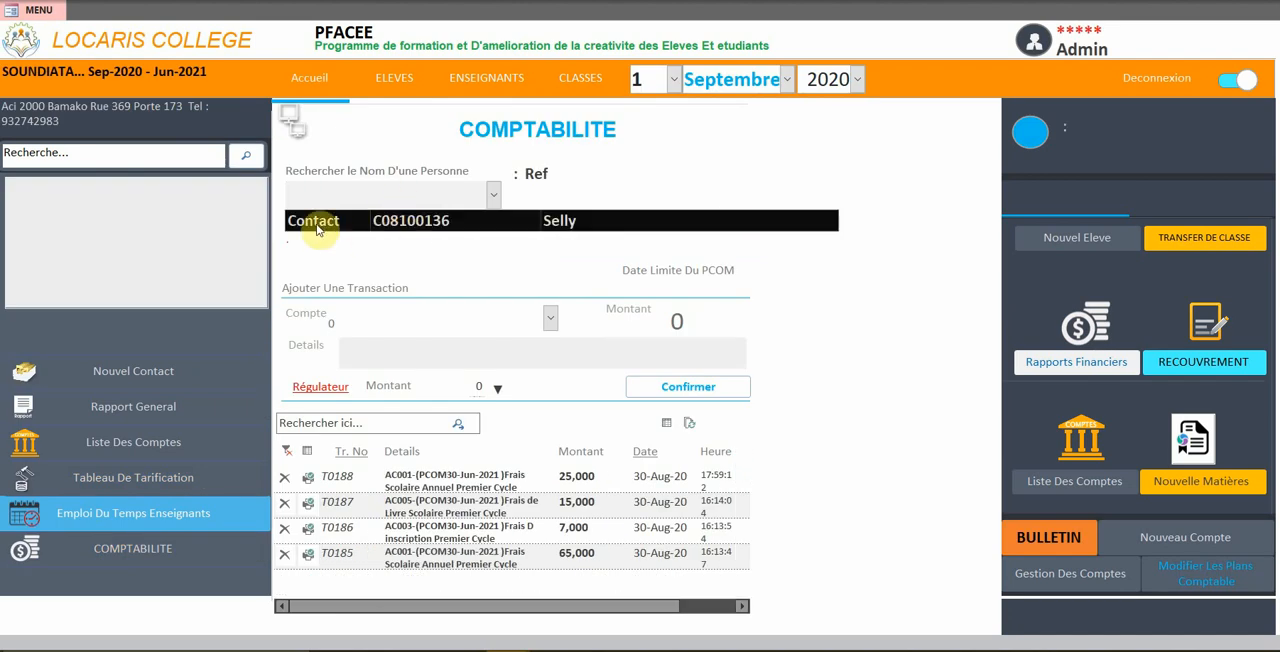
pyautogui.click(322, 229)
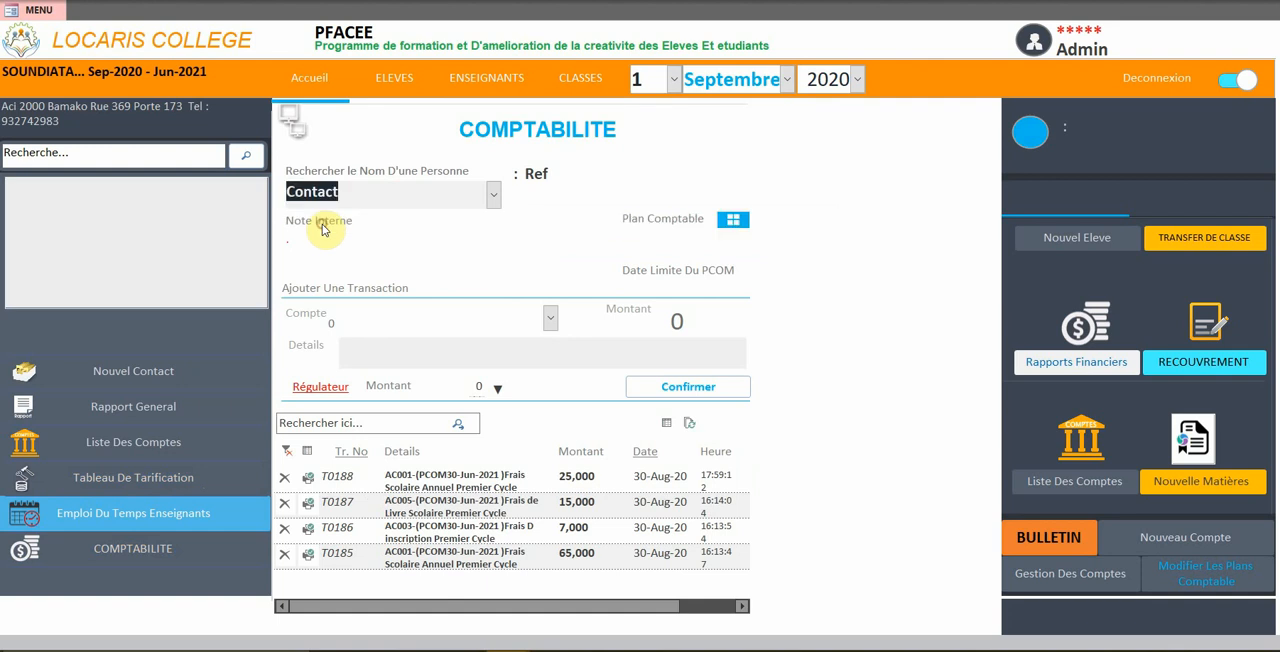
pyautogui.click(549, 319)
pyautogui.click(553, 321)
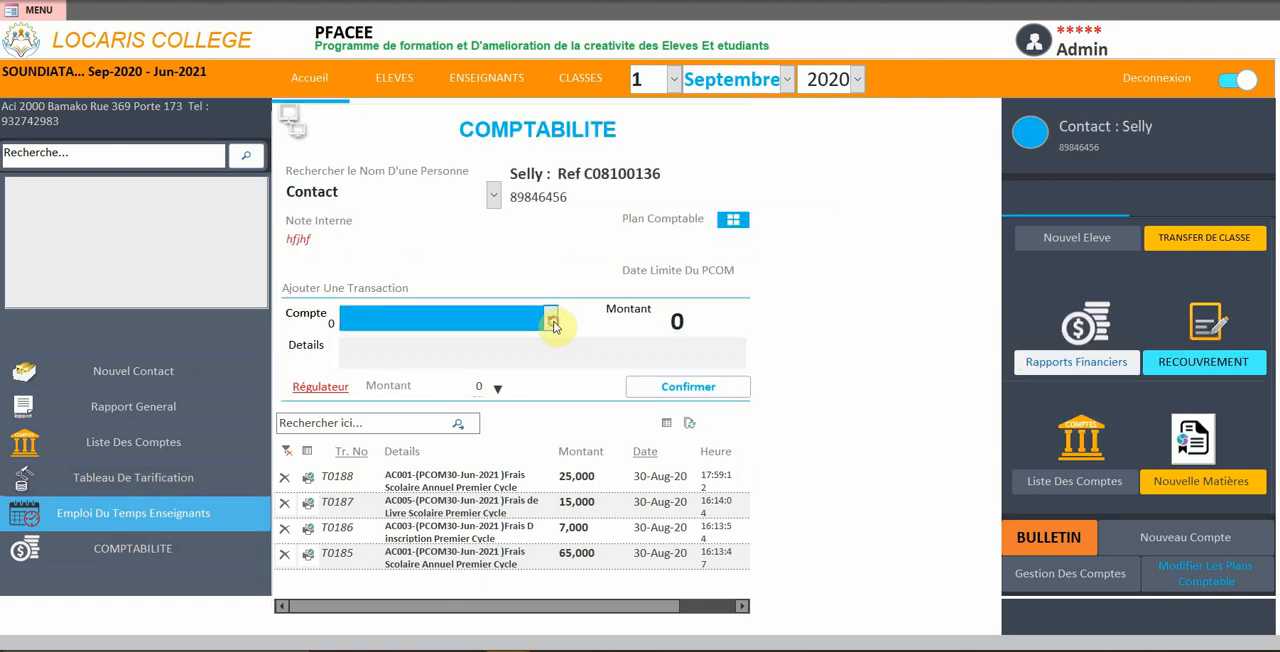
# Add the Salaire Gardien account to the contact's Plan Comptable, keeping the default amount and dates
pyautogui.click(733, 220)
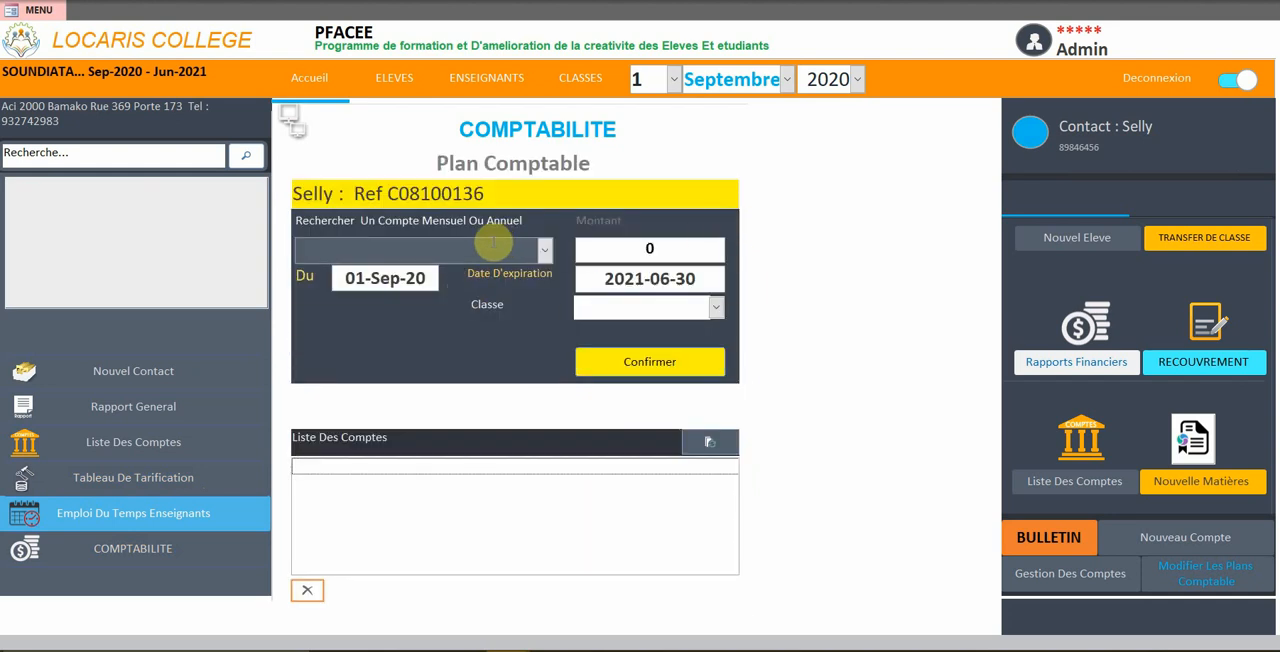
pyautogui.click(458, 247)
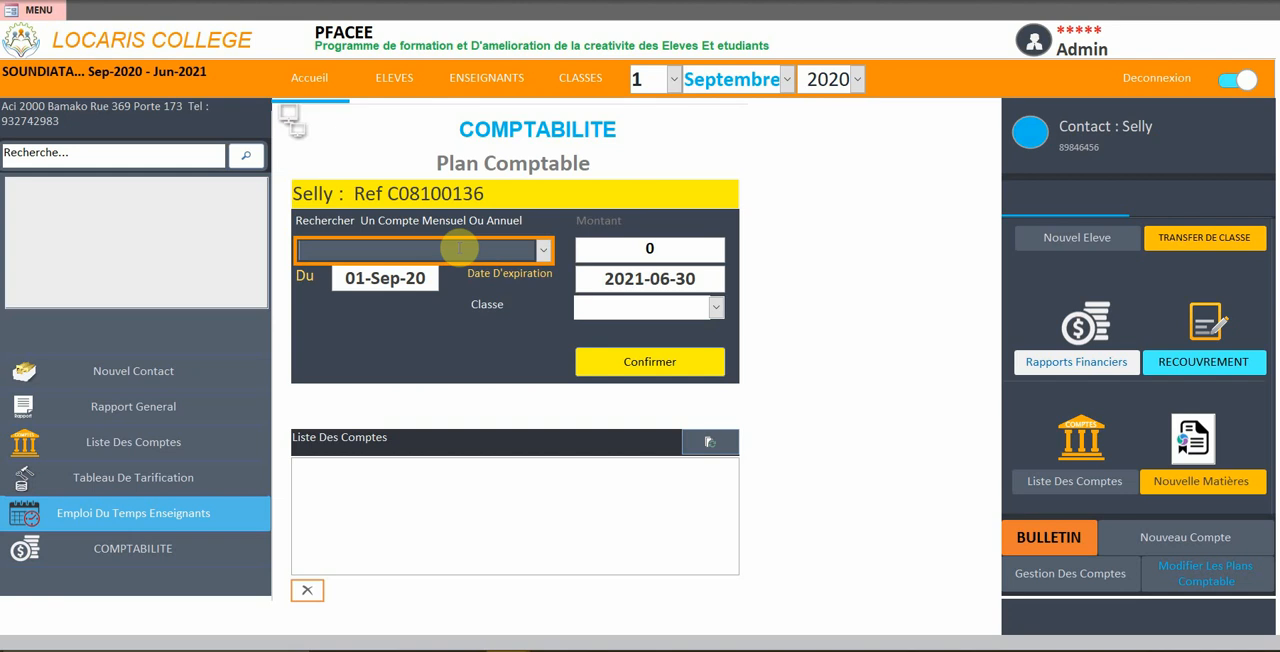
pyautogui.write('salaire')
pyautogui.press('Return')
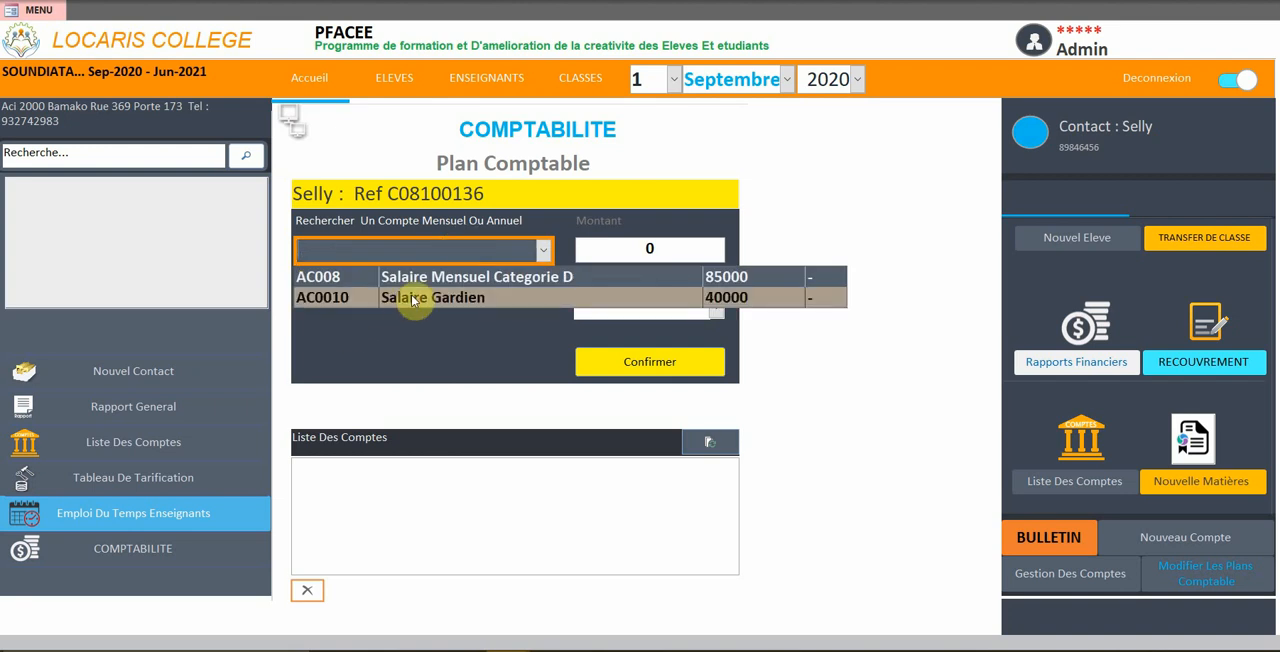
pyautogui.click(450, 297)
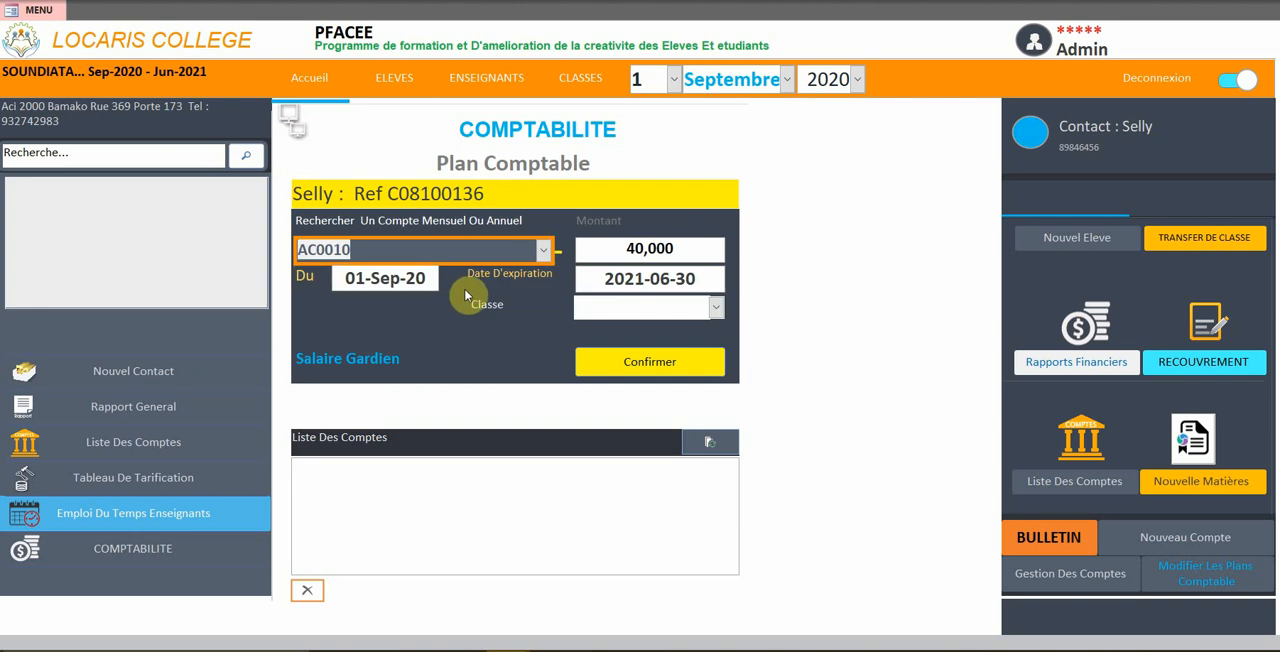
pyautogui.press('Tab')
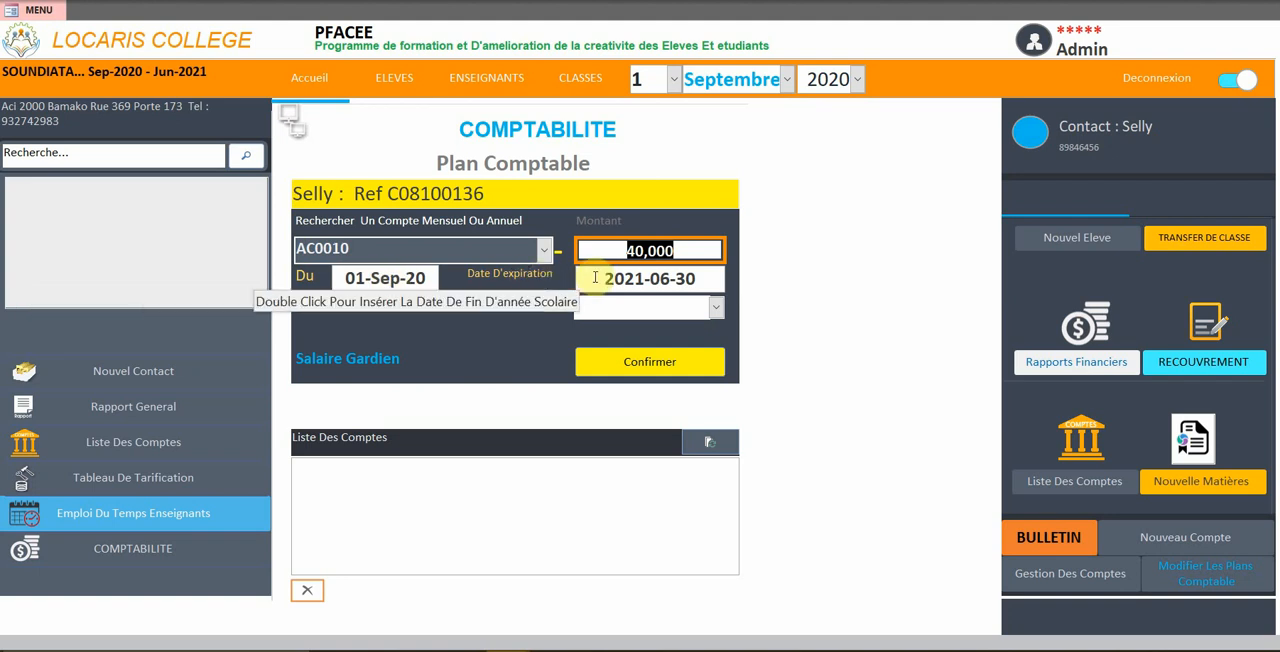
pyautogui.click(661, 365)
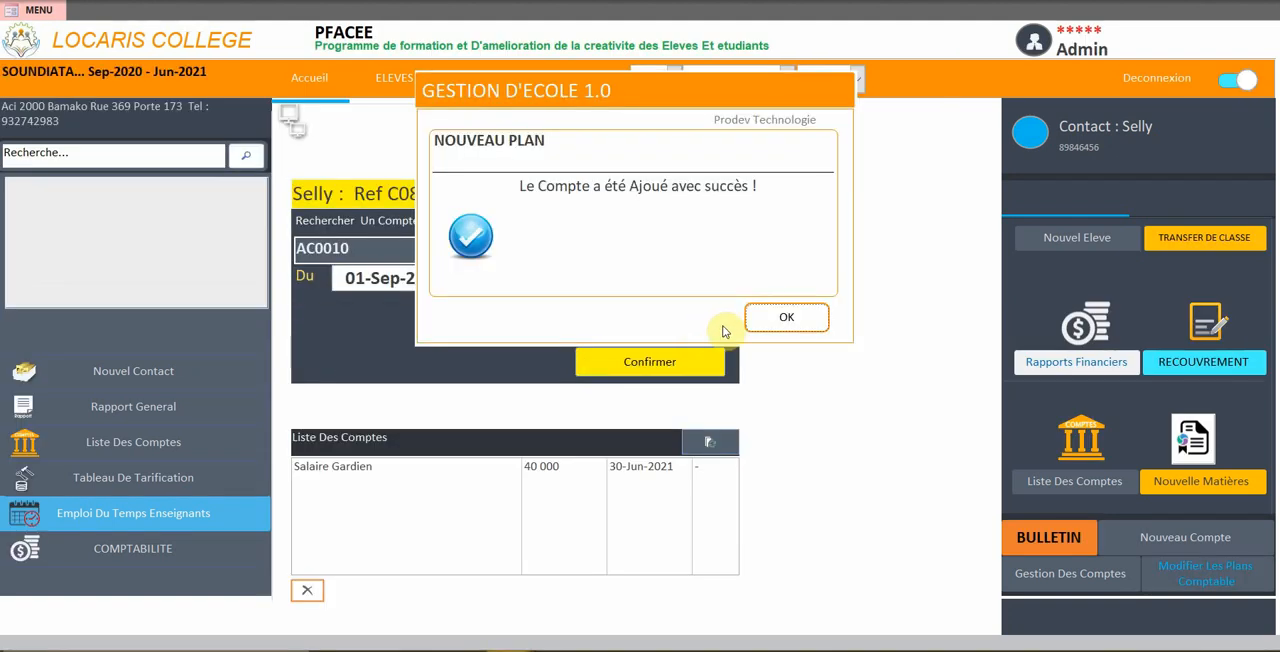
pyautogui.click(798, 322)
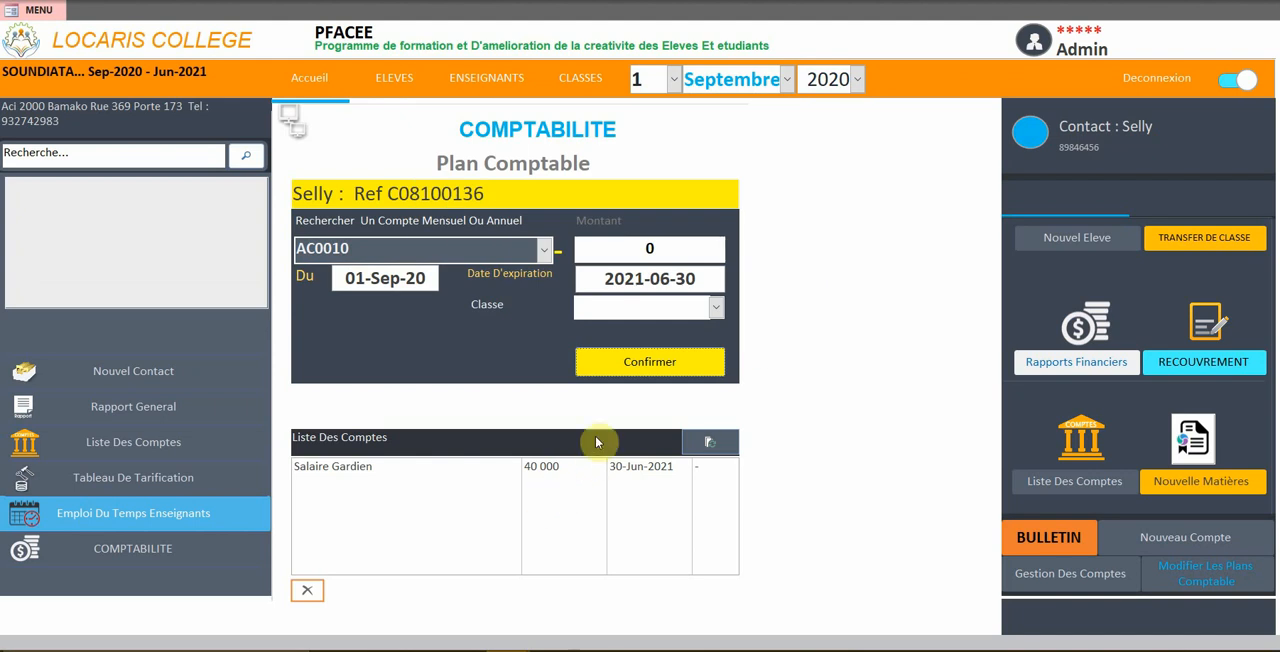
pyautogui.click(345, 467)
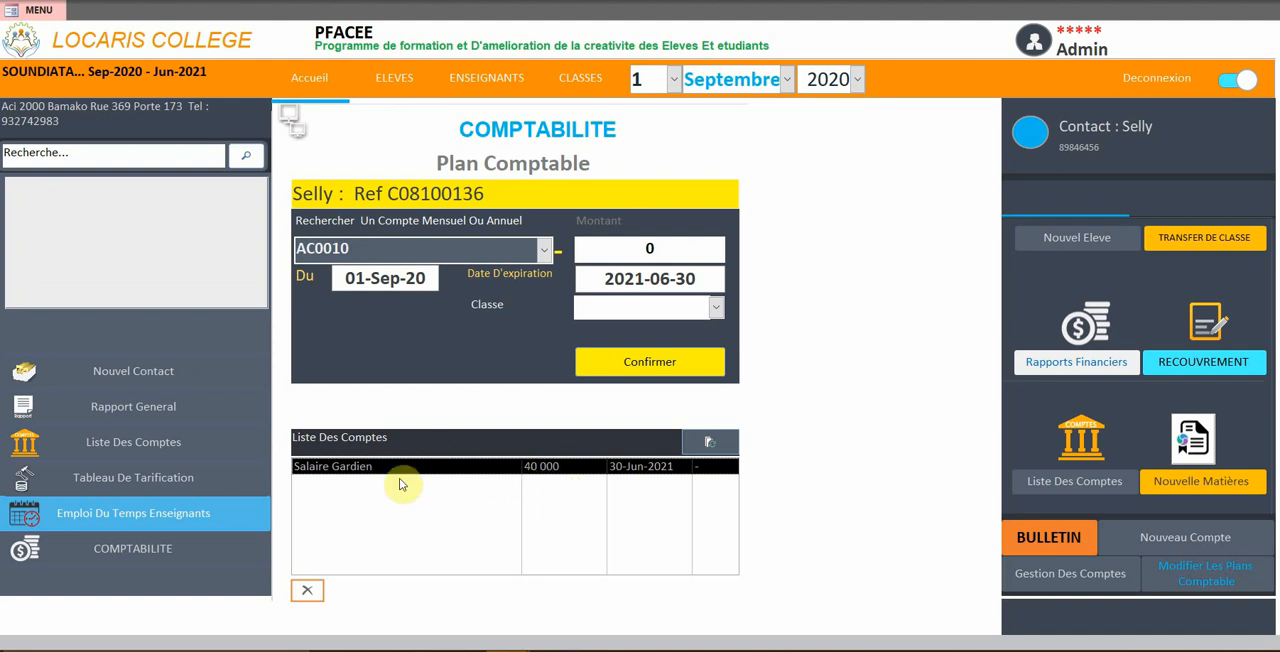
# Prepare a transaction for the same contact in Comptabilité on the Salaire Gardien account with an amount of 20,000
pyautogui.click(145, 551)
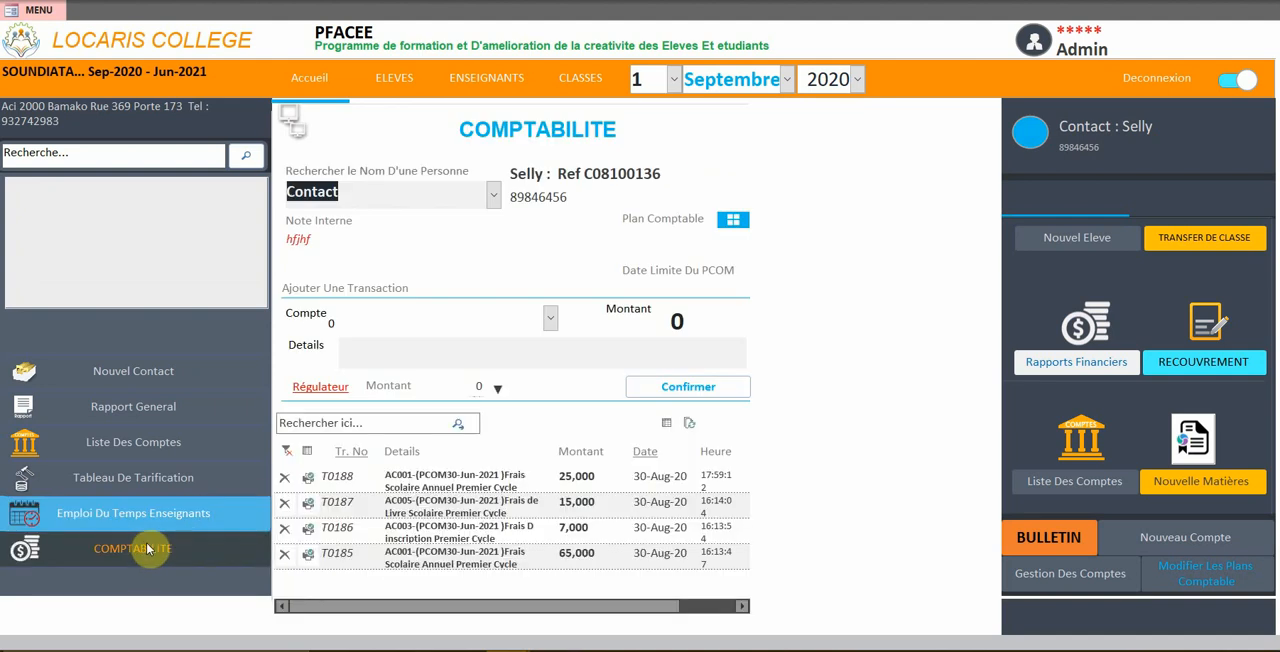
pyautogui.click(487, 196)
pyautogui.click(443, 221)
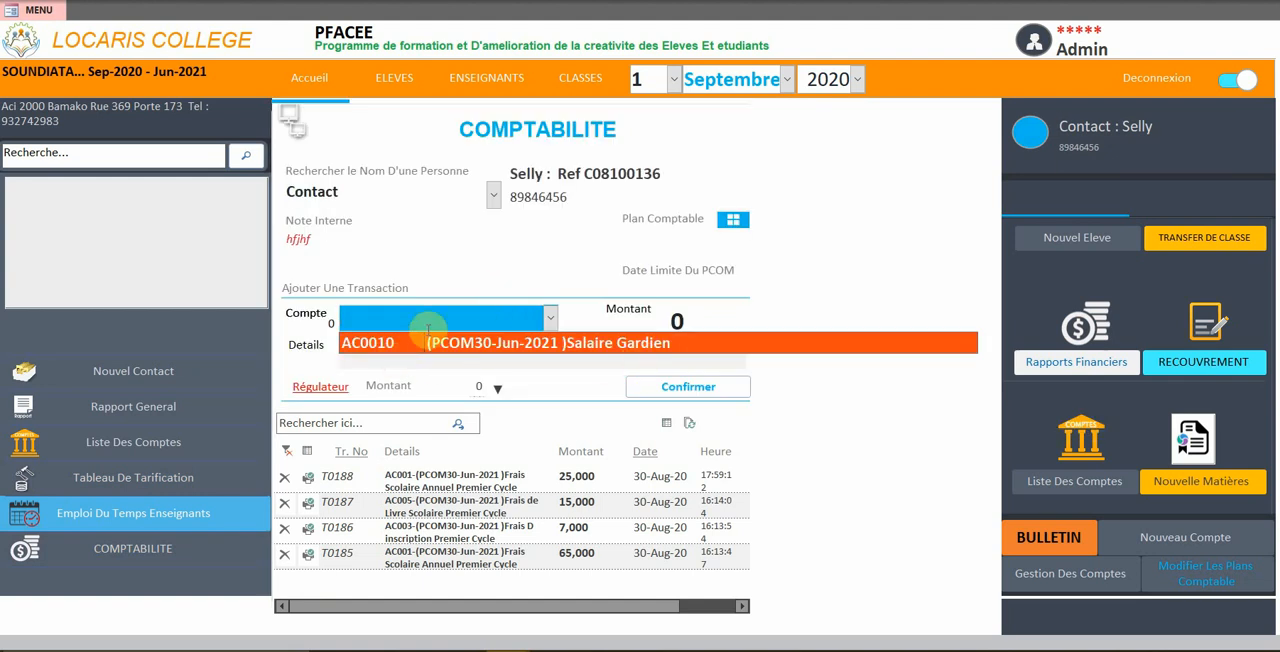
pyautogui.click(481, 344)
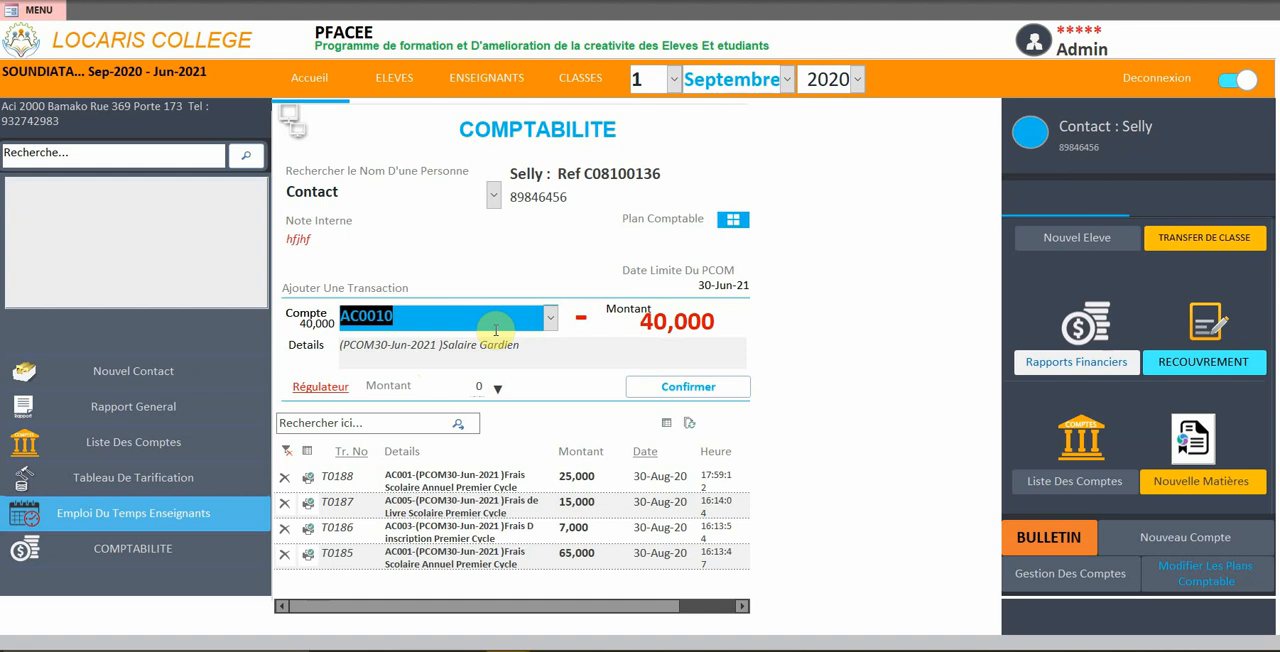
pyautogui.press('Tab')
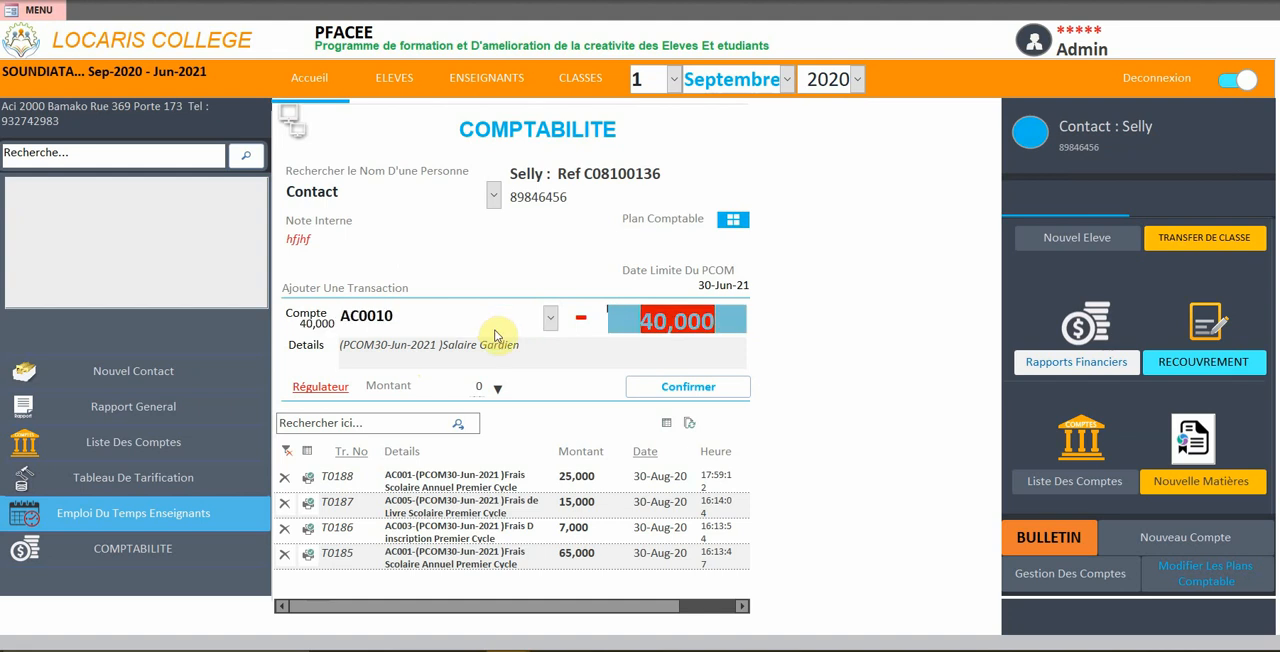
pyautogui.write('20000')
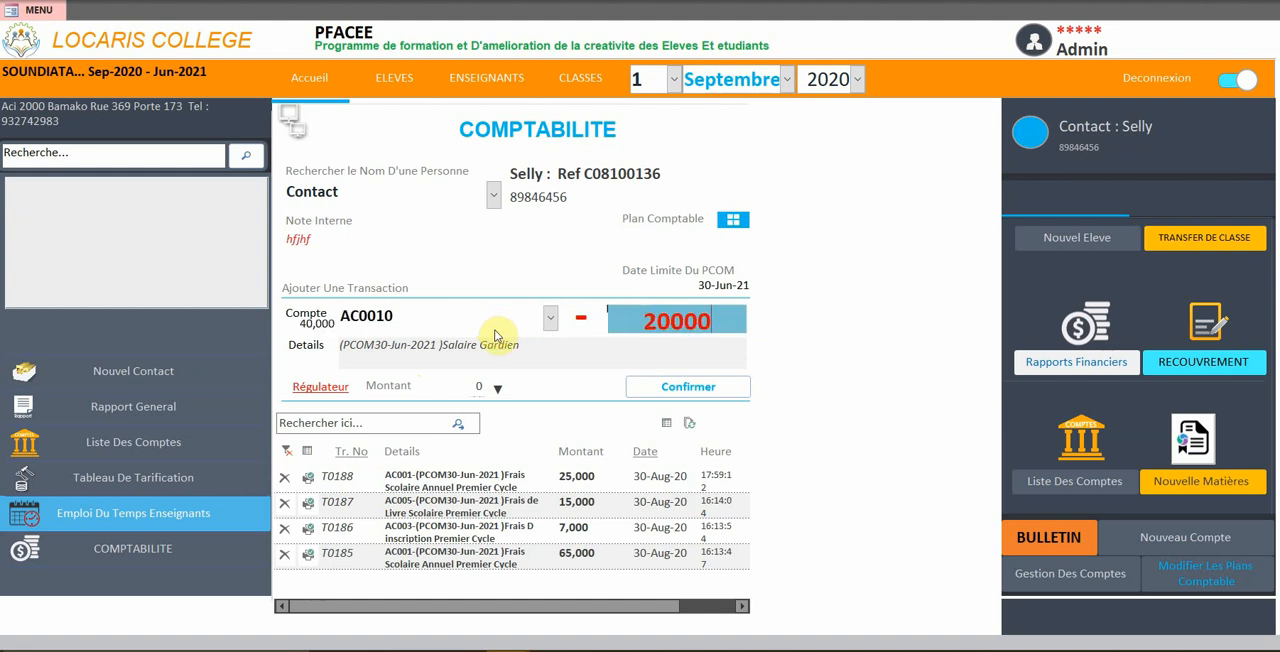
pyautogui.press('Tab')
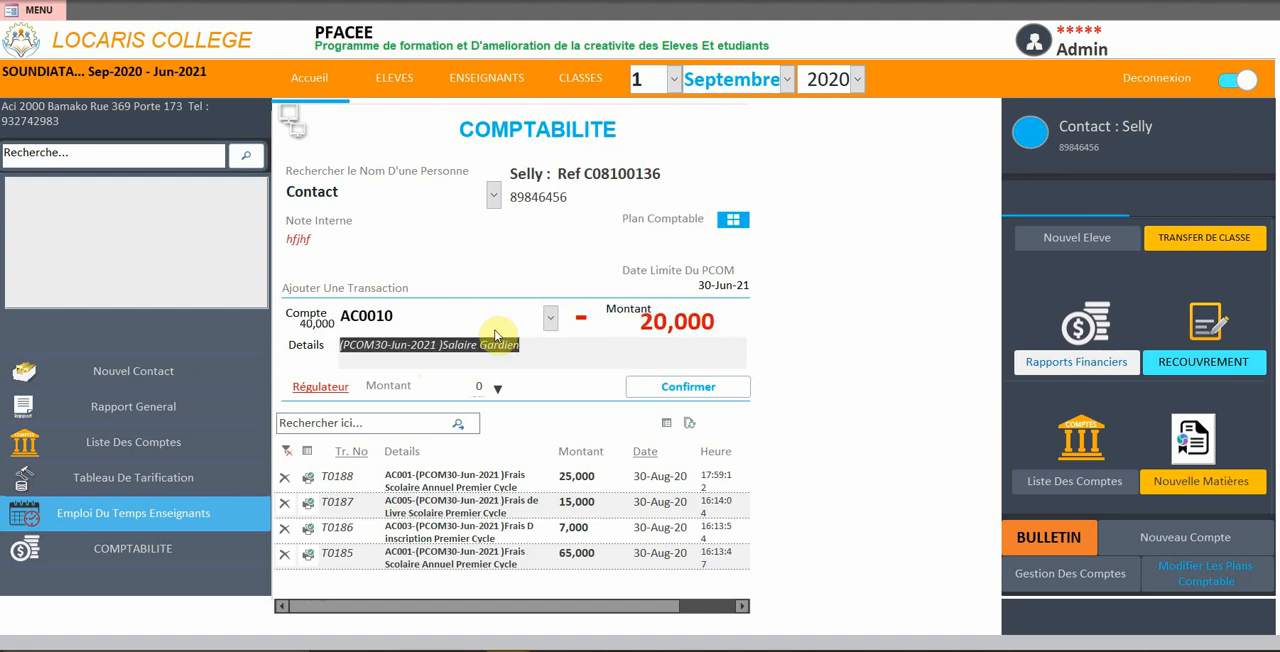
# Append "avance sur salaire" to the transaction details and record the transaction
pyautogui.click(552, 345)
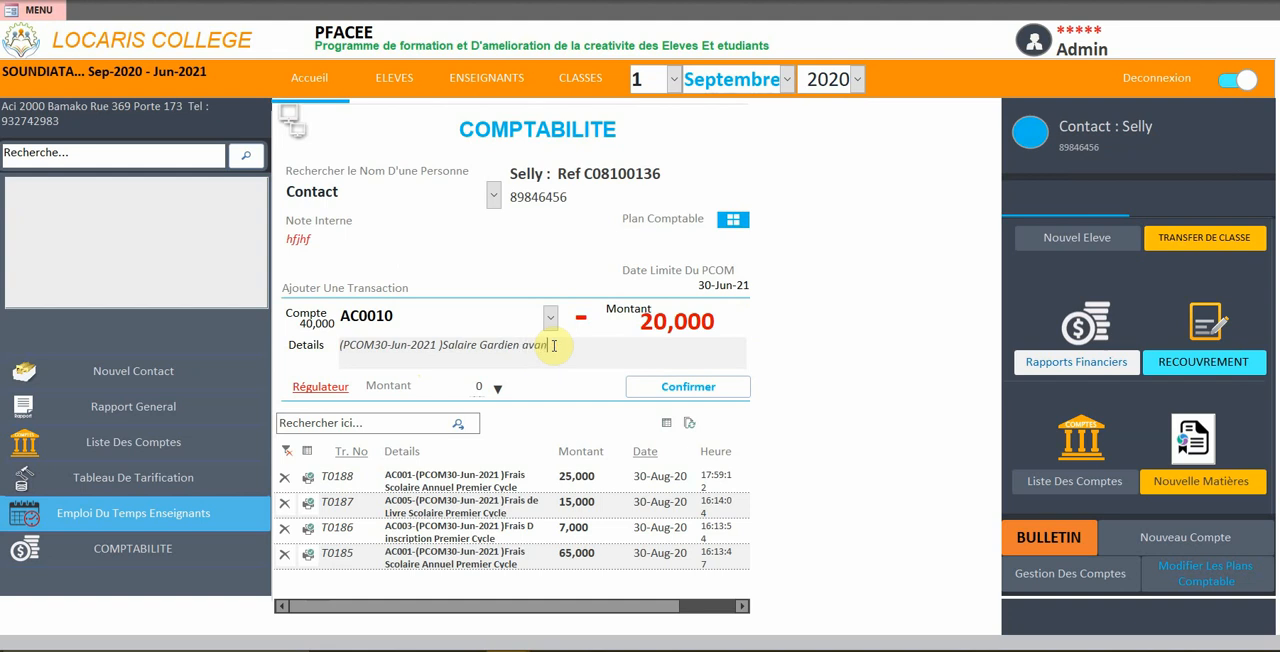
pyautogui.write('avance sur salo')
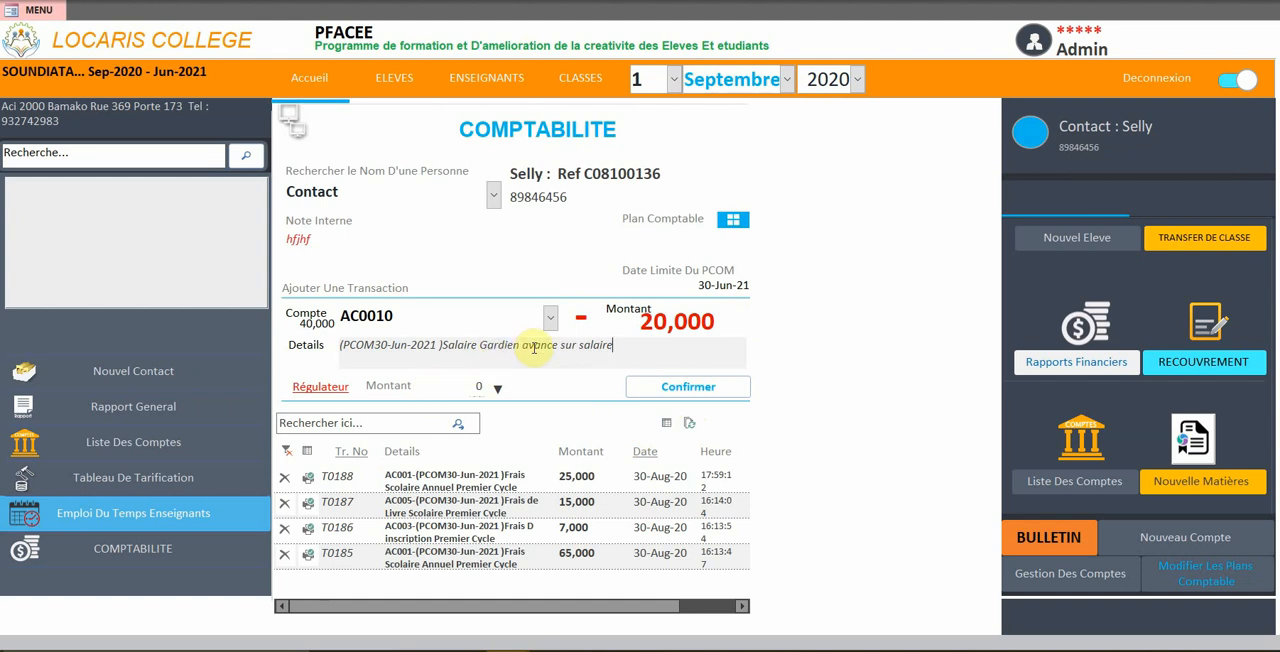
pyautogui.moveTo(520, 346); pyautogui.dragTo(409, 342)
pyautogui.click(640, 343)
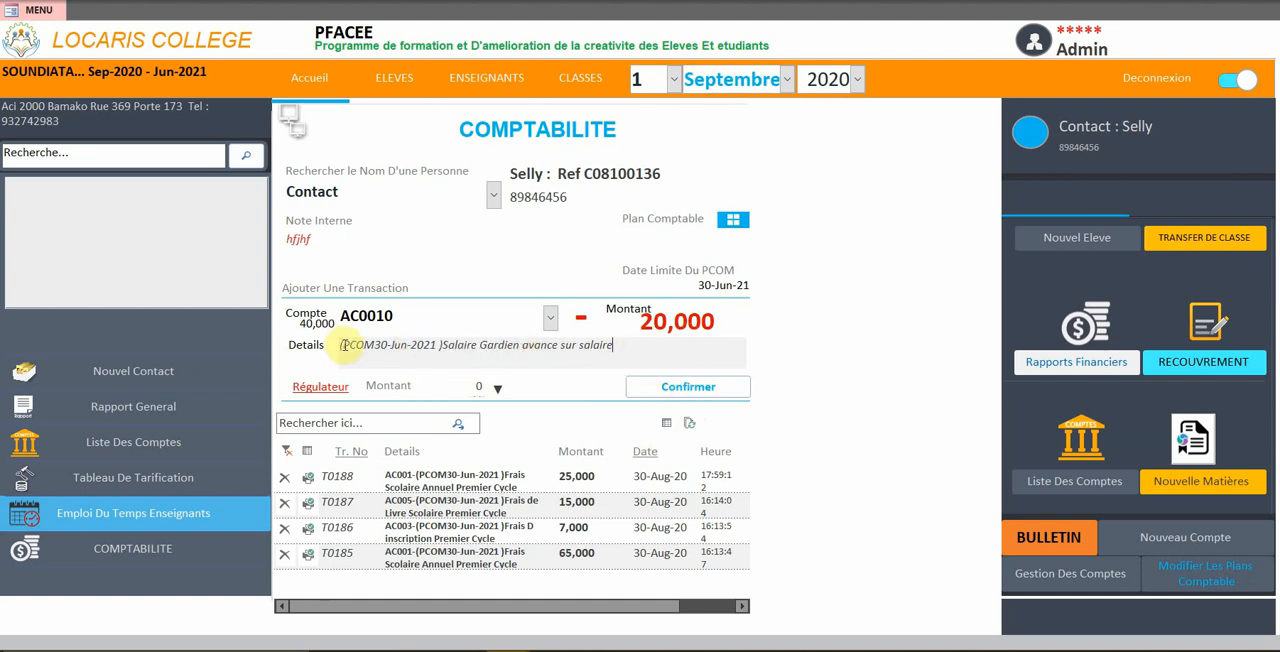
pyautogui.moveTo(350, 346); pyautogui.dragTo(444, 346)
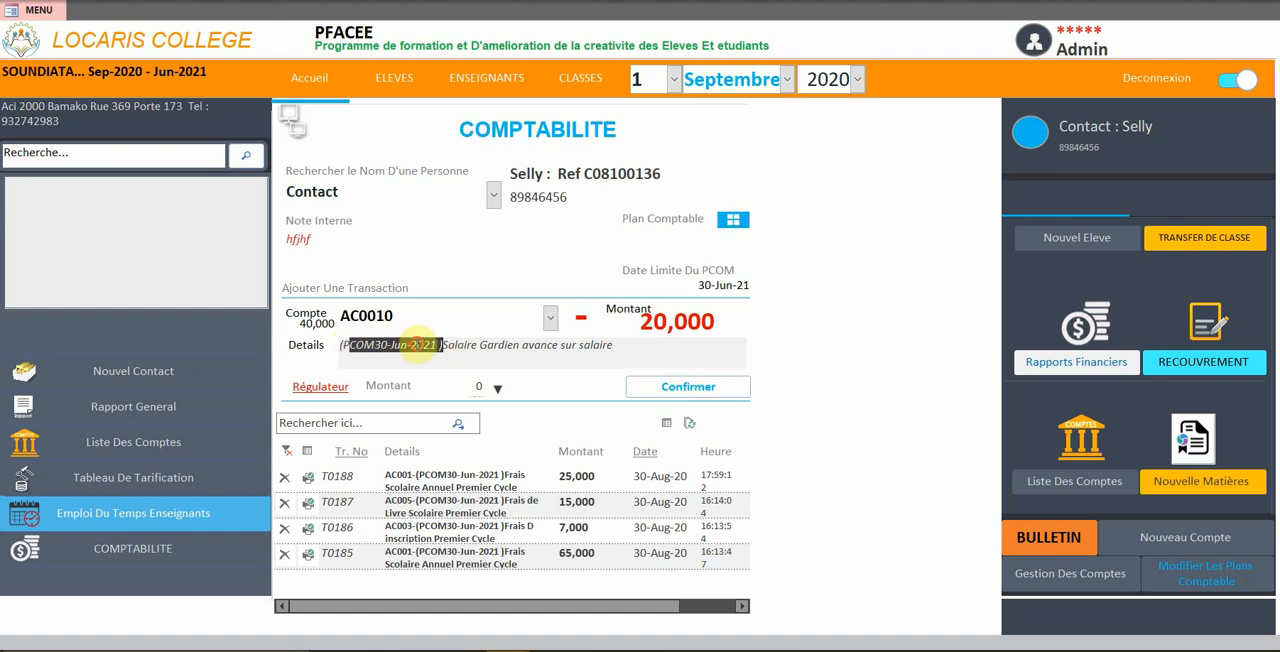
pyautogui.click(419, 345)
pyautogui.moveTo(442, 345); pyautogui.dragTo(618, 342)
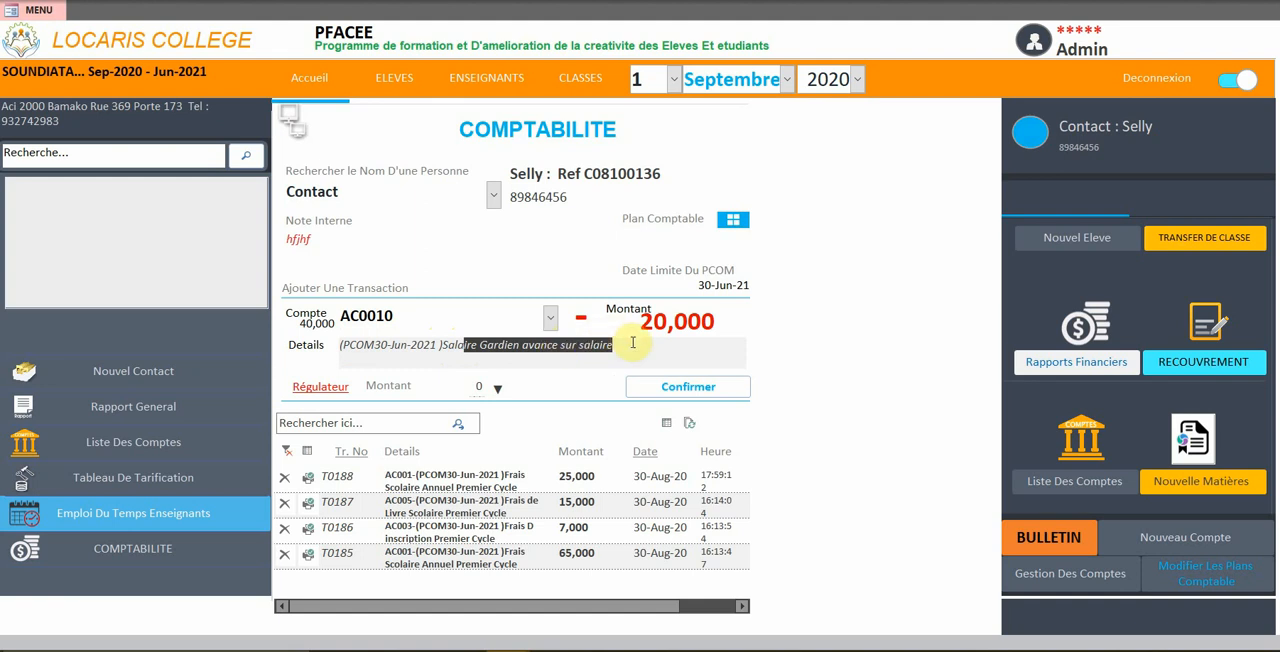
pyautogui.click(692, 389)
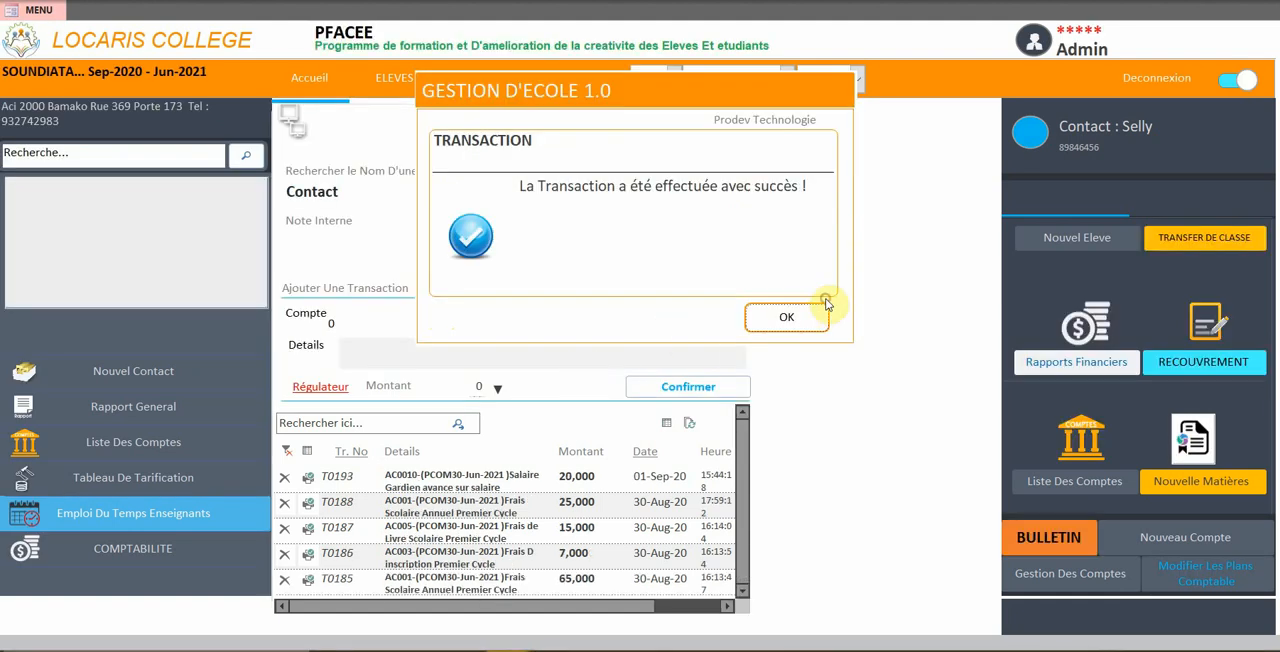
# Dismiss the transaction confirmation and examine the new Salaire Gardien transaction across all columns of the transaction list
pyautogui.click(792, 316)
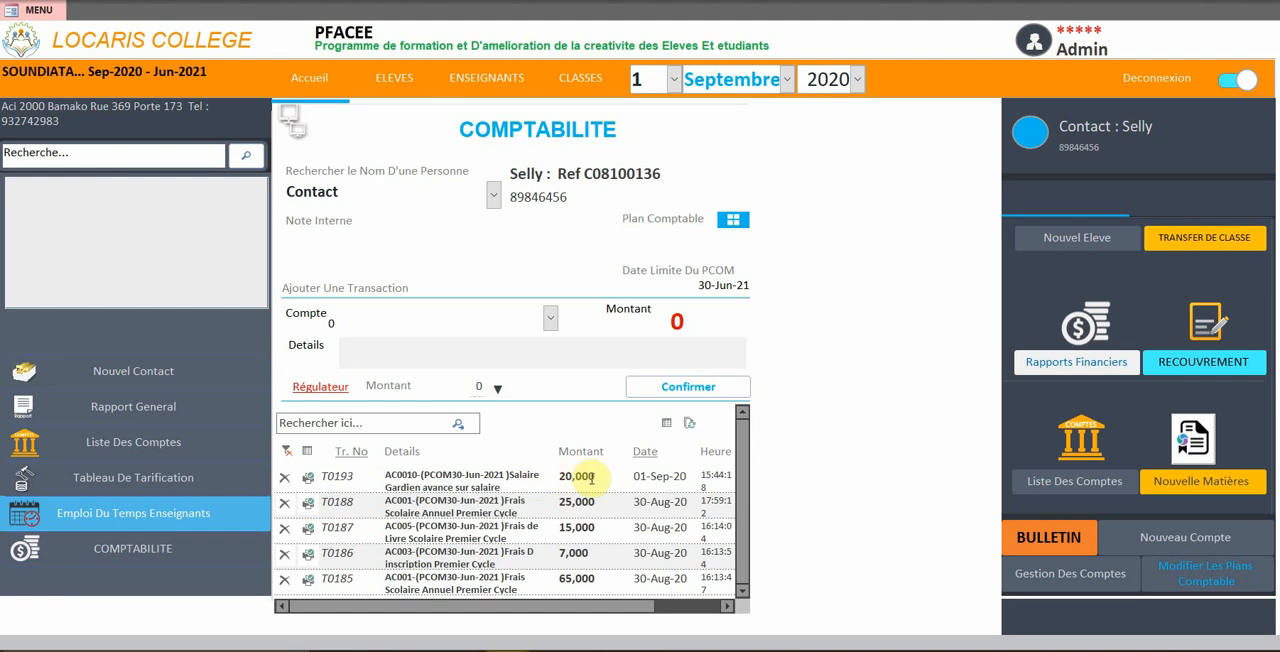
pyautogui.click(729, 607)
pyautogui.click(729, 607)
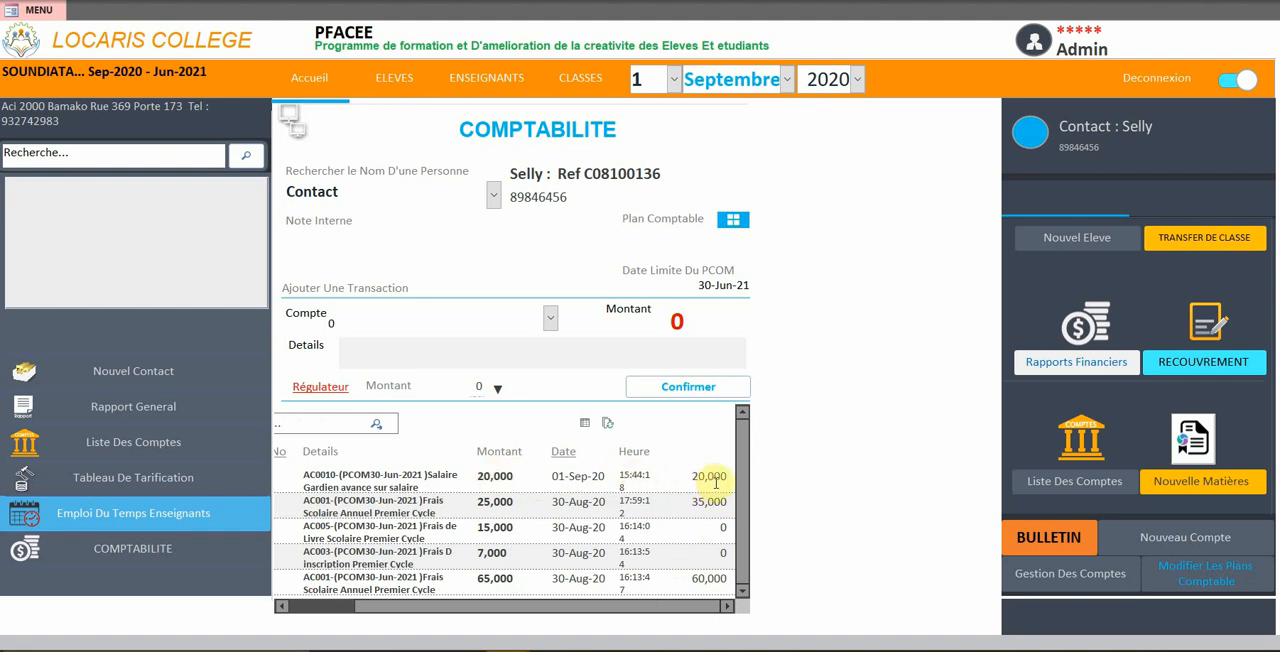
pyautogui.click(283, 605)
# Preview the payment receipt of the 20,000 Salaire Gardien transaction, read through its copies and close the preview
pyautogui.click(307, 480)
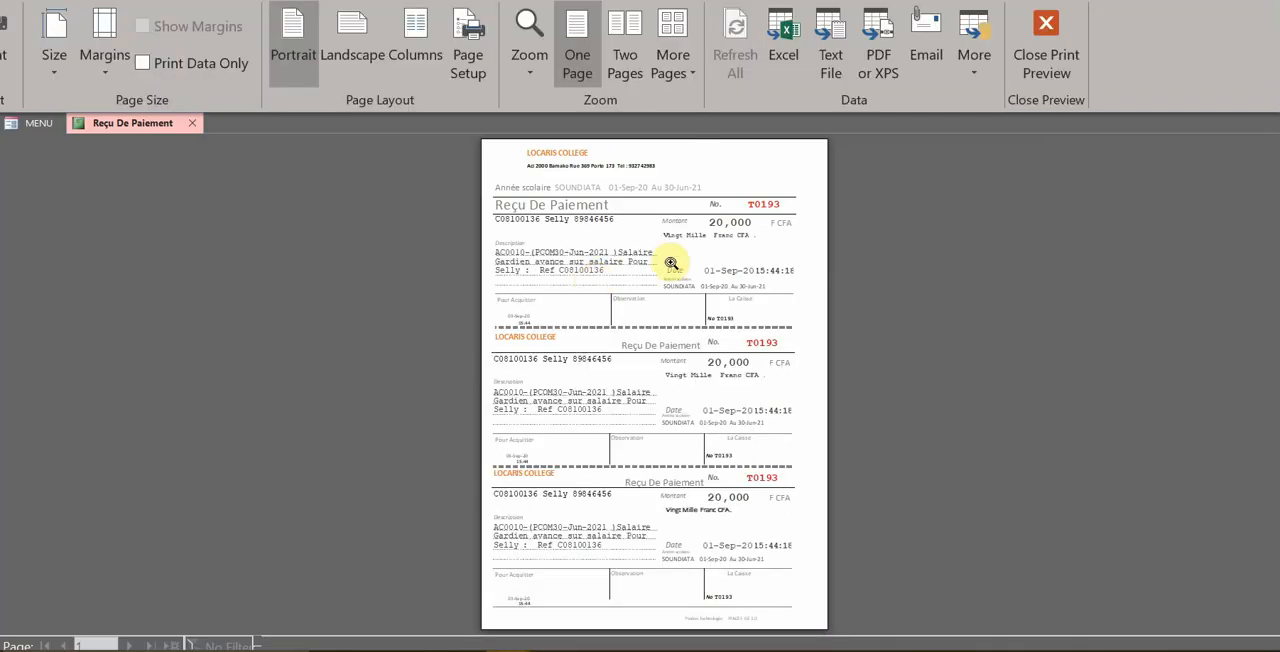
pyautogui.click(723, 199)
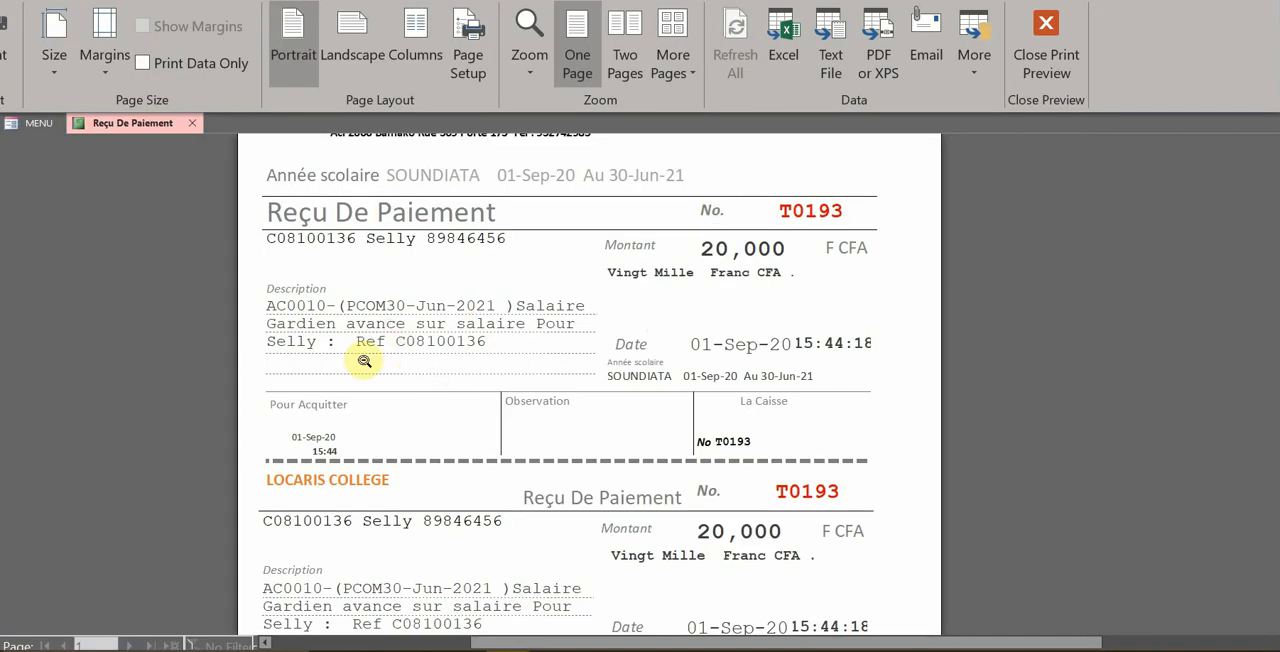
pyautogui.scroll(1, 559, 399)
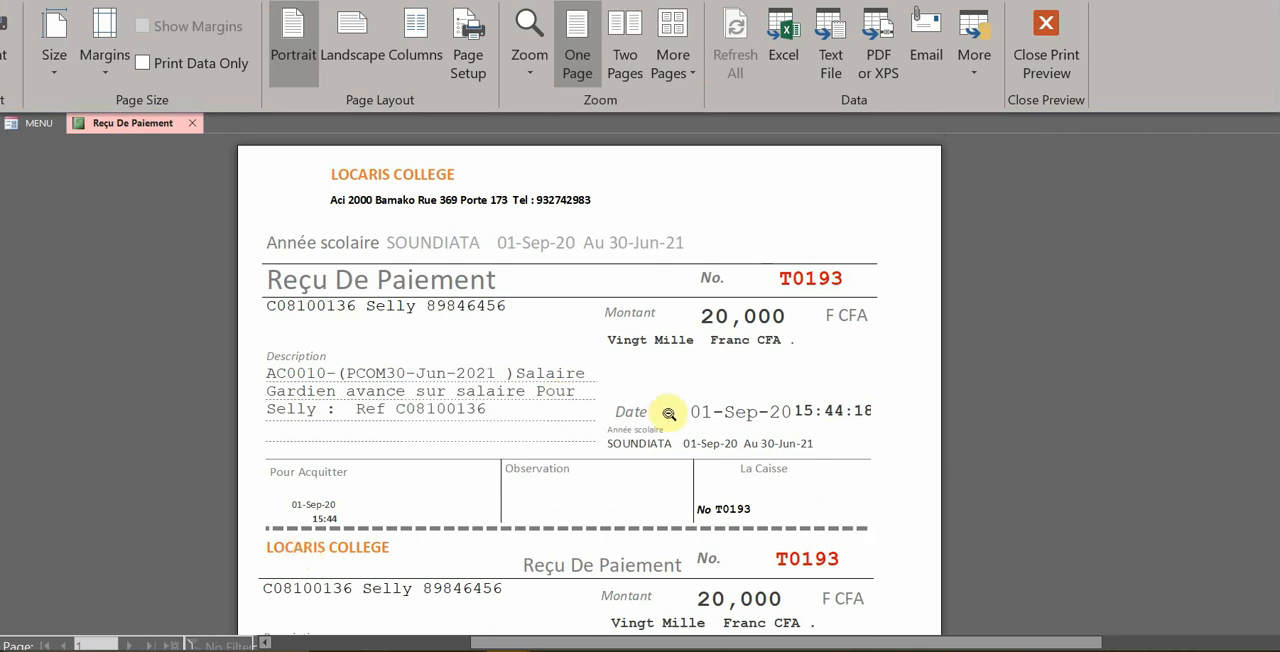
pyautogui.scroll(-2, 680, 415)
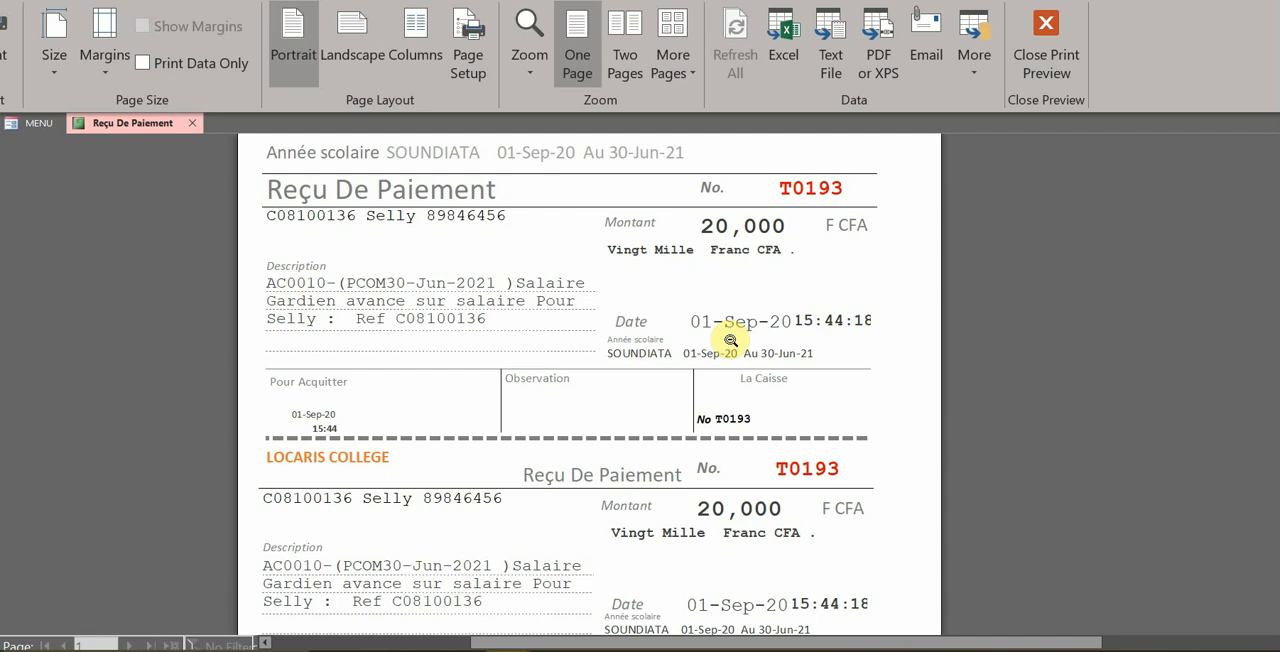
pyautogui.scroll(-3, 719, 398)
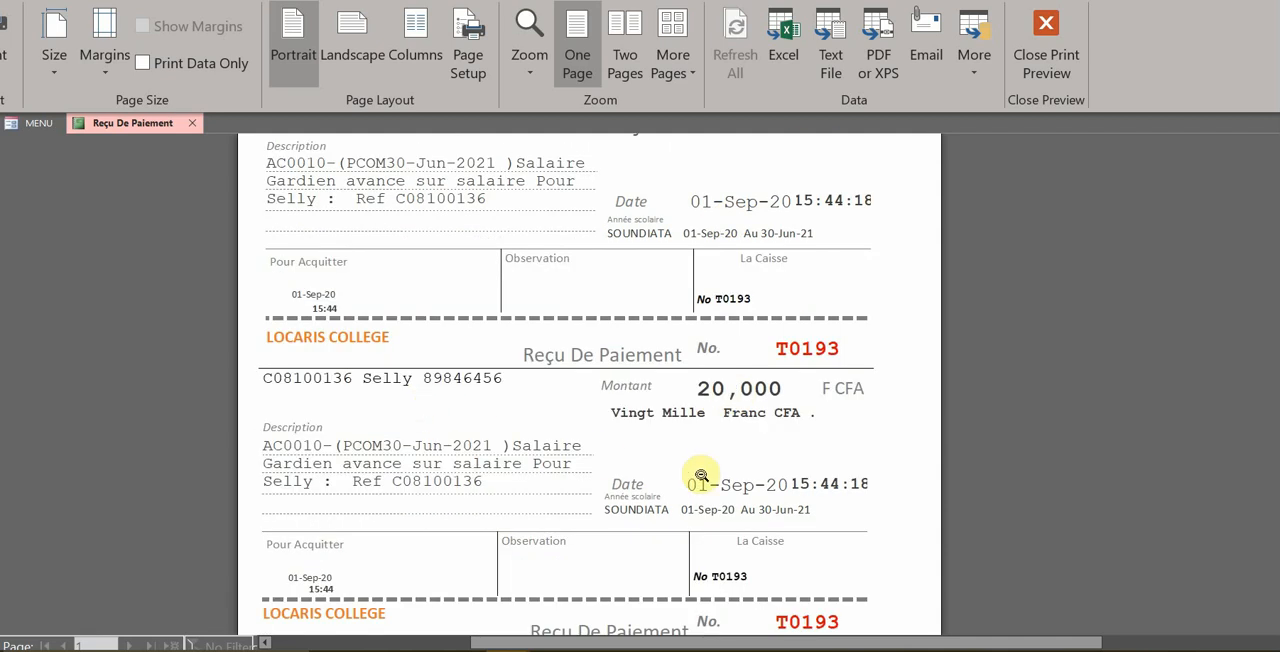
pyautogui.scroll(-4, 703, 480)
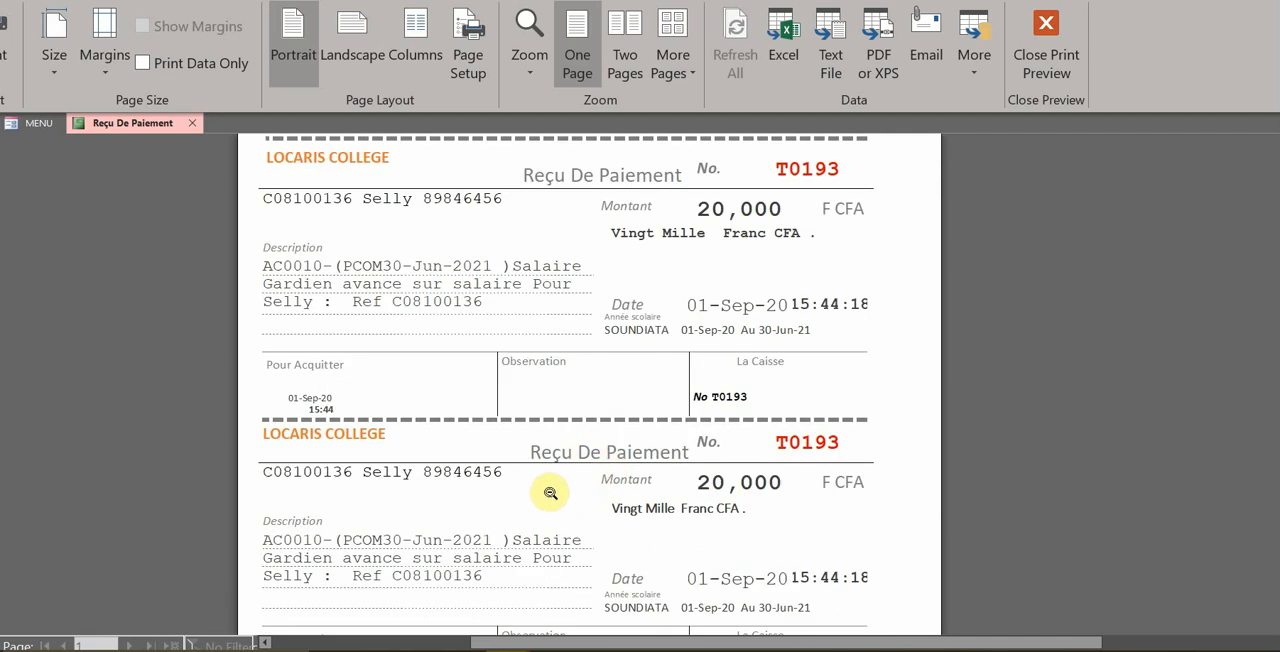
pyautogui.click(1046, 50)
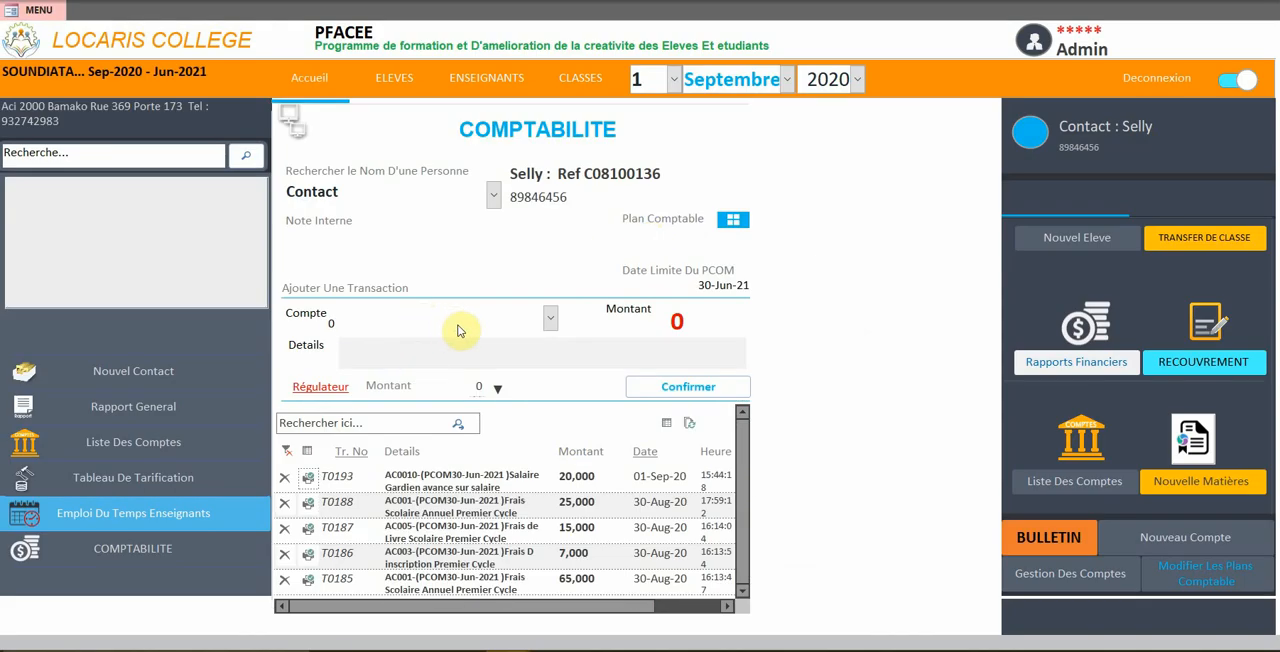
# Select the same contact again in Comptabilité and choose its AC0010 Salaire Gardien account for a new transaction
pyautogui.click(492, 192)
pyautogui.click(451, 218)
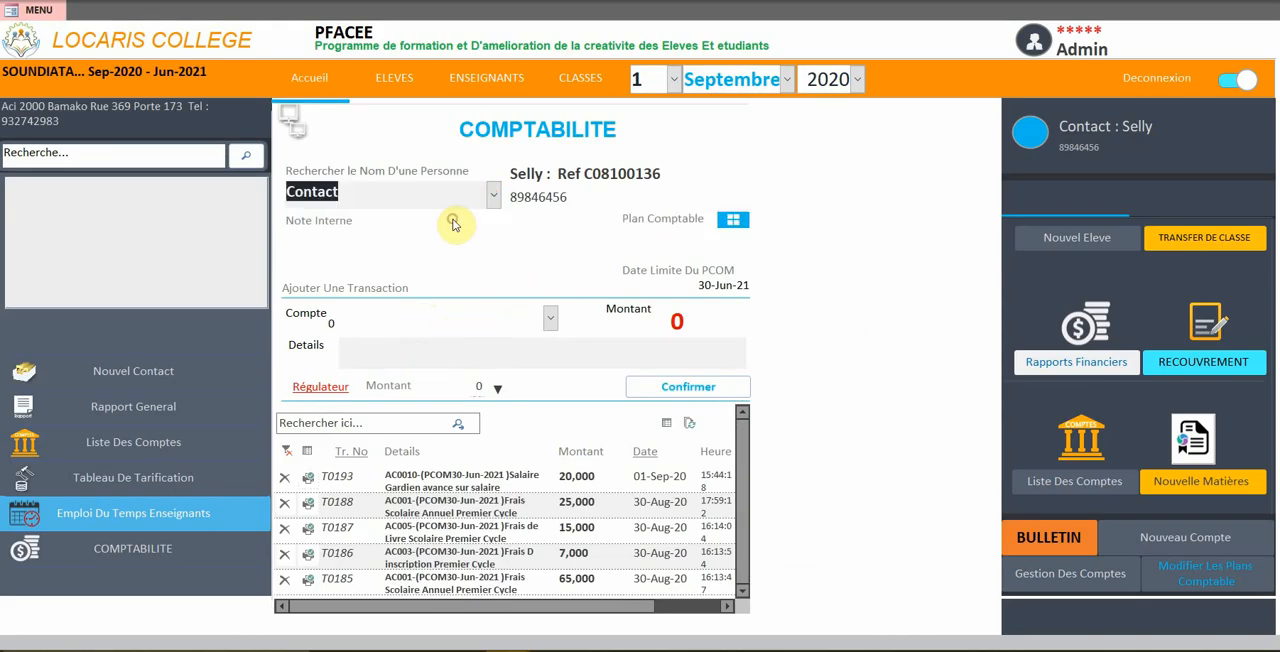
pyautogui.click(512, 342)
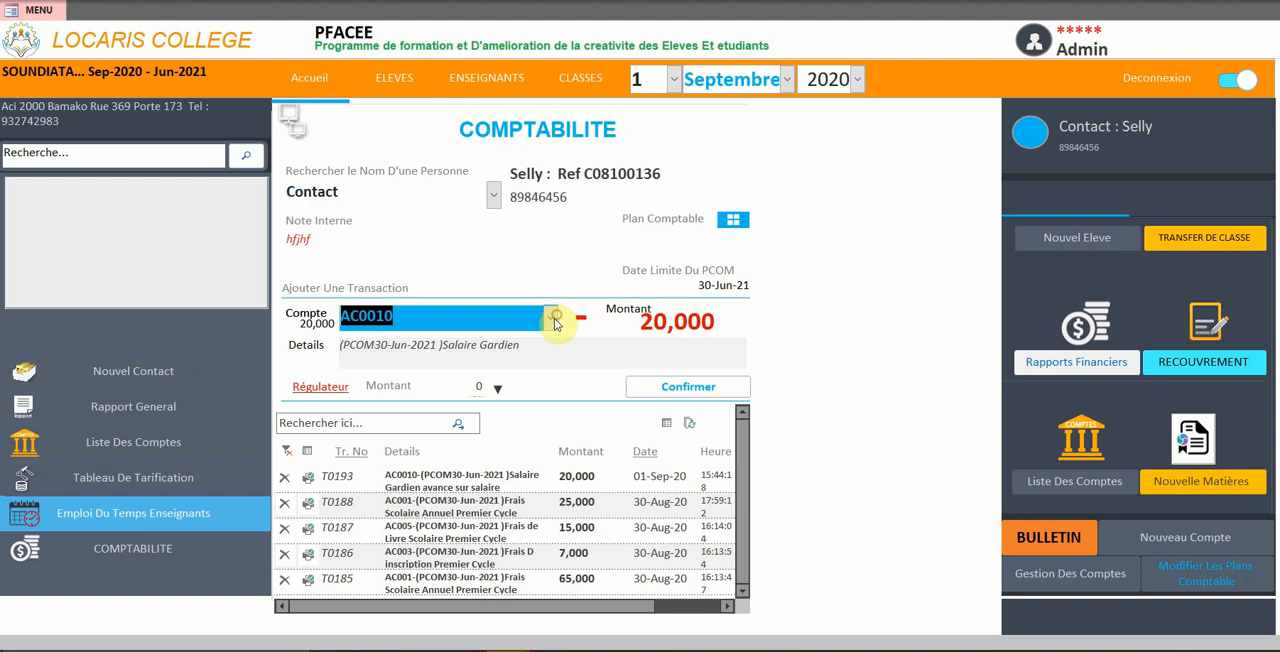
pyautogui.click(552, 318)
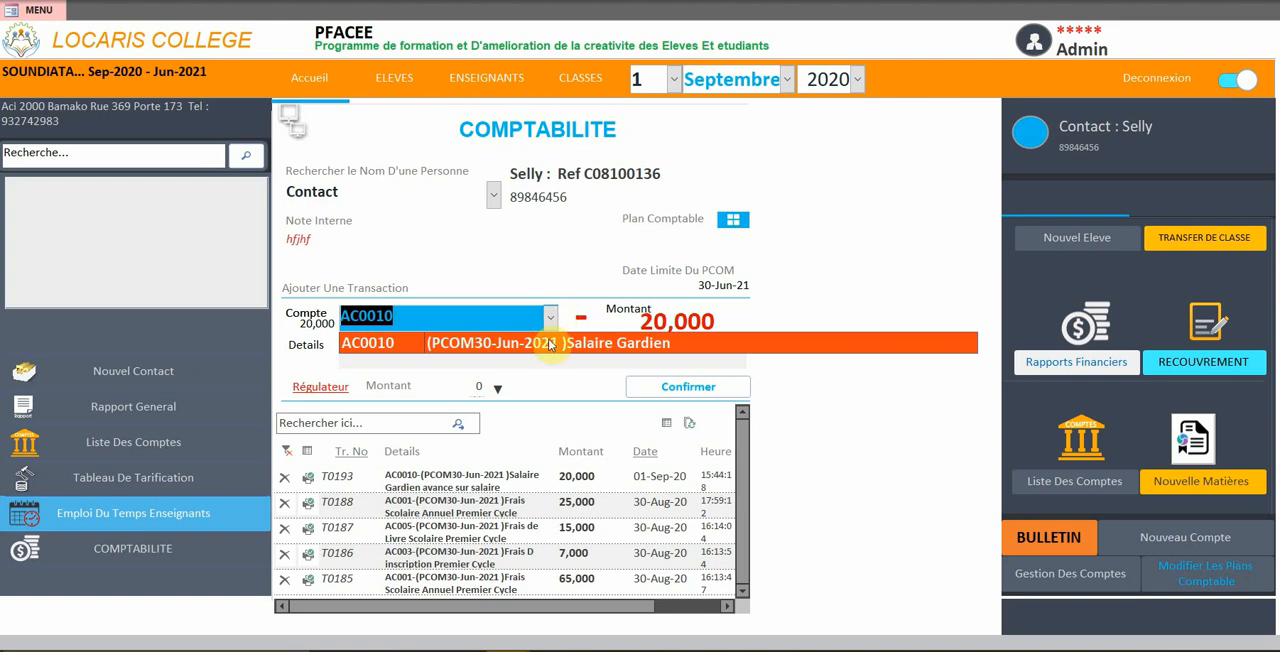
pyautogui.click(551, 342)
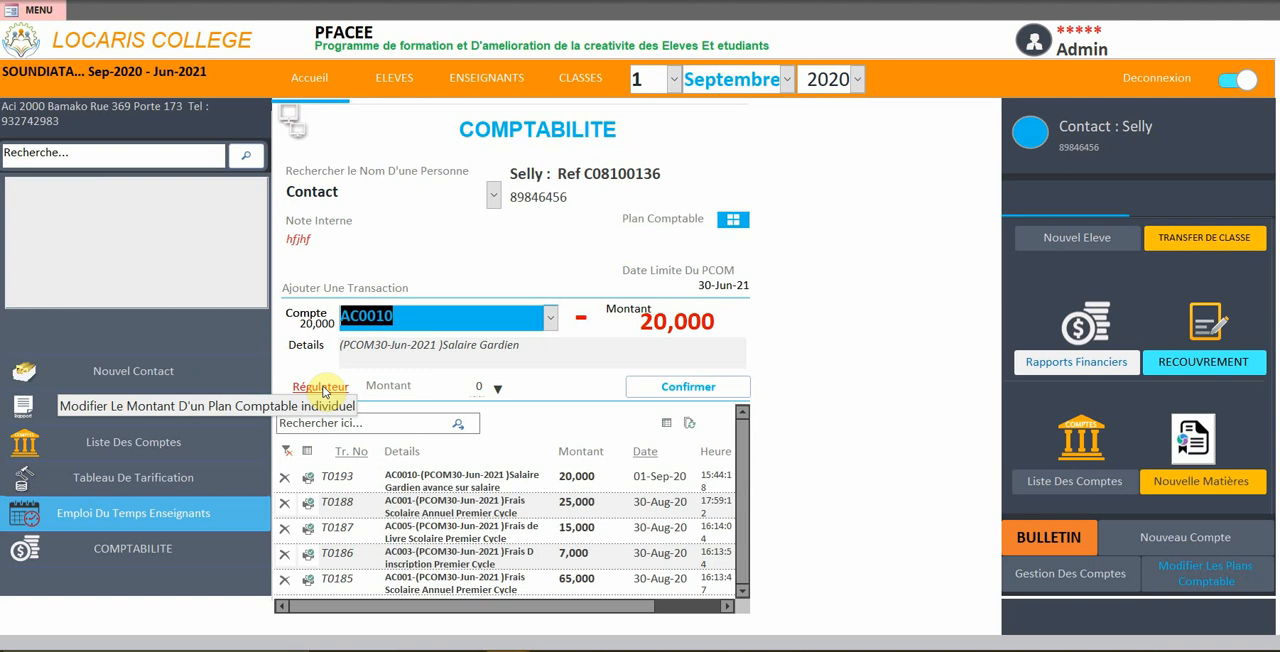
# Open the Régulateur for the AC0010 account and set the regulator amount to -3,000
pyautogui.click(323, 391)
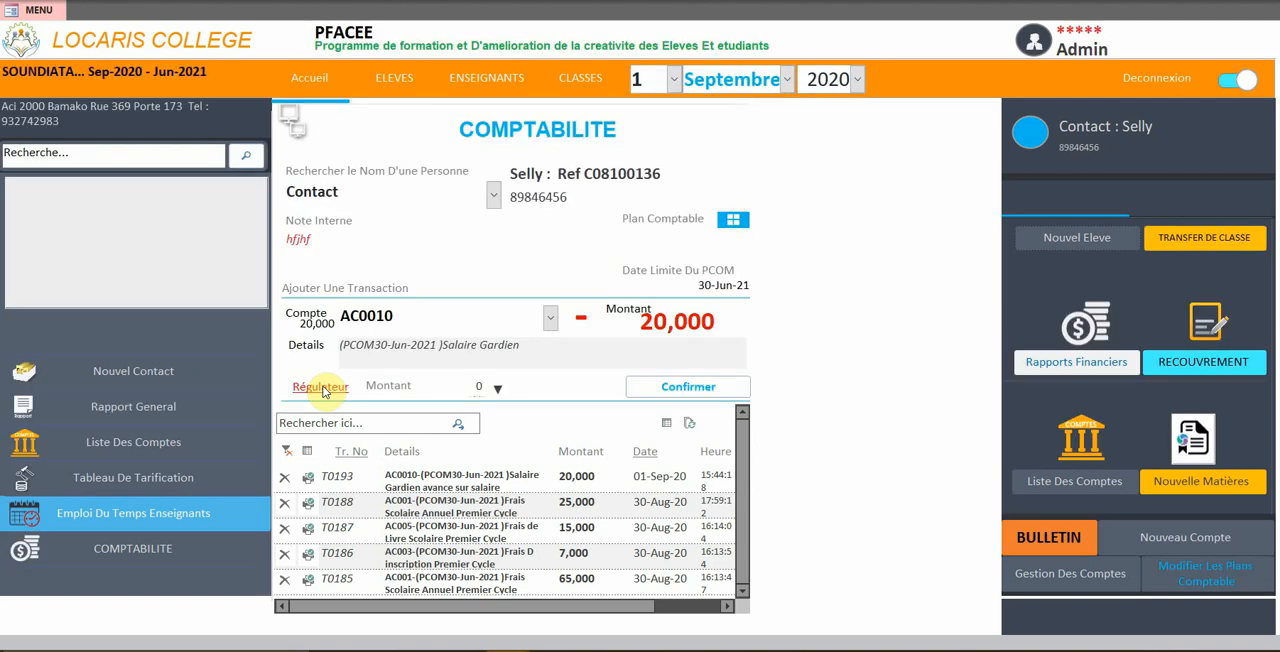
pyautogui.click(321, 388)
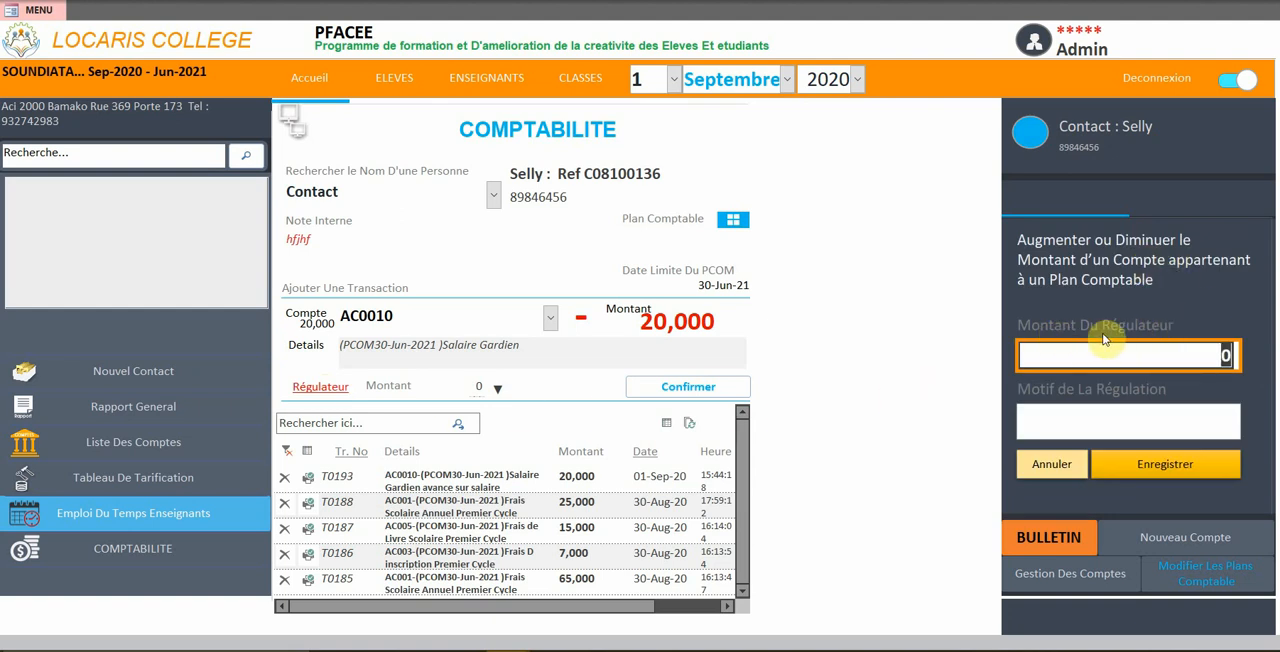
pyautogui.write('-3000')
# Enter "reduction sur abscence de 3 semaines" as the reason for the regulation and save it
pyautogui.click(1065, 427)
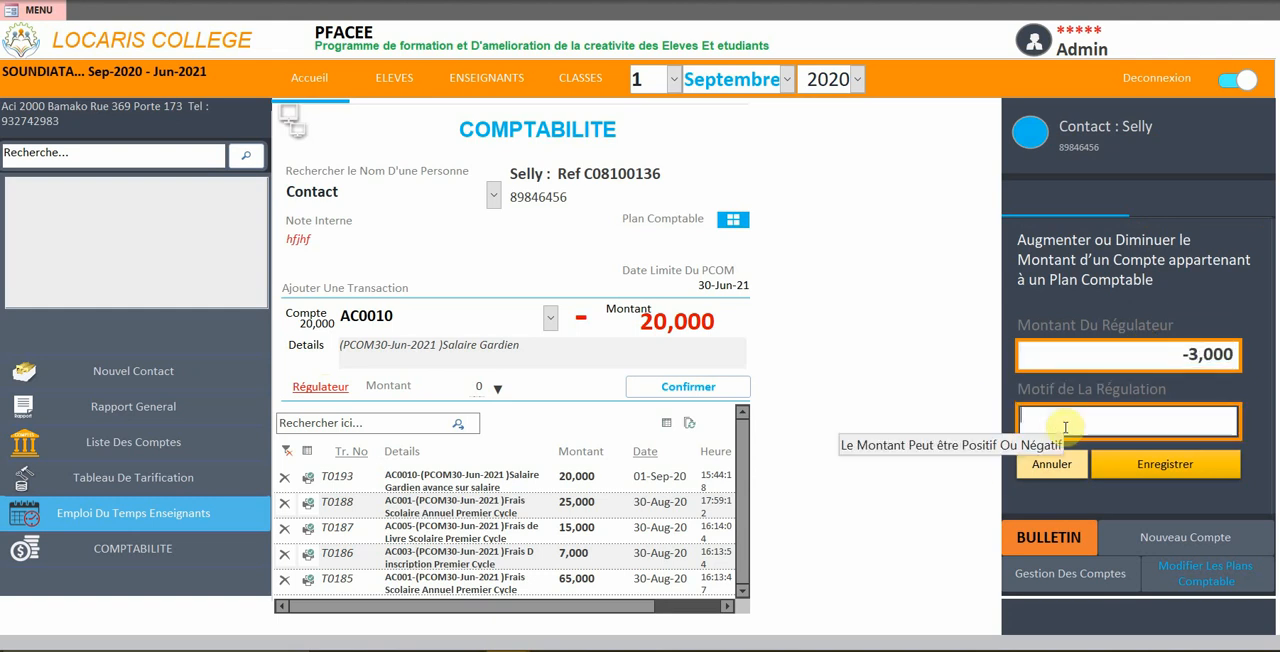
pyautogui.write('reduc')
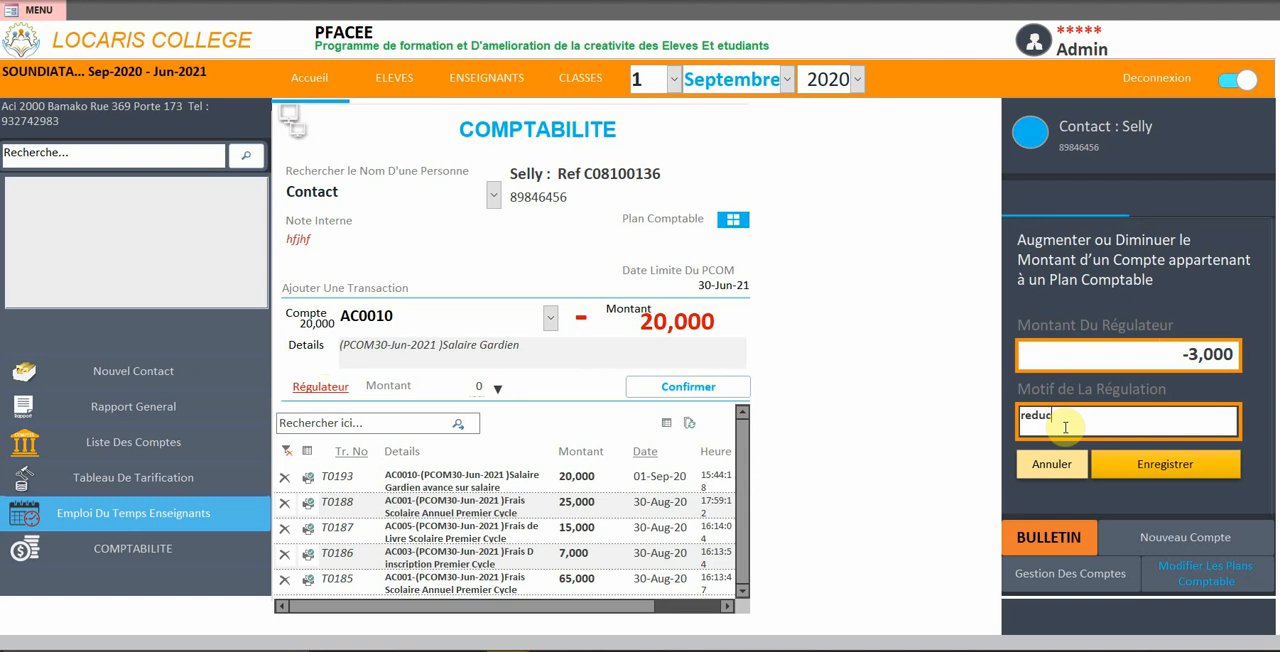
pyautogui.write('tion sur')
pyautogui.write(' abse')
pyautogui.write('ce')
pyautogui.write('nce de 3 semaines')
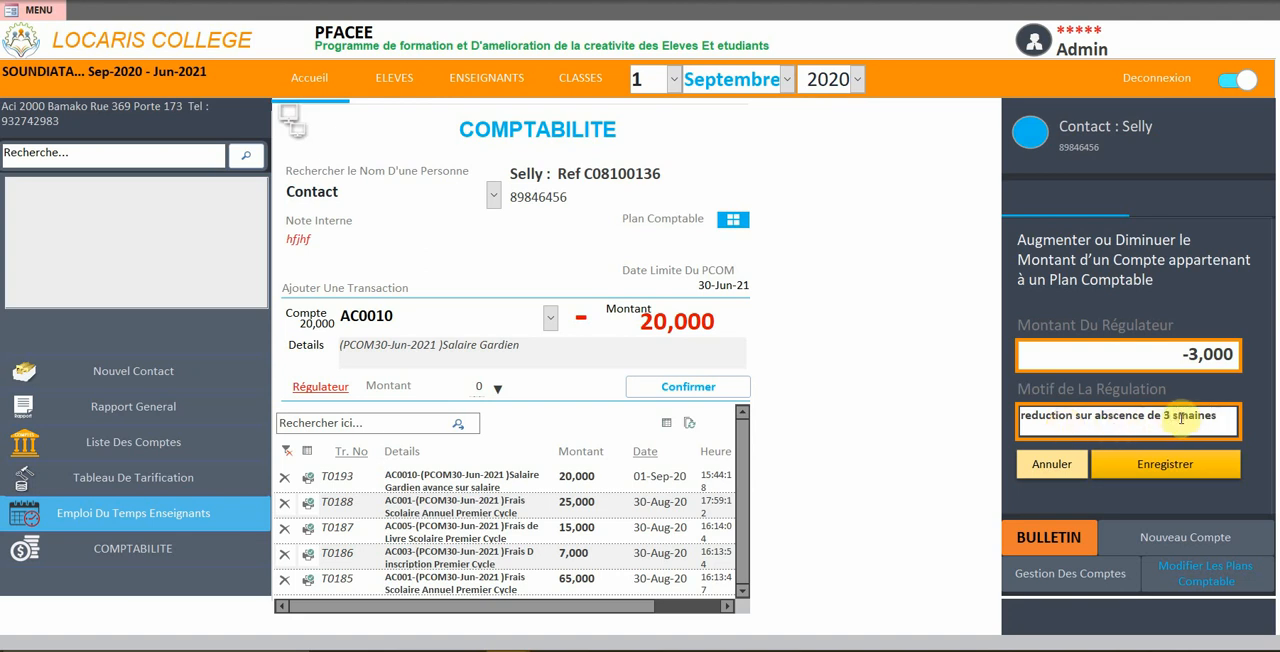
pyautogui.click(1181, 419)
pyautogui.write('e')
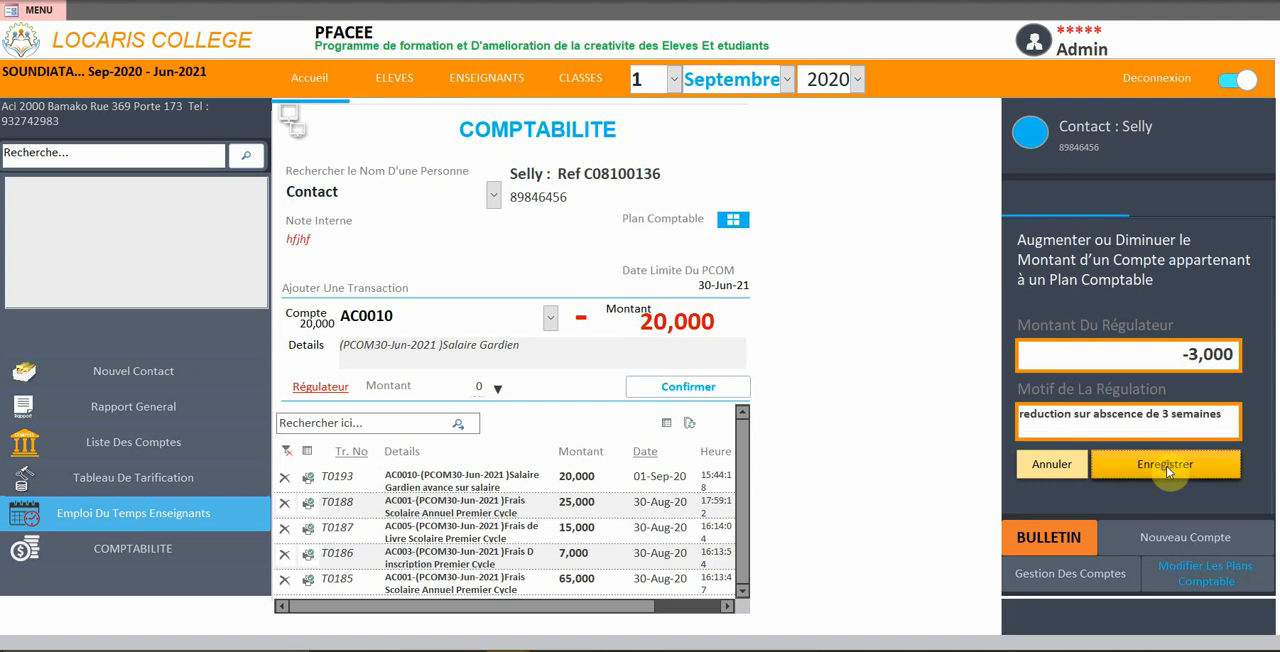
pyautogui.click(1166, 467)
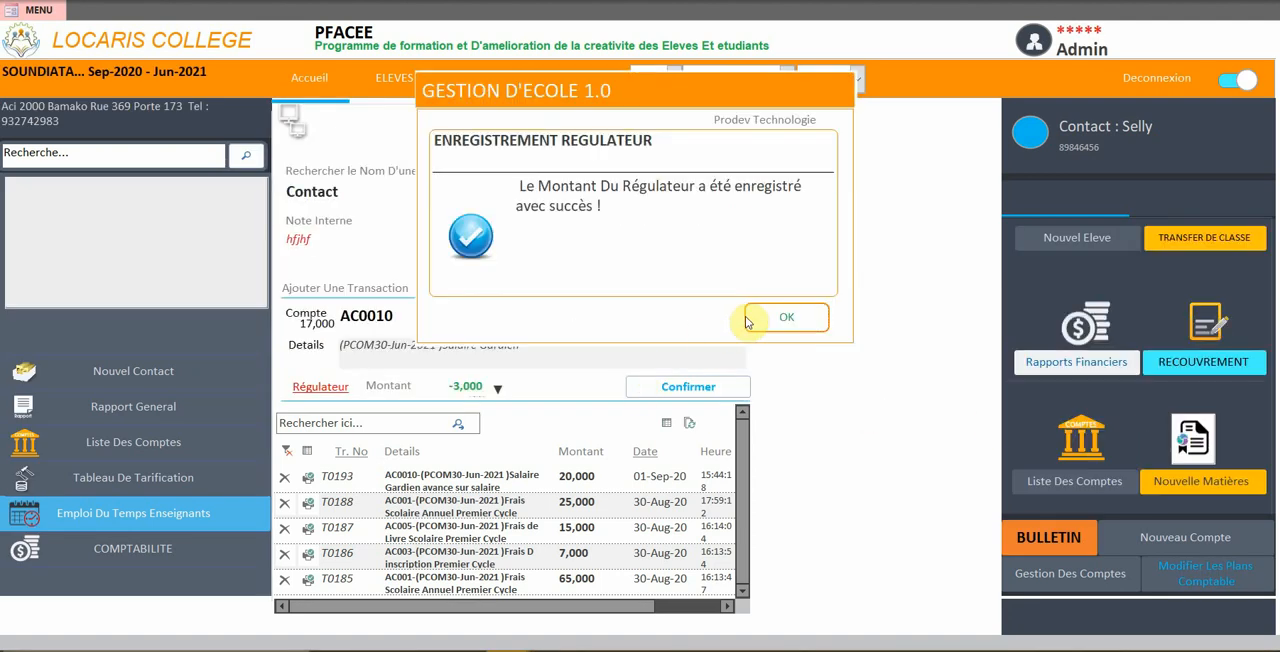
pyautogui.click(786, 317)
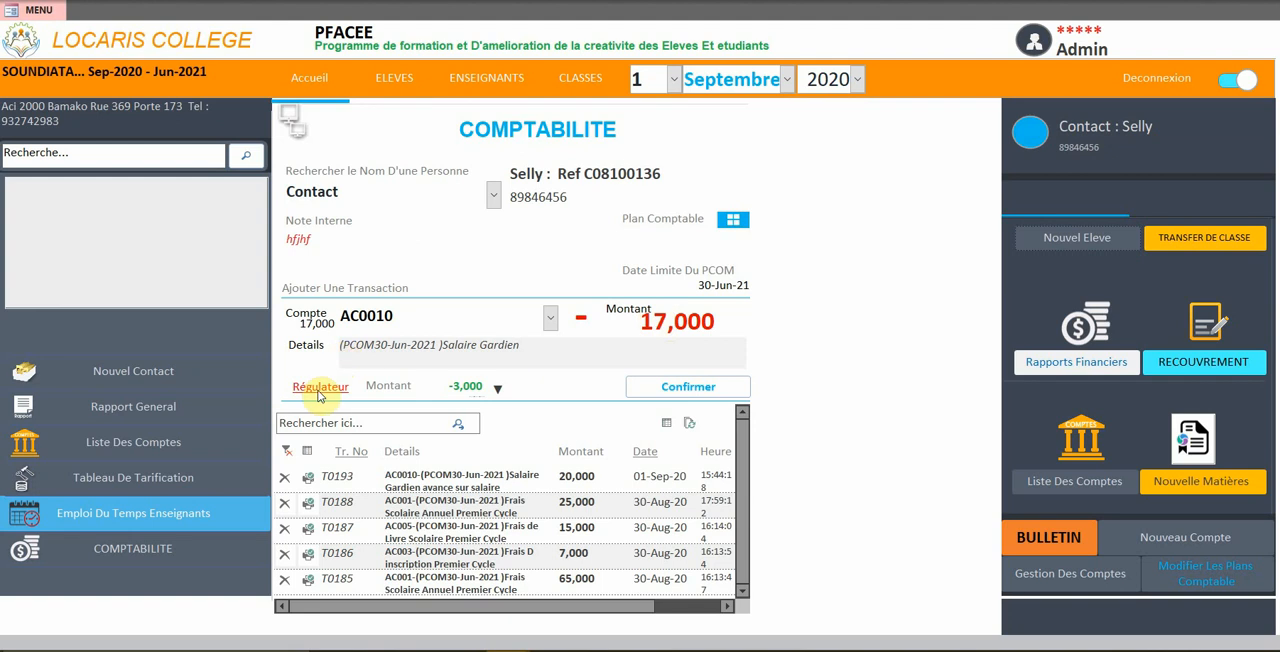
# Check the regulation recorded on the account and record the 17,000 Salaire Gardien transaction with the default details
pyautogui.click(497, 388)
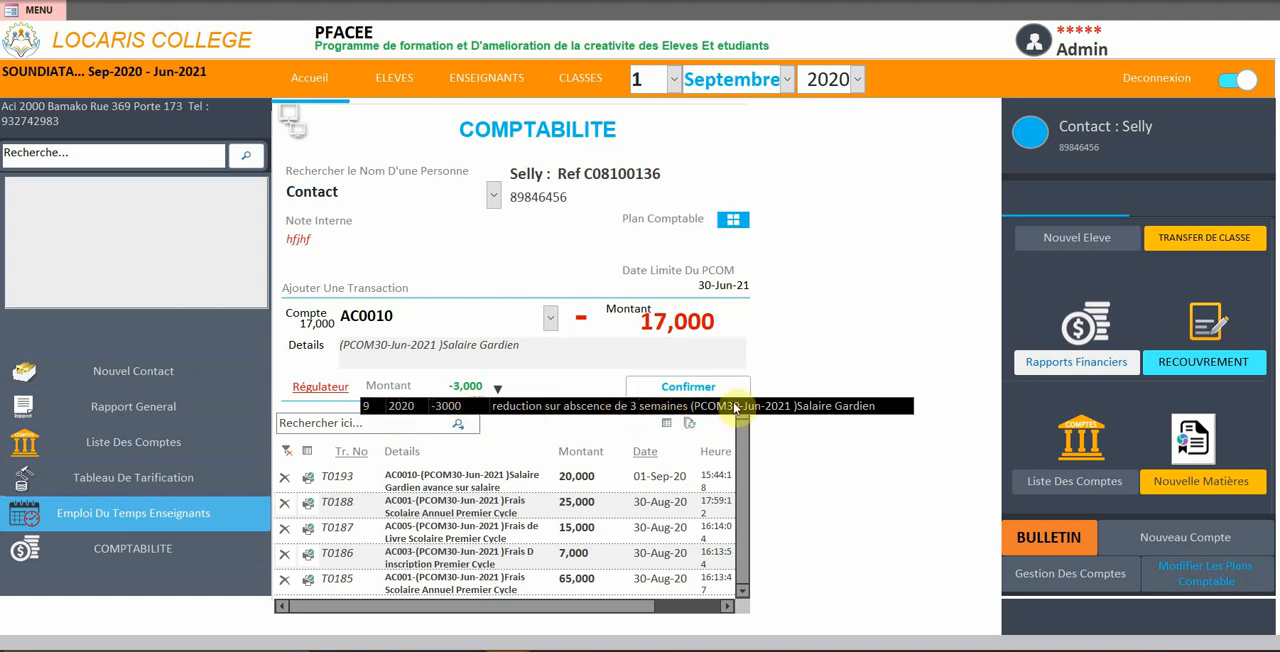
pyautogui.click(559, 348)
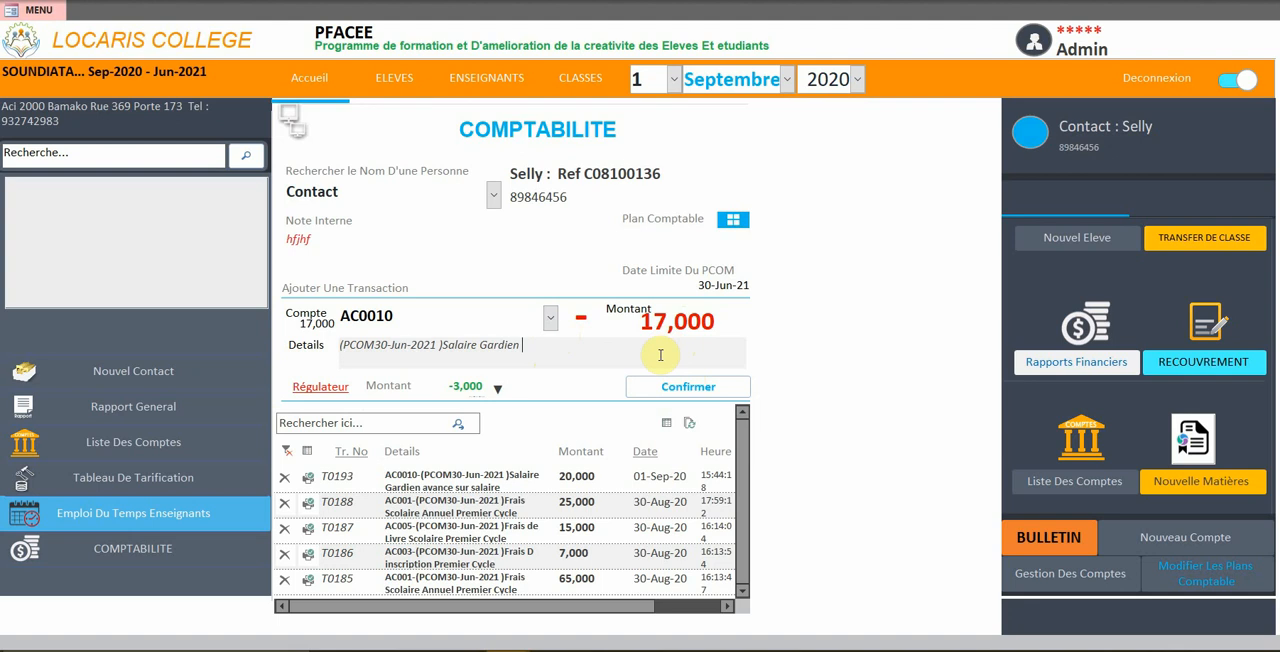
pyautogui.click(652, 386)
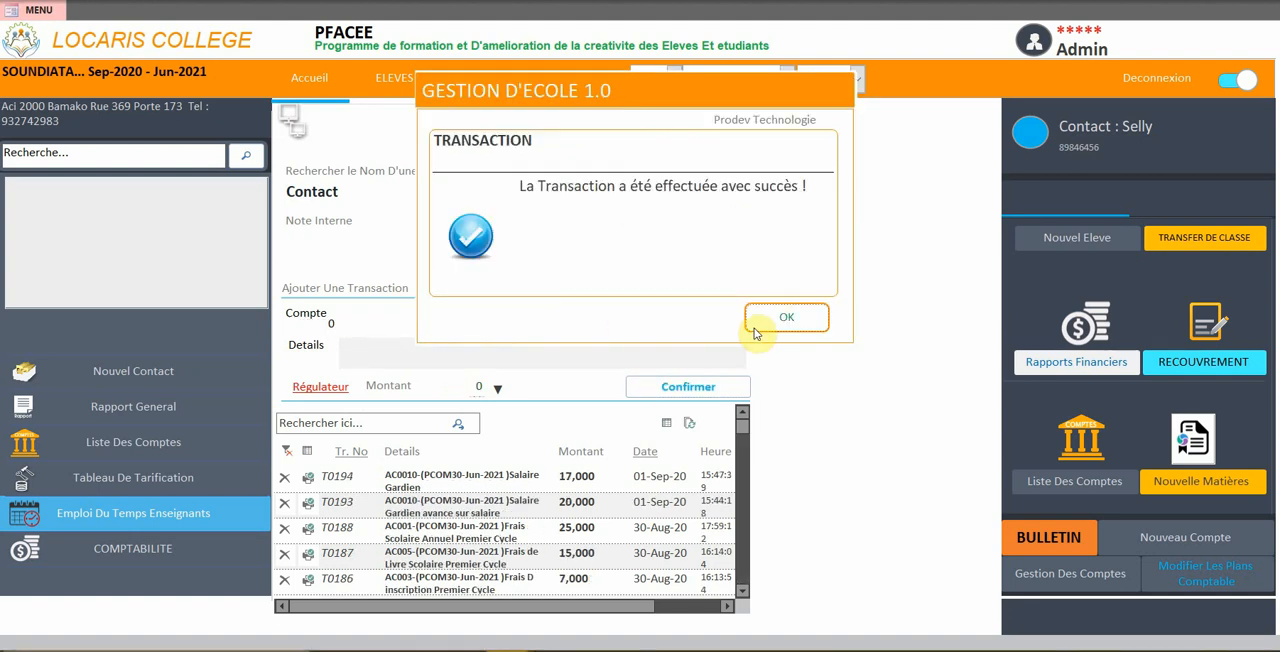
pyautogui.click(766, 316)
# Try to record another transaction of 25,000 for the same contact on the AC0010 Salaire Gardien account
pyautogui.click(493, 195)
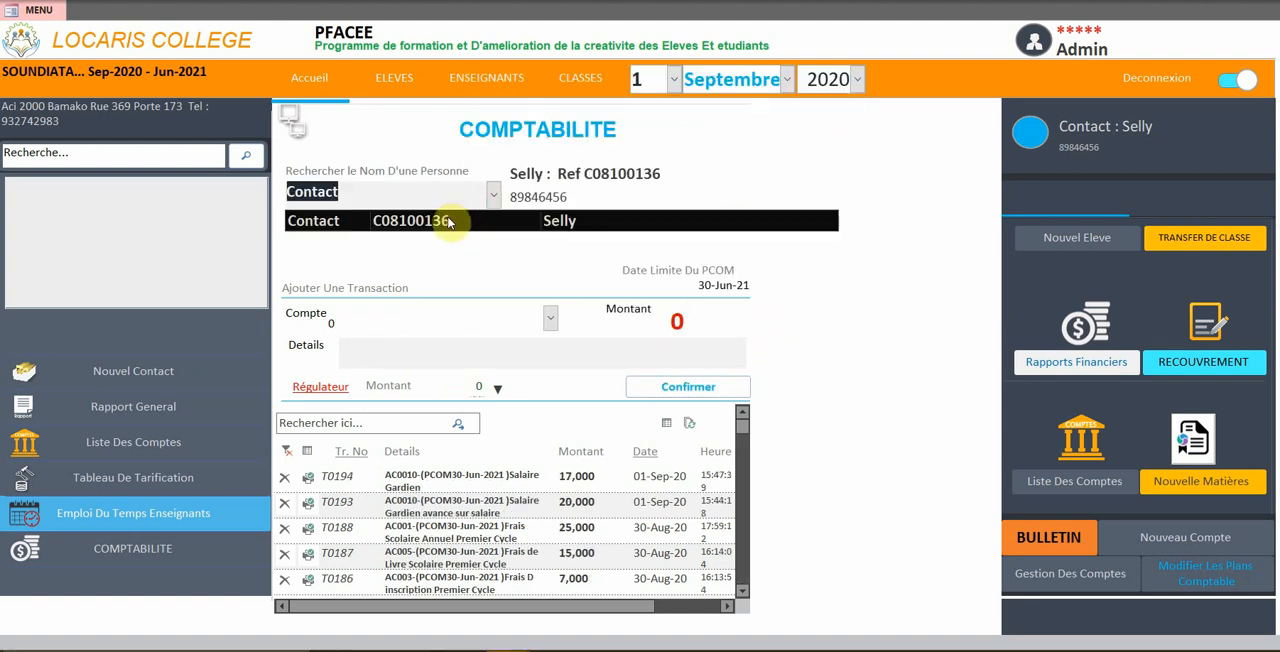
pyautogui.click(443, 222)
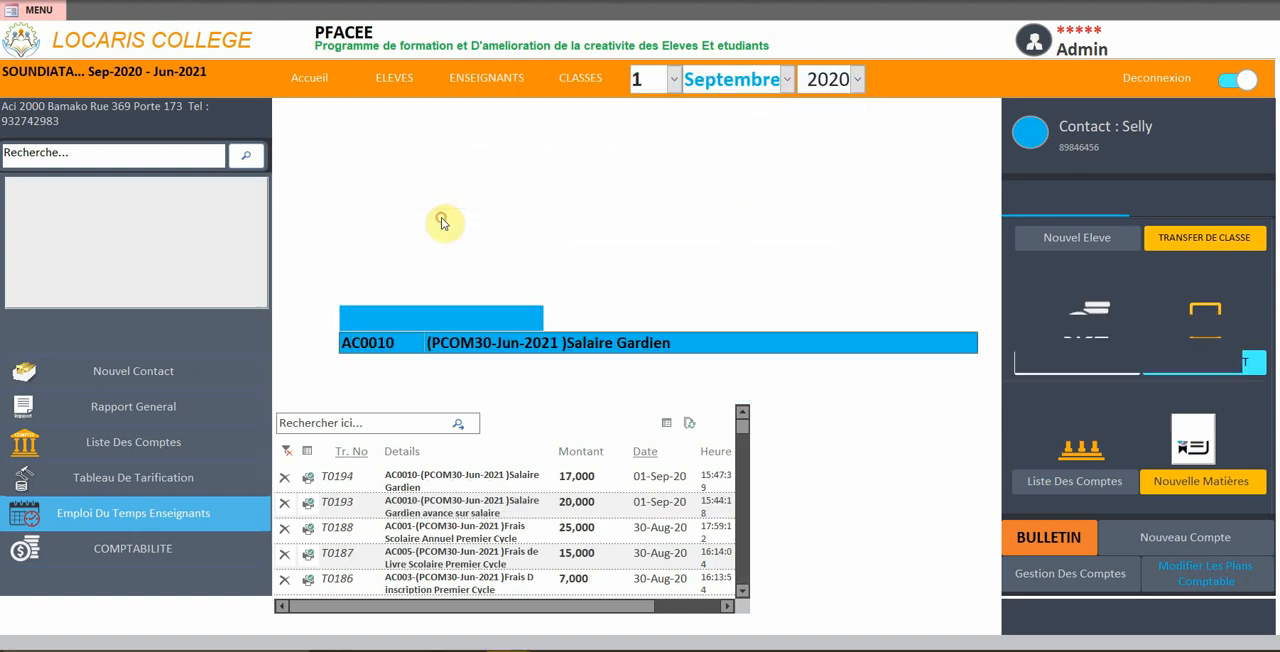
pyautogui.click(498, 342)
pyautogui.press('Tab')
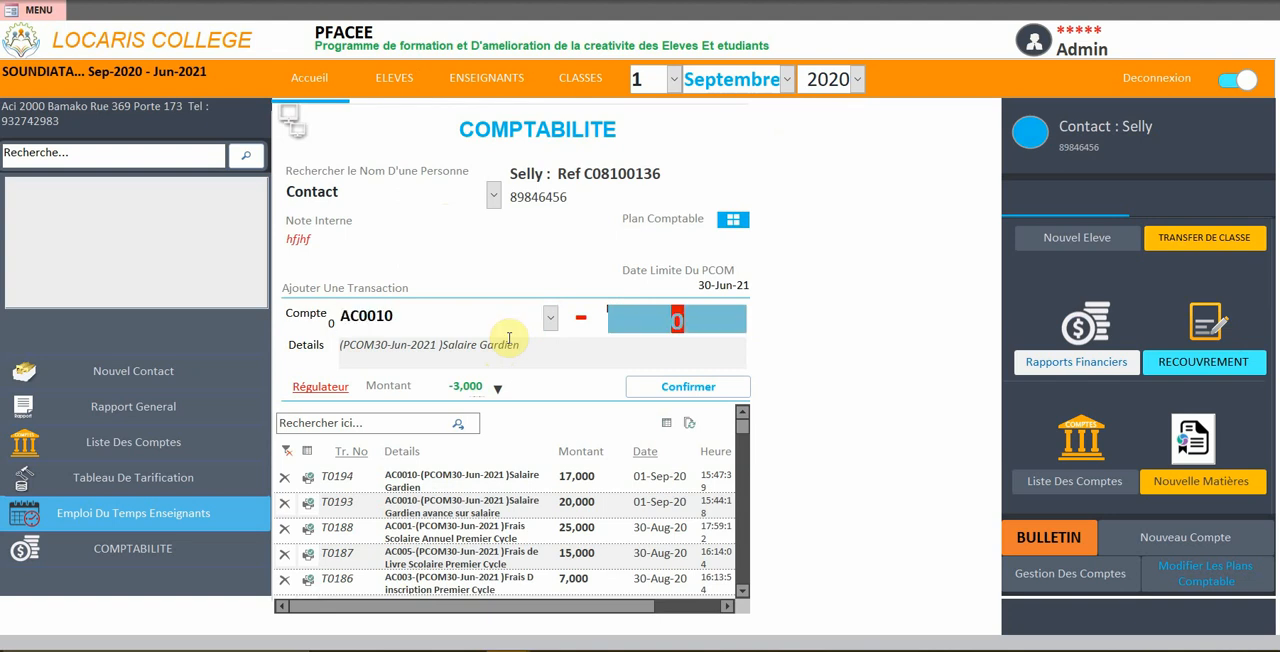
pyautogui.write('250000')
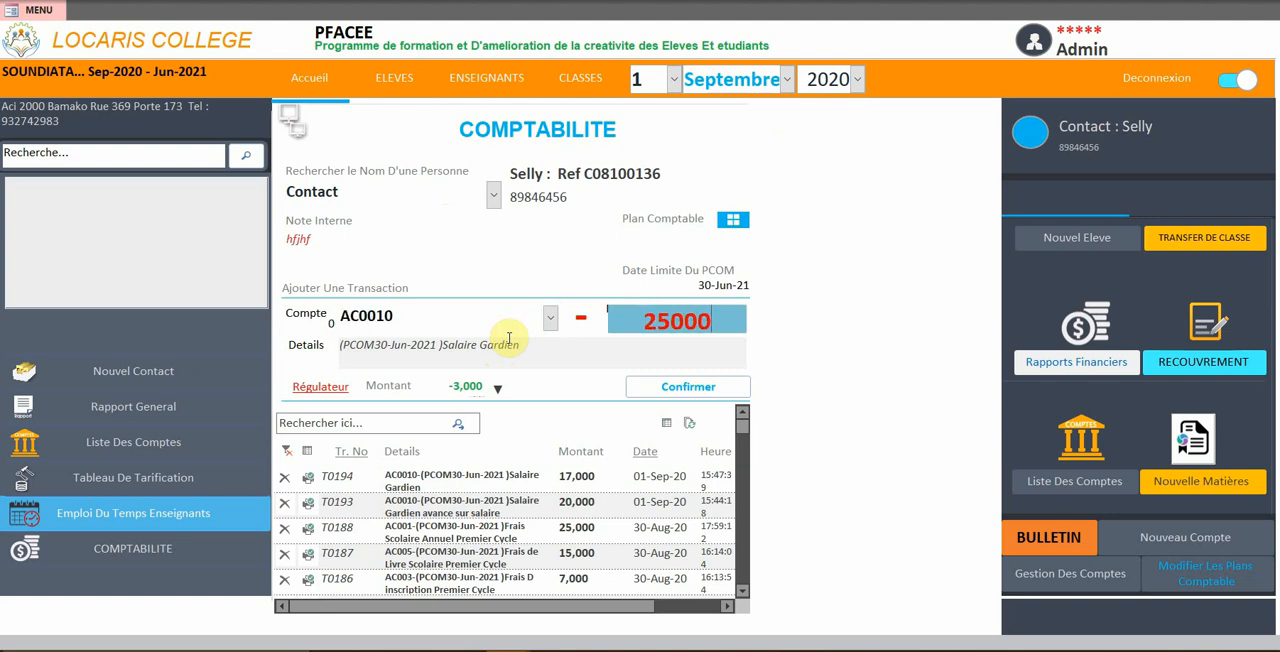
pyautogui.press('BackSpace')
pyautogui.press('Tab')
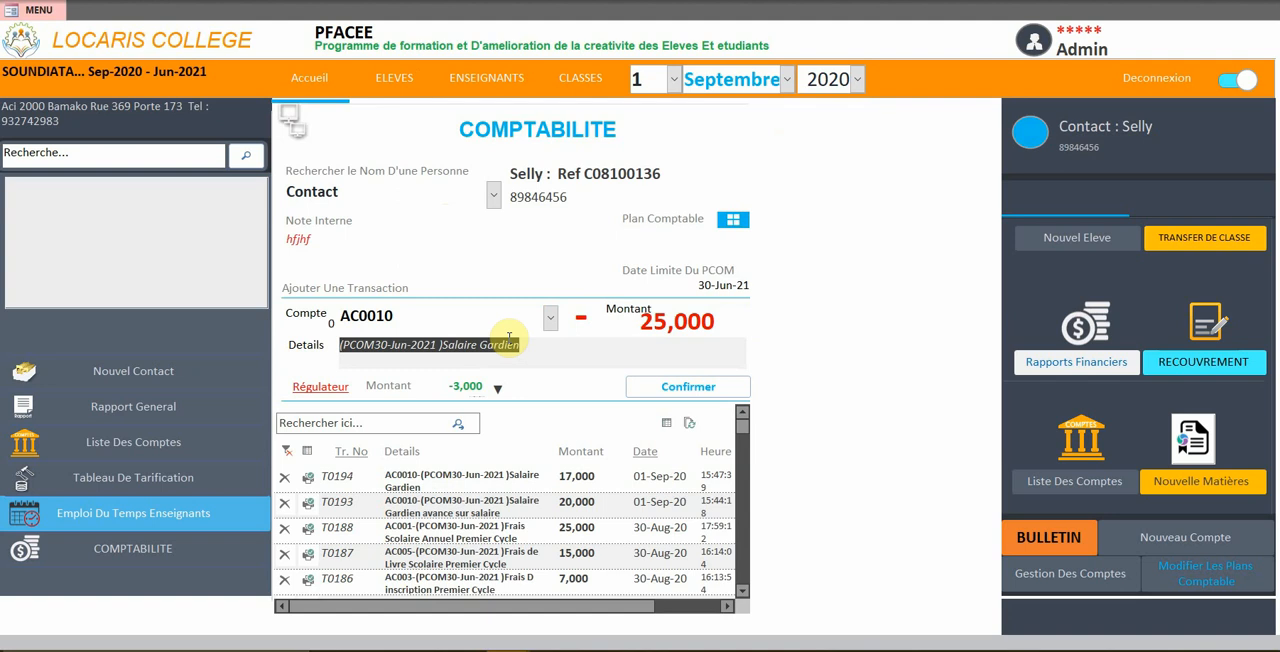
pyautogui.click(679, 391)
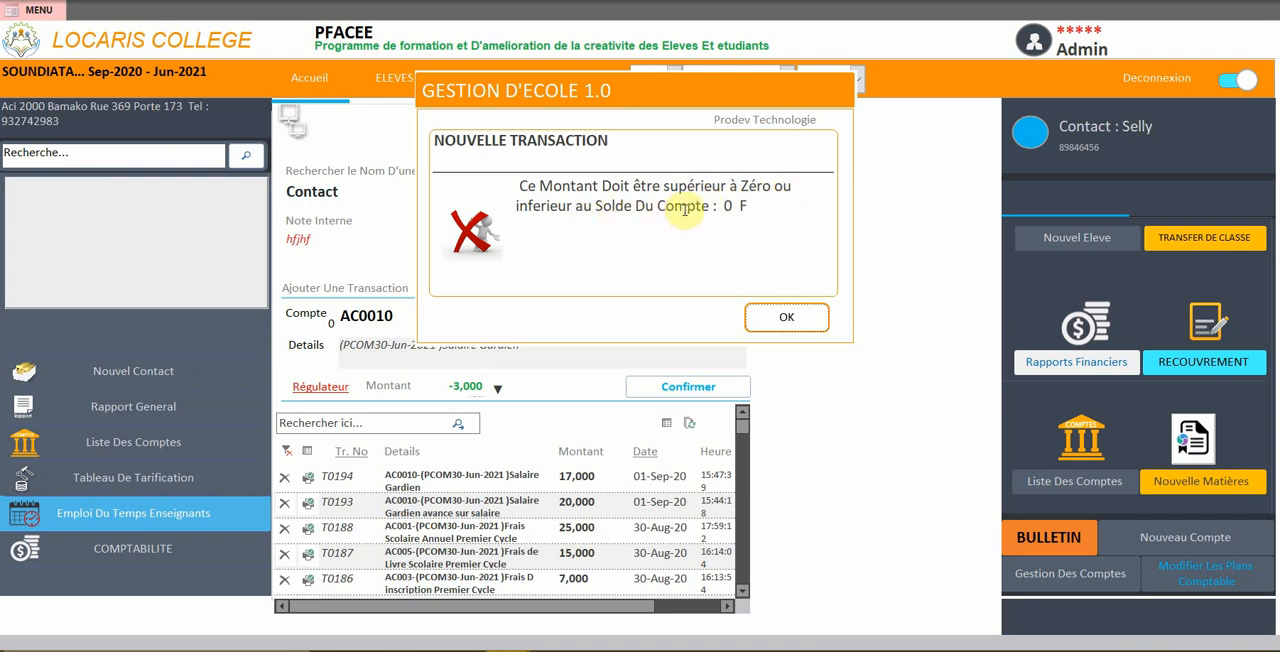
pyautogui.click(773, 325)
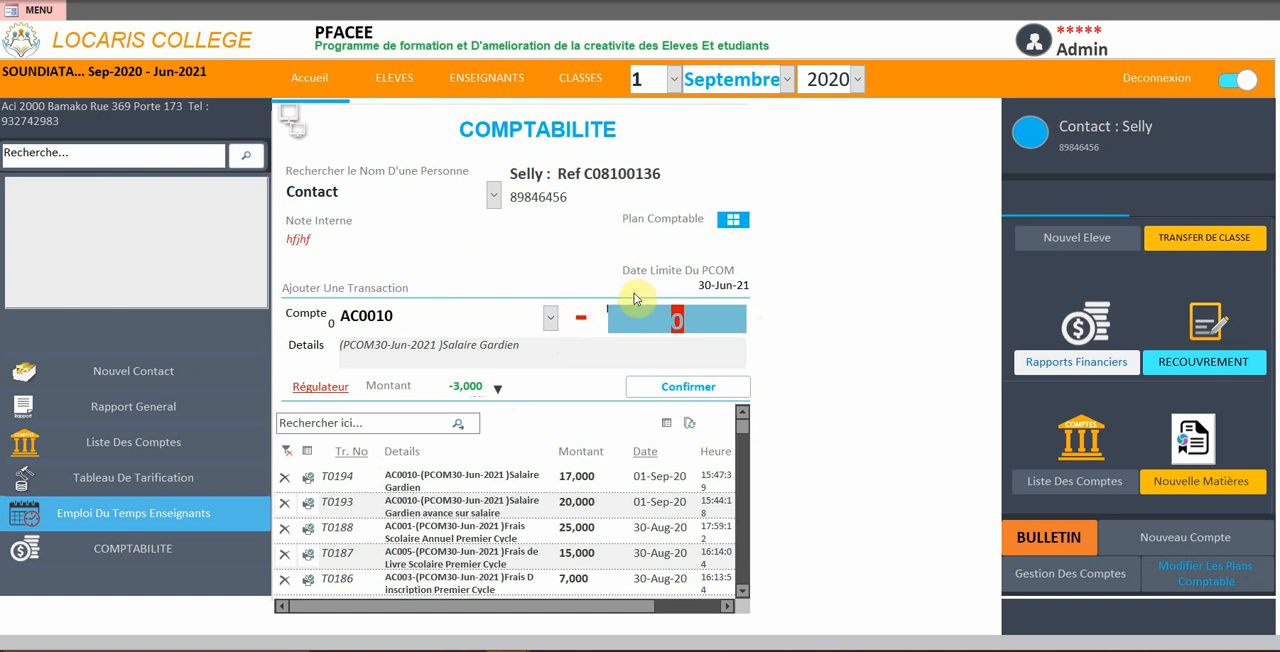
# Search for a student by name in Comptabilité and select the matching Eleve entry
pyautogui.click(493, 195)
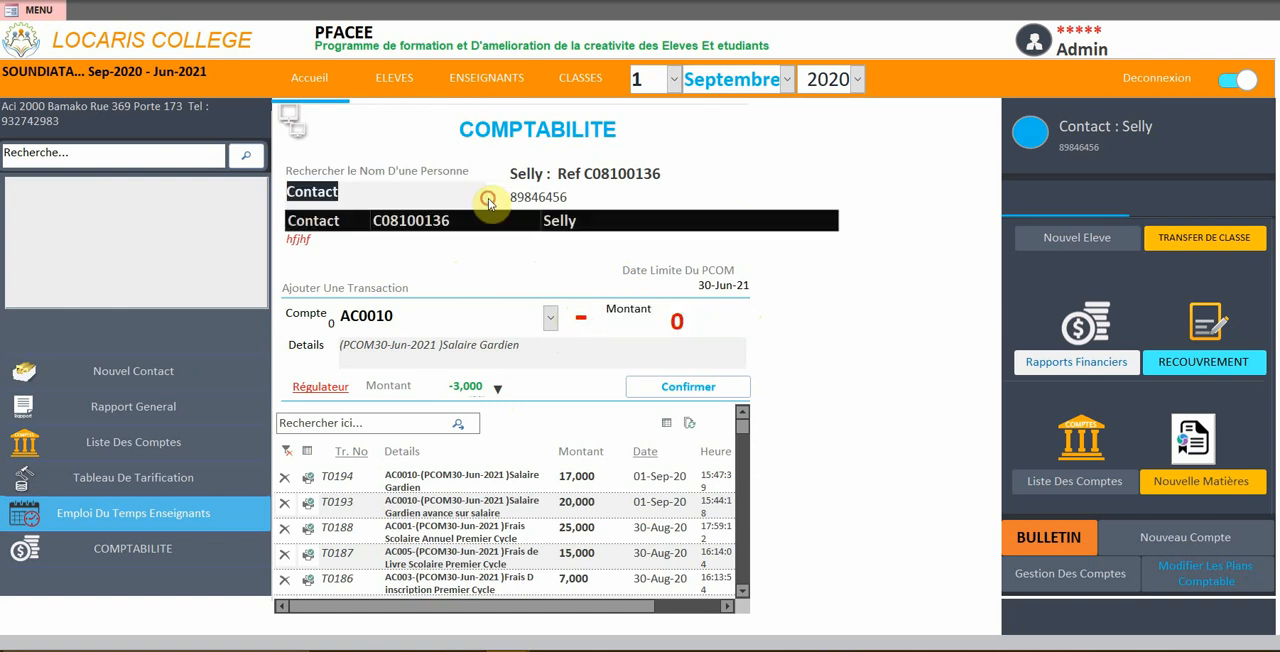
pyautogui.write('abdoul')
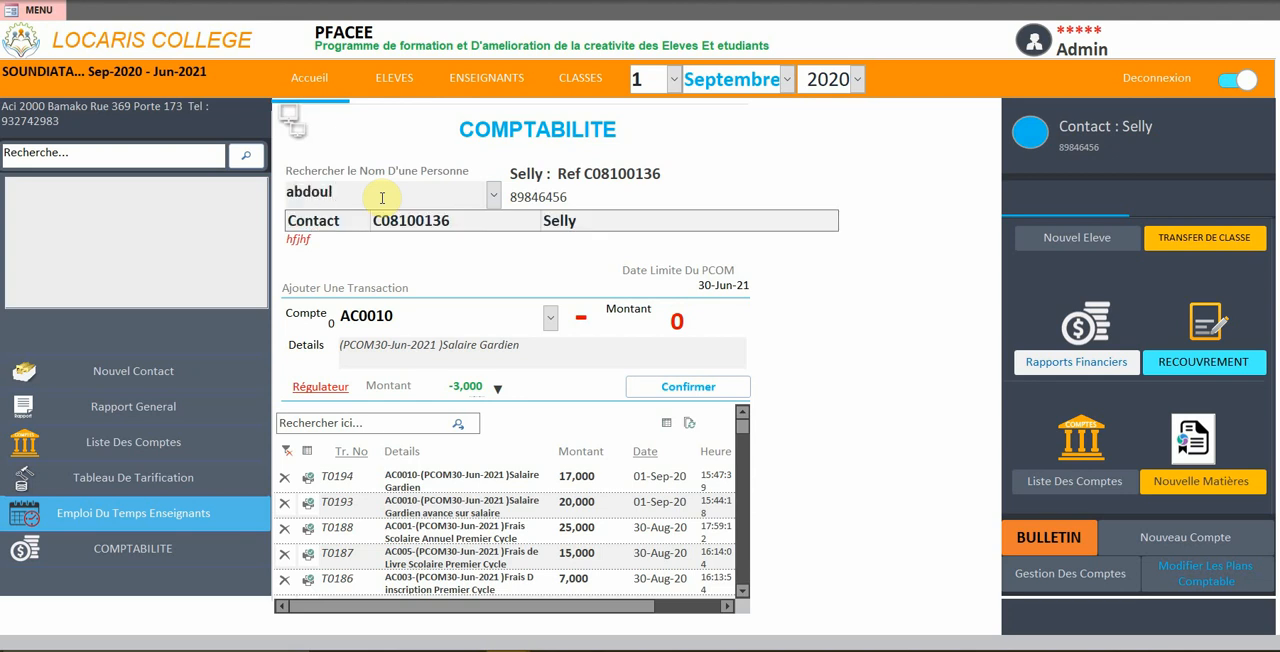
pyautogui.press('Return')
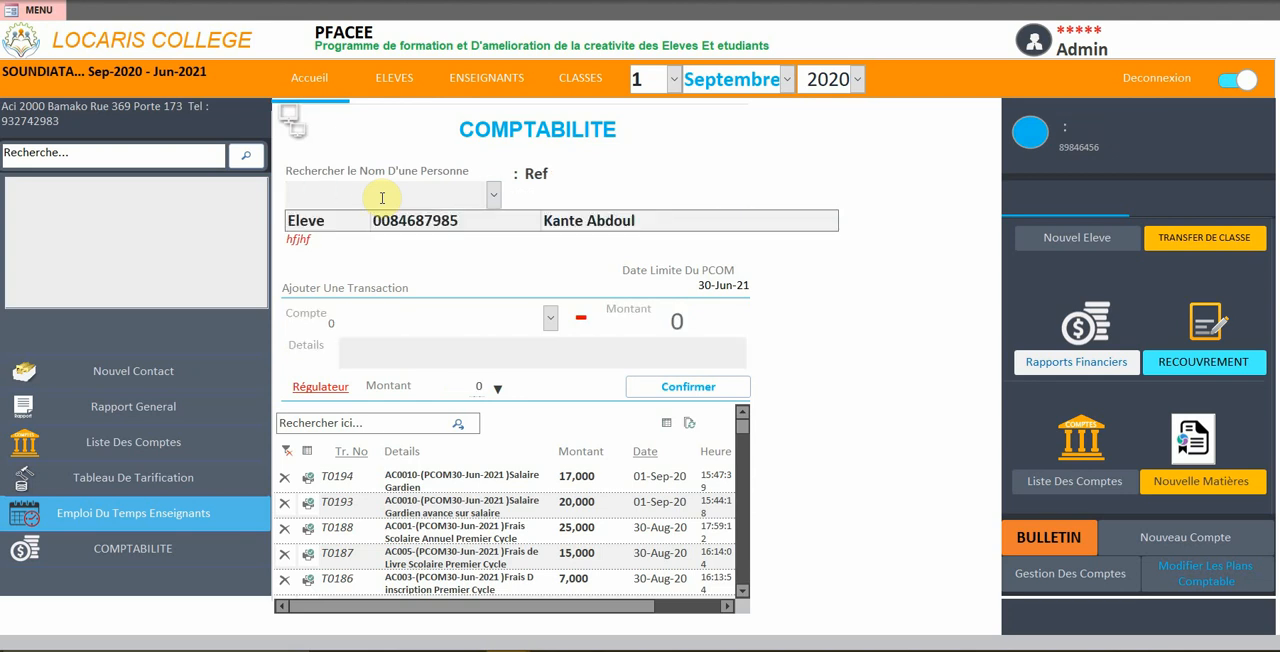
pyautogui.click(385, 220)
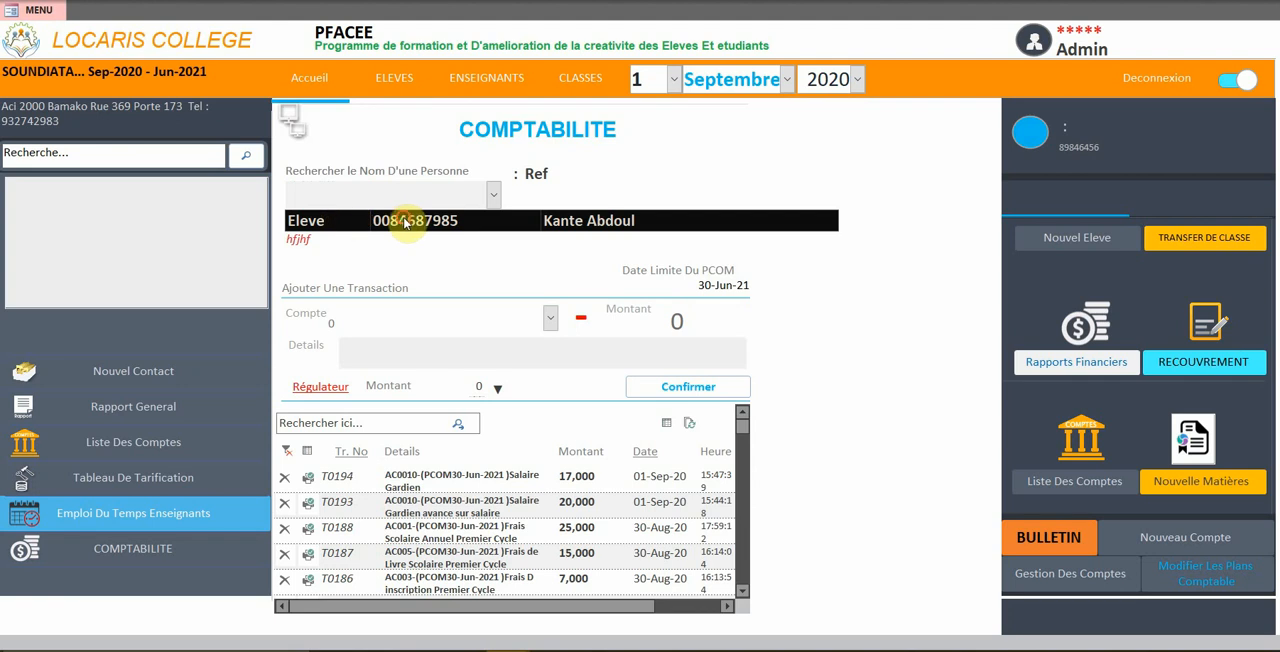
# Load the matching student and record the AC006 Frais de Tenue Sportive transaction of 6,000 with the default details
pyautogui.click(420, 222)
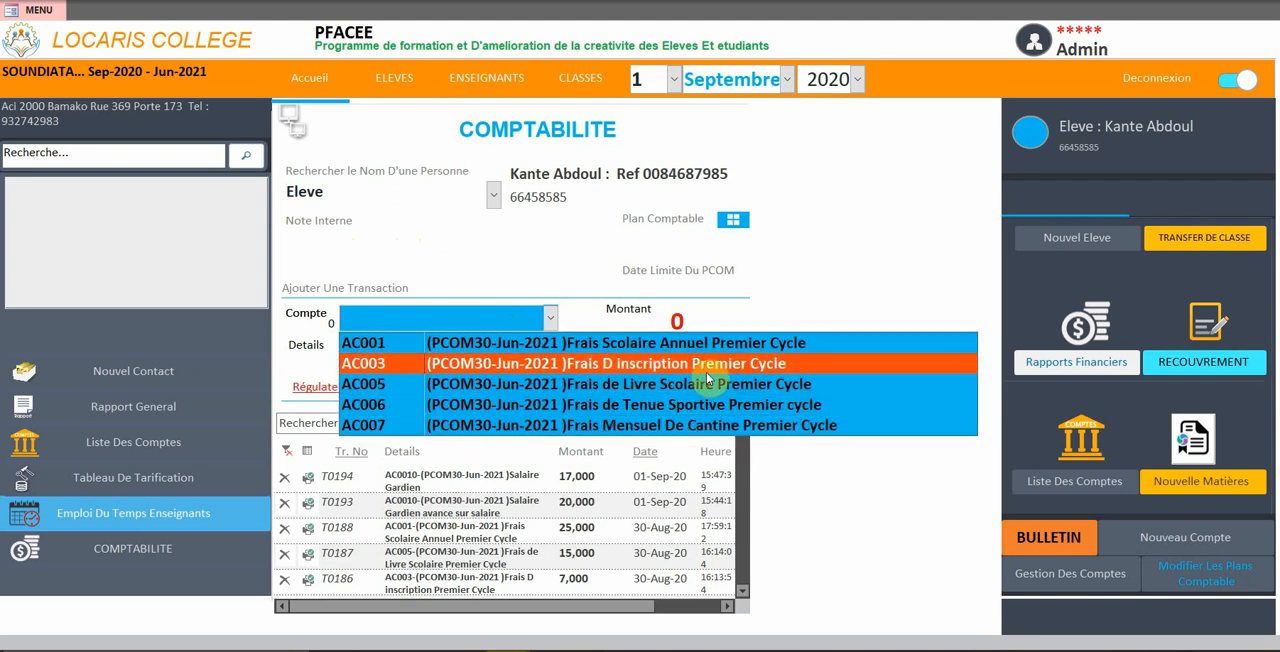
pyautogui.click(555, 406)
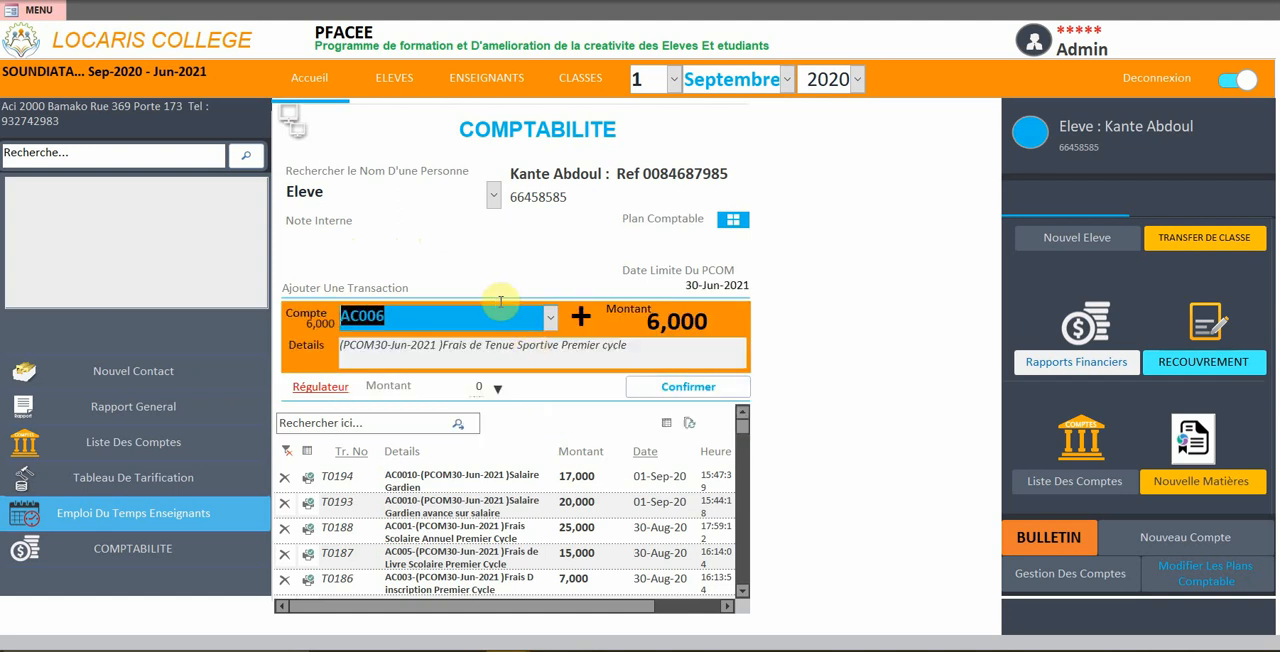
pyautogui.press('Tab')
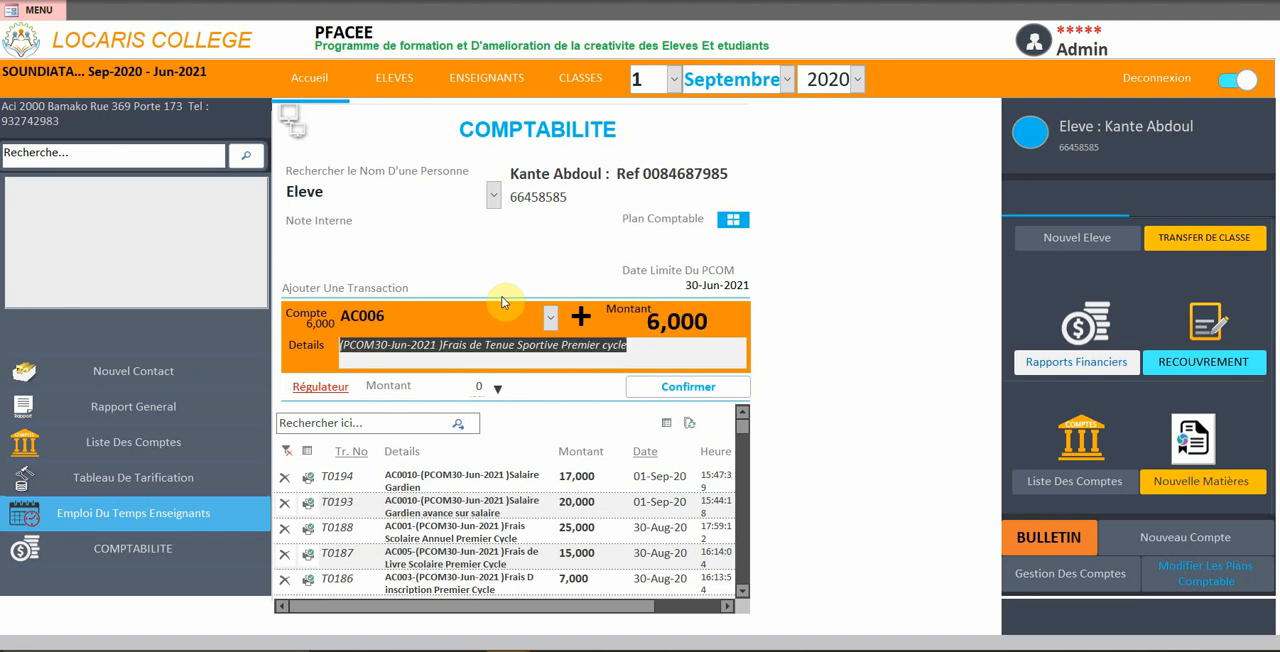
pyautogui.press('Tab')
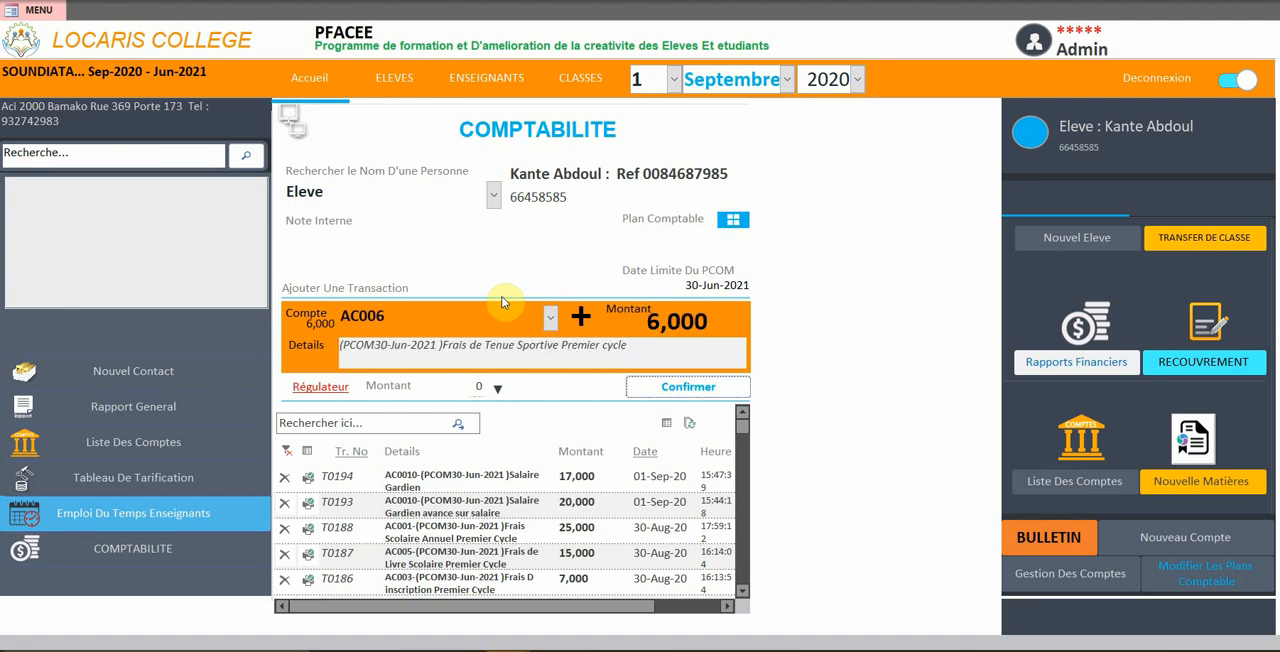
pyautogui.press('Return')
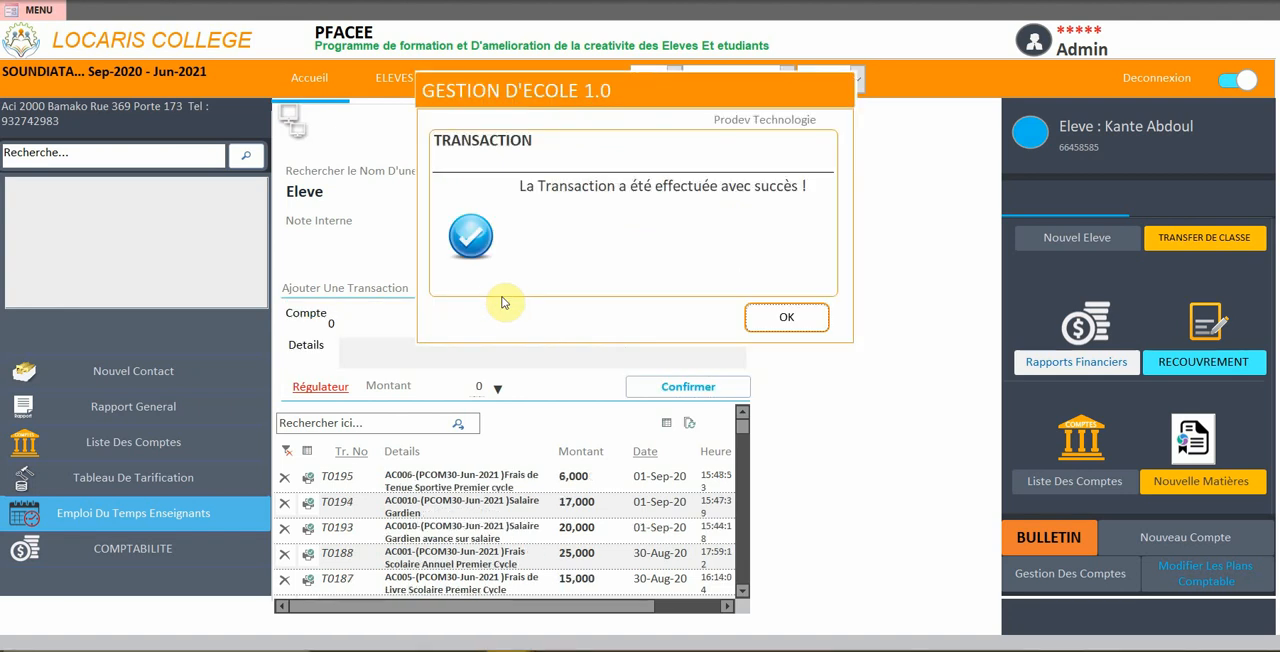
pyautogui.click(769, 321)
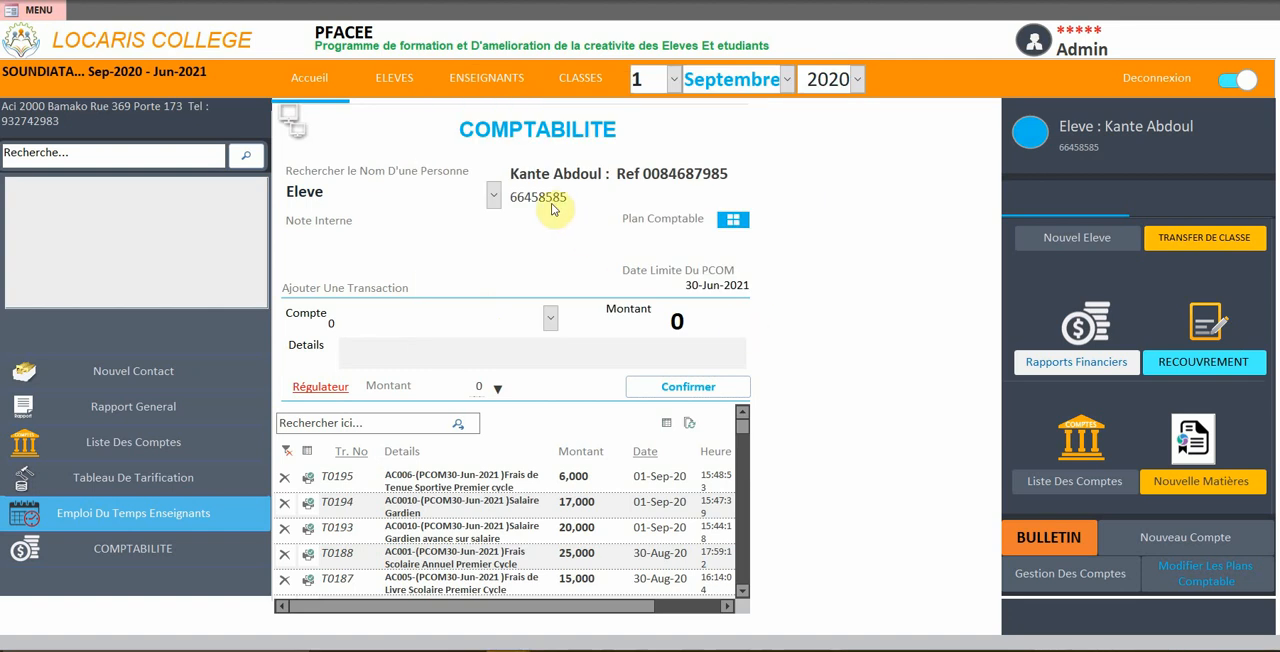
# Reload the student's record and select account AC006 again to check the amount remaining on it
pyautogui.click(493, 194)
pyautogui.click(484, 220)
pyautogui.click(530, 318)
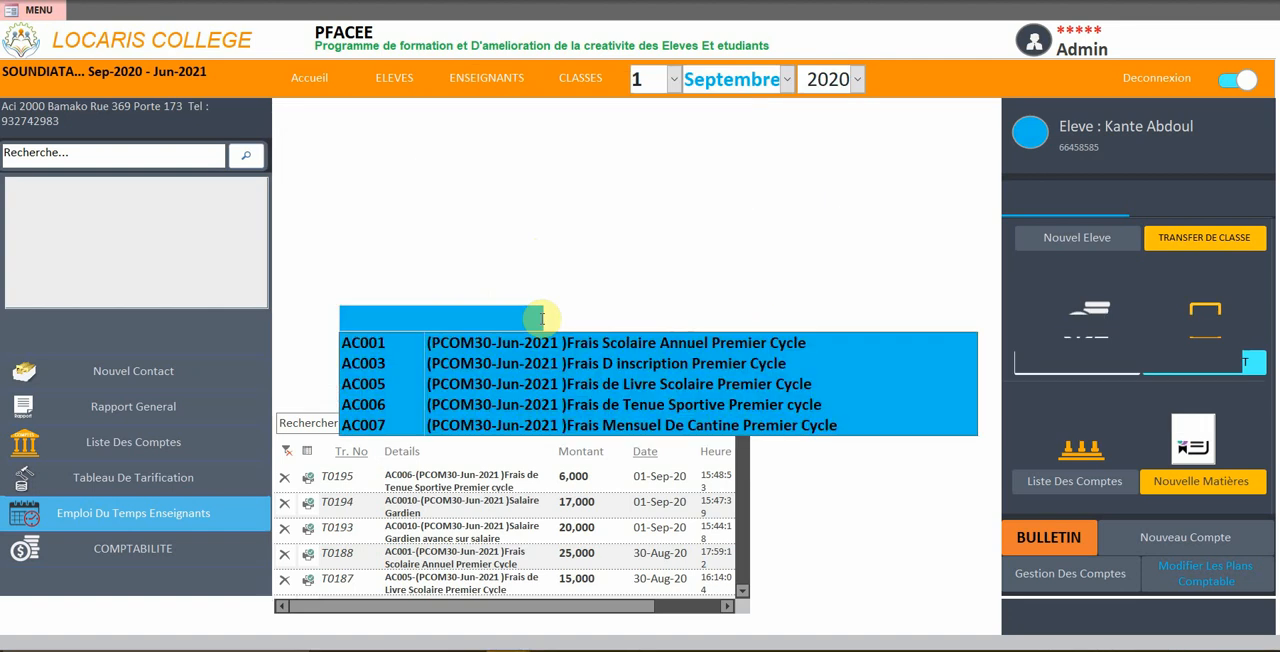
pyautogui.click(658, 405)
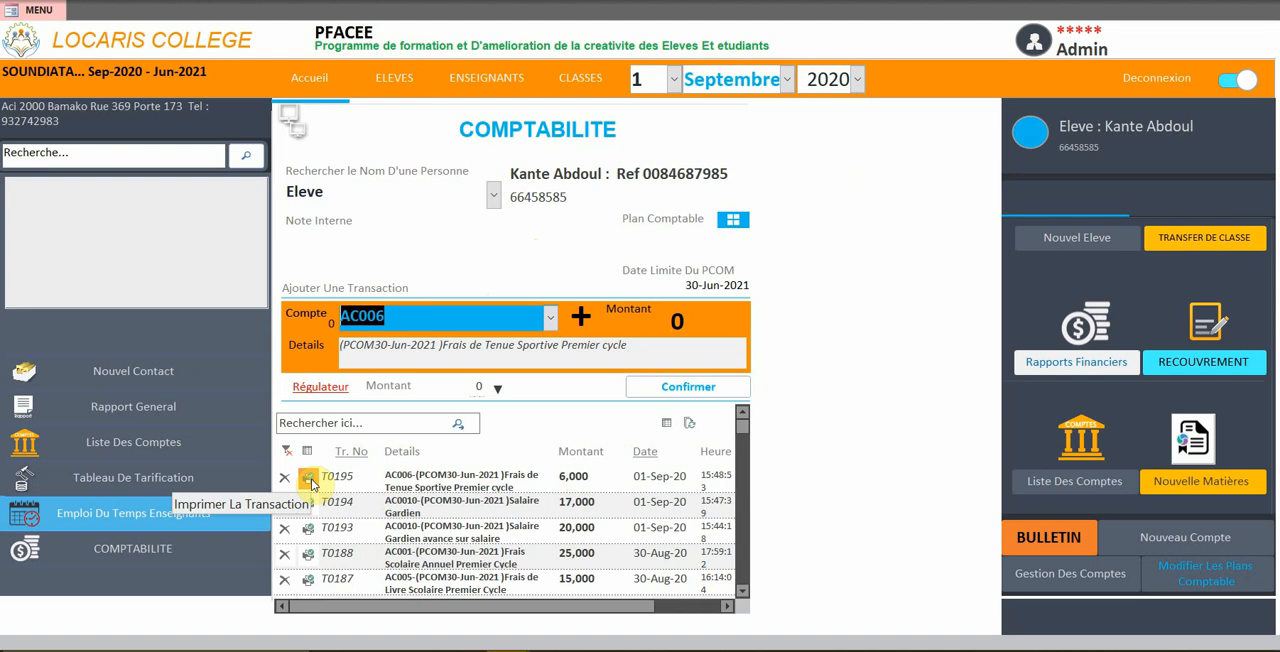
# Select the student's AC001 Frais Scolaire Annuel account and set its regulation amount to -5,000
pyautogui.click(545, 321)
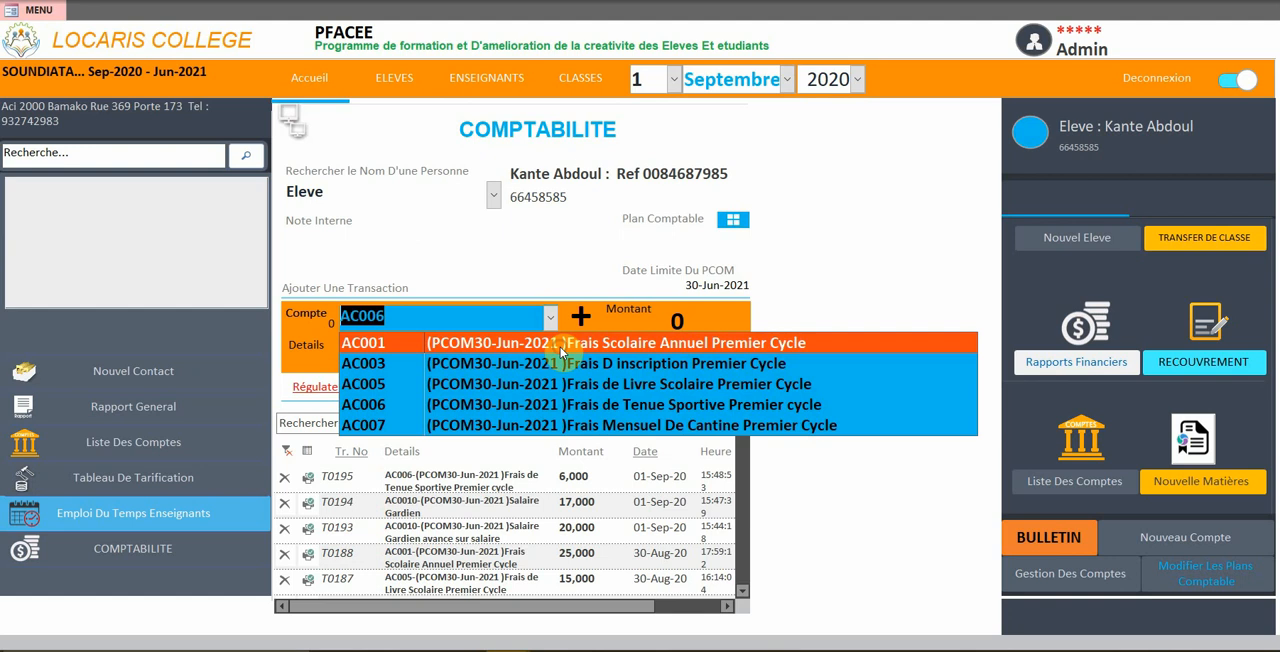
pyautogui.click(558, 345)
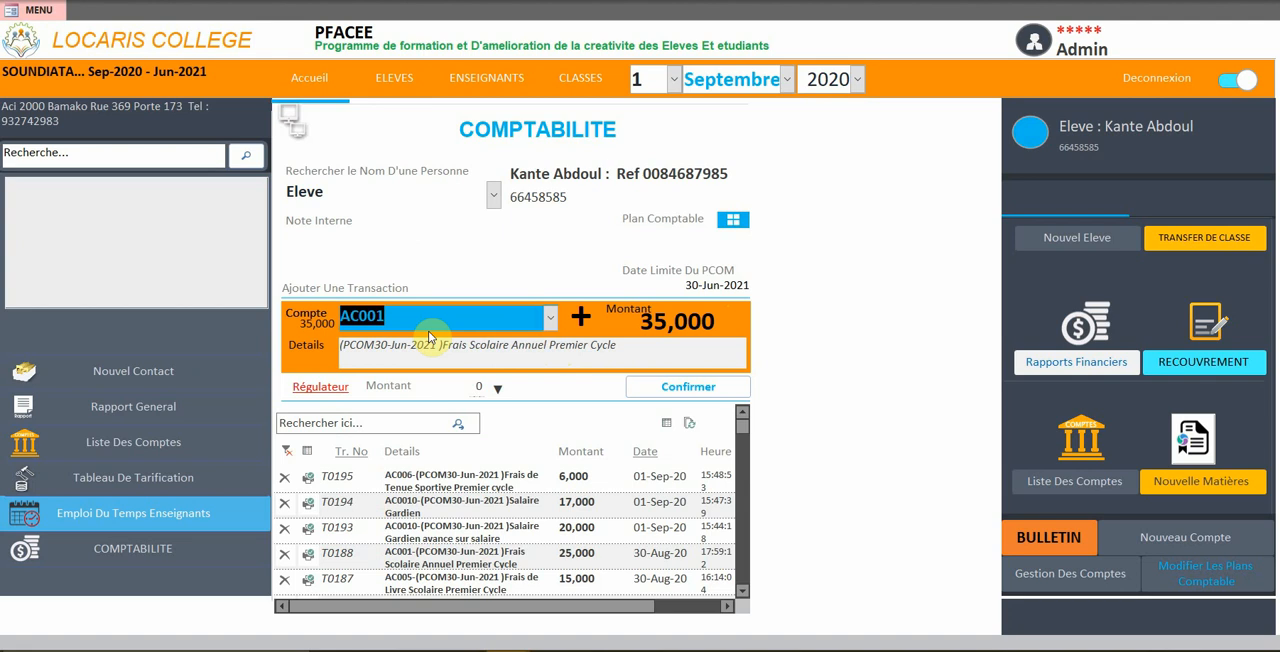
pyautogui.click(318, 388)
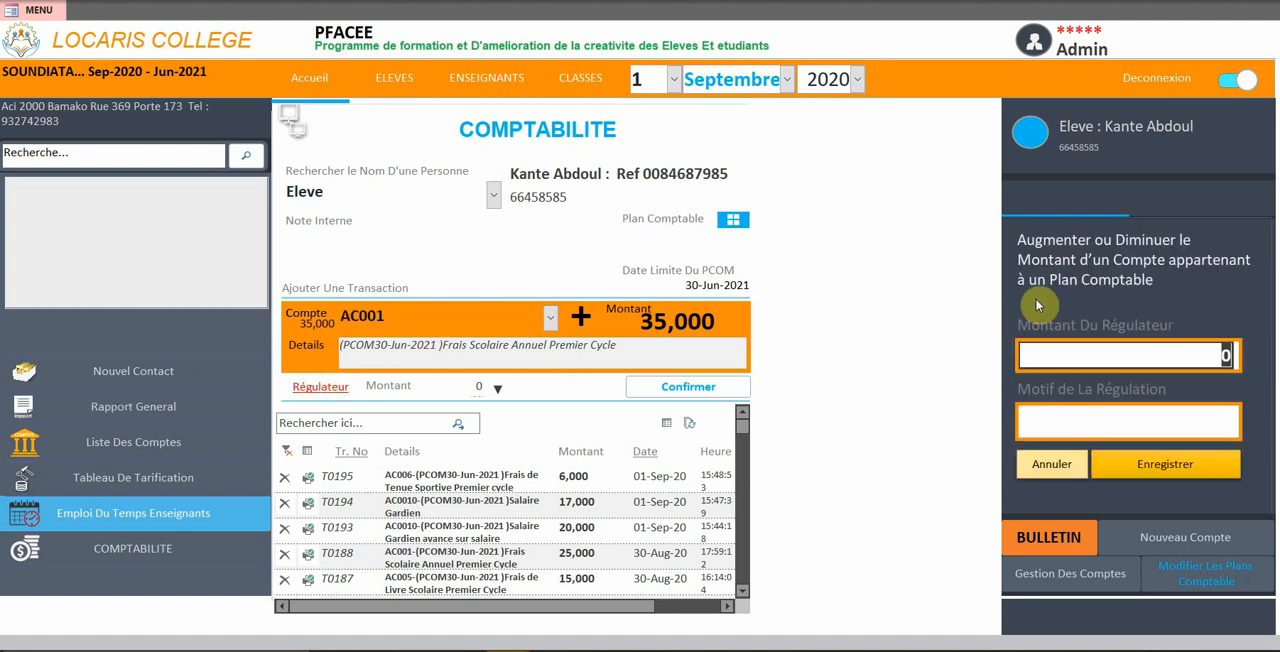
pyautogui.write('-5,000')
pyautogui.press('Tab')
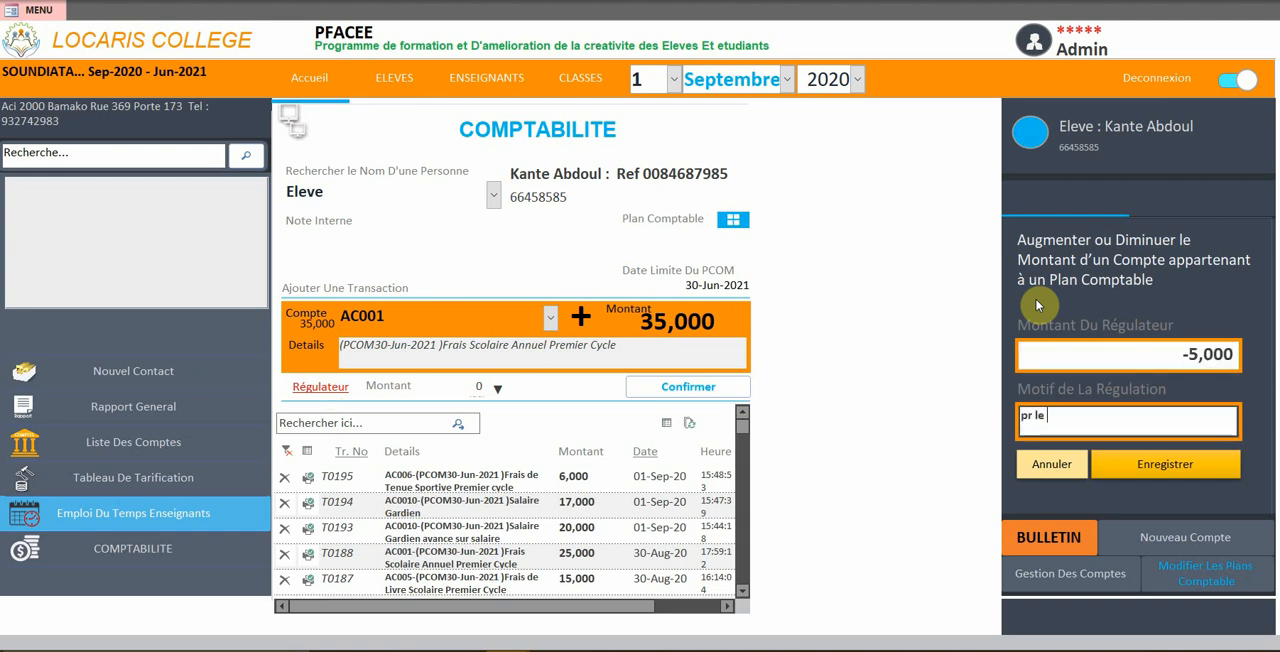
# Enter "par le directeur" as the reason for the regulation and save it
pyautogui.press('BackSpace')
pyautogui.press('BackSpace')
pyautogui.press('BackSpace')
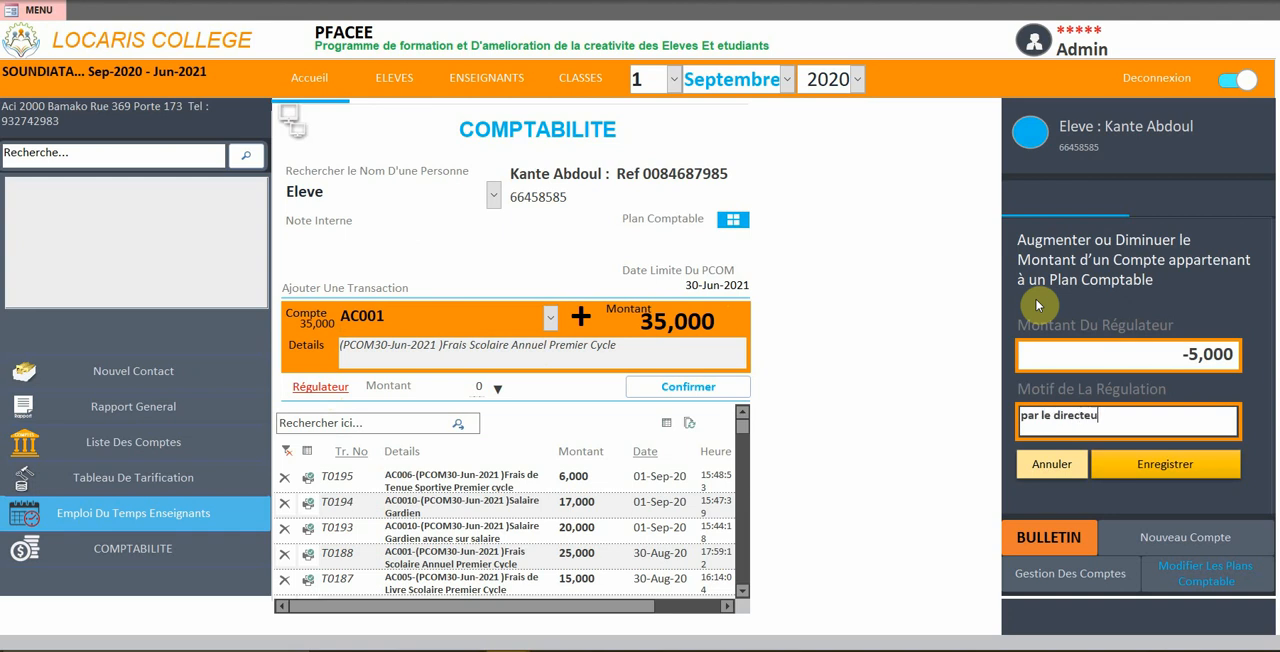
pyautogui.click(1137, 466)
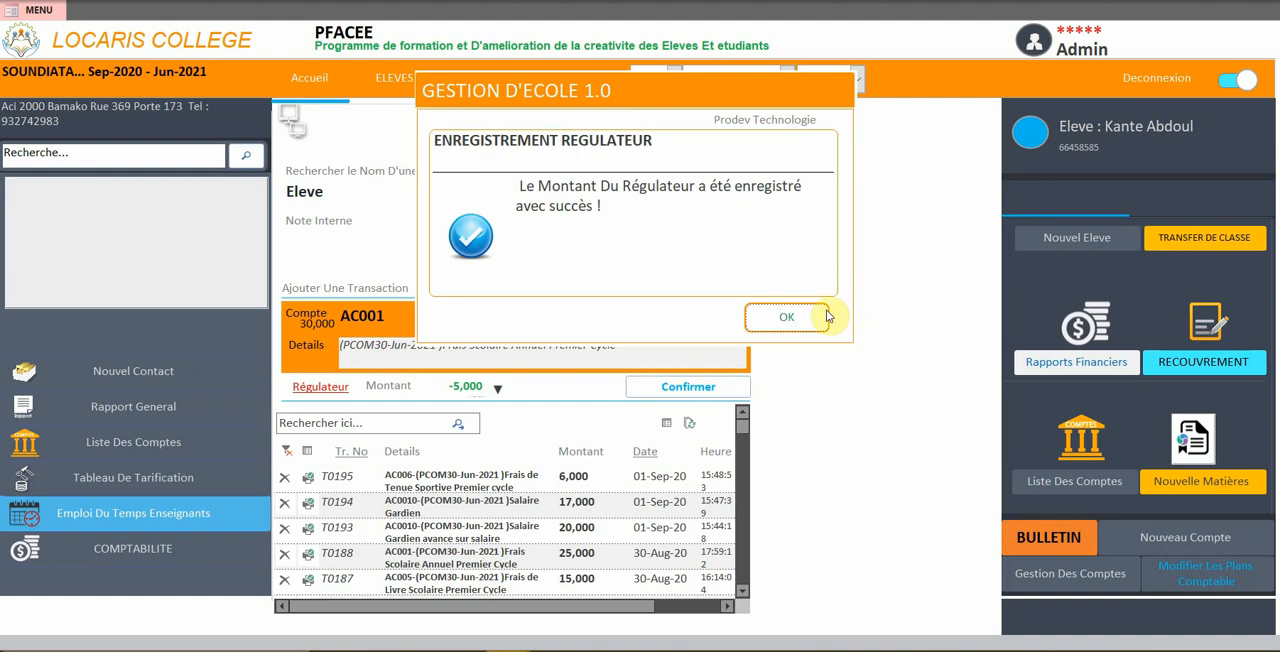
pyautogui.click(783, 316)
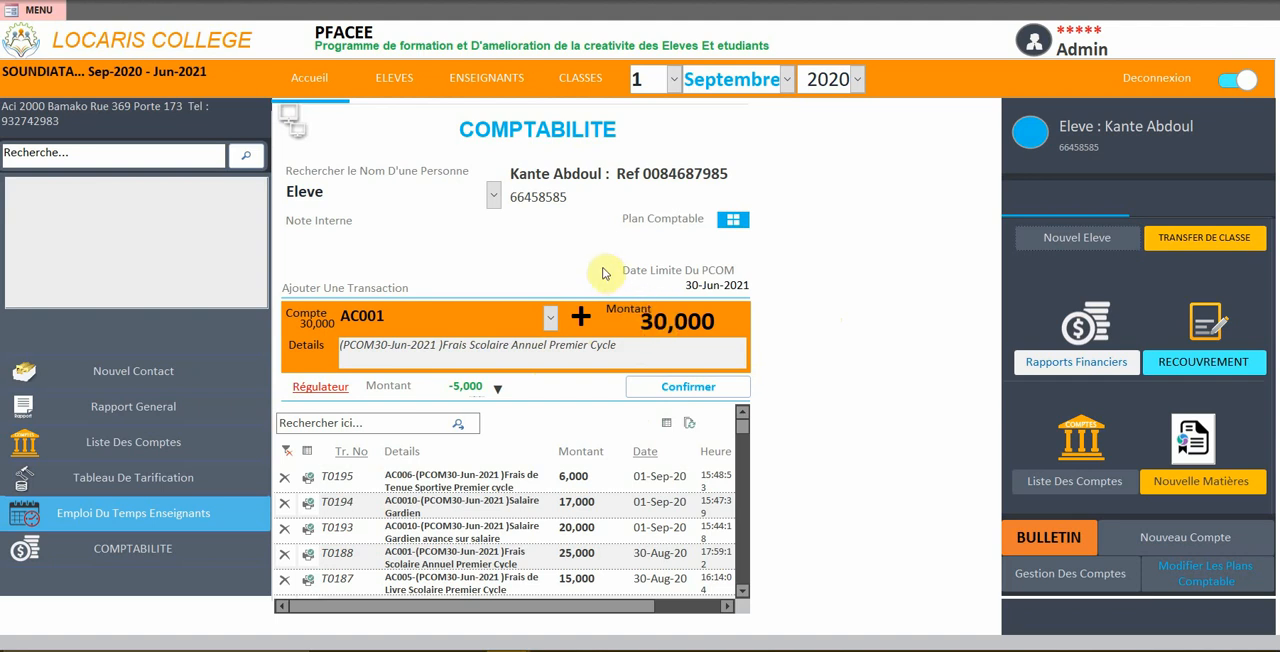
# Open the general report on financial transactions and search it by the student's name for the default period
pyautogui.click(129, 407)
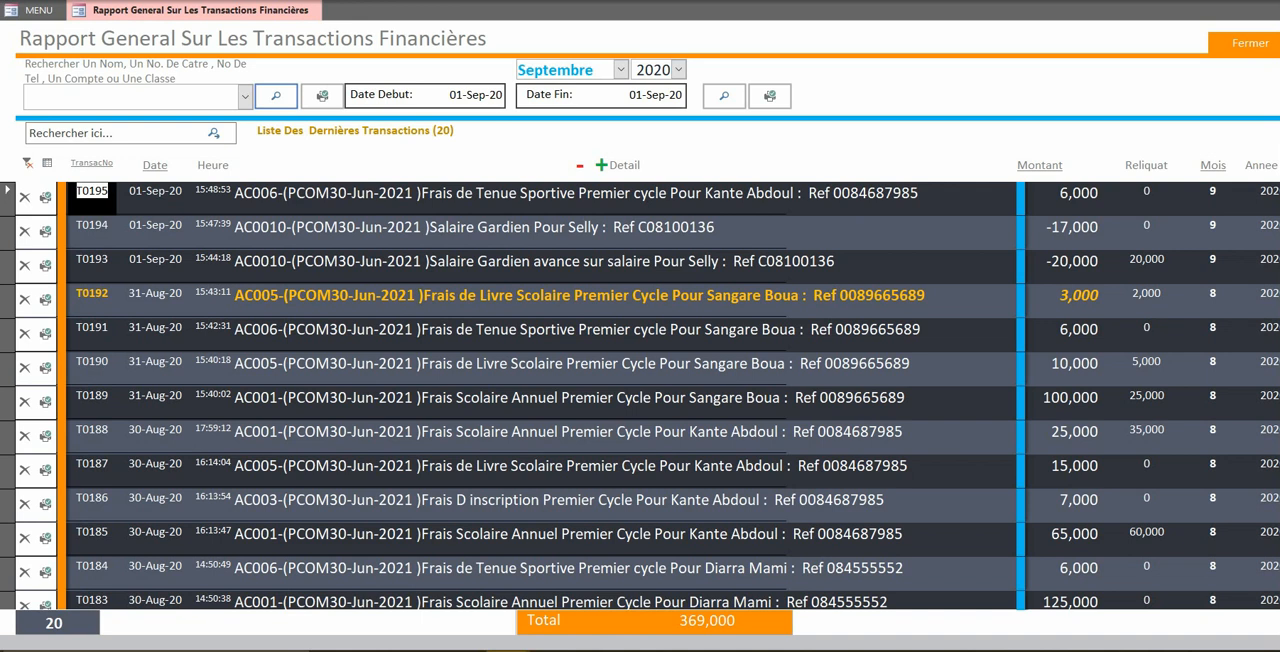
pyautogui.click(189, 93)
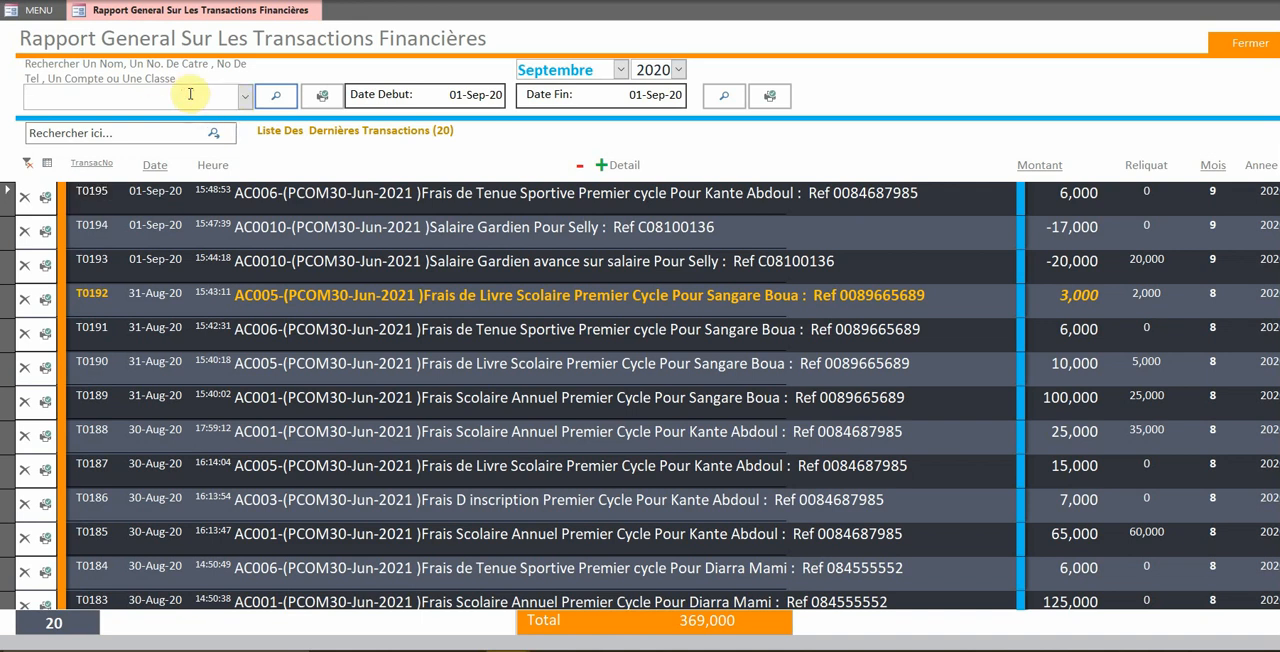
pyautogui.write('abdoul')
pyautogui.press('Return')
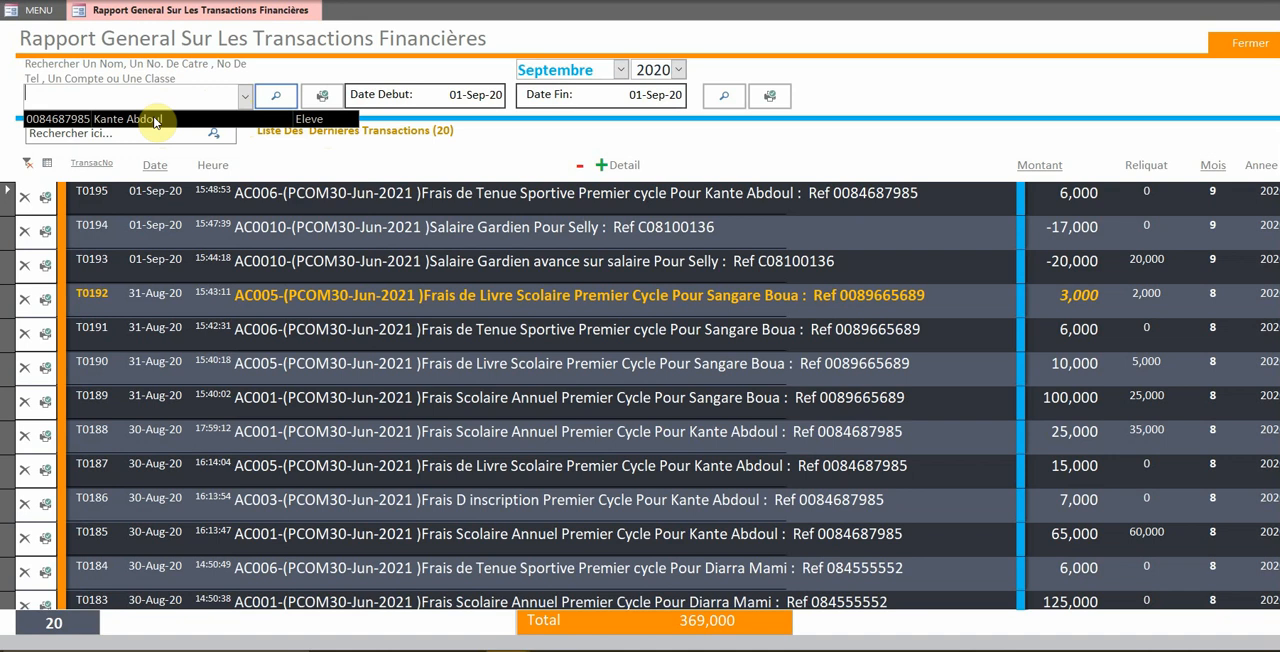
pyautogui.click(322, 122)
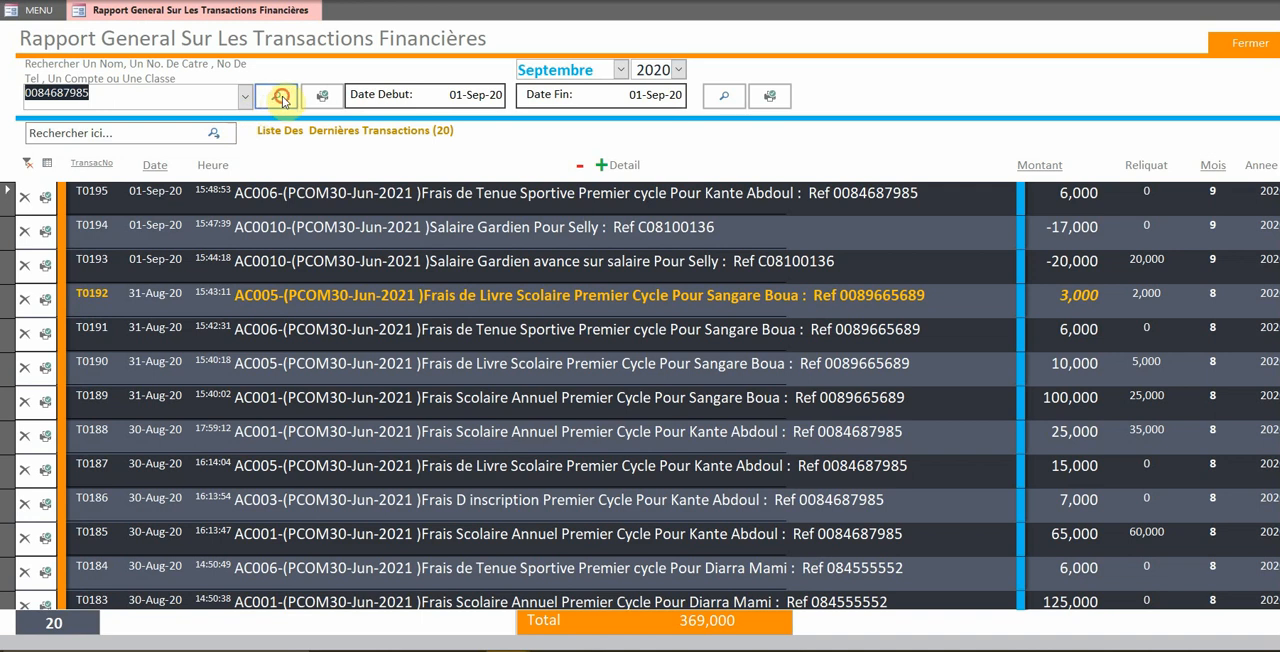
pyautogui.click(280, 97)
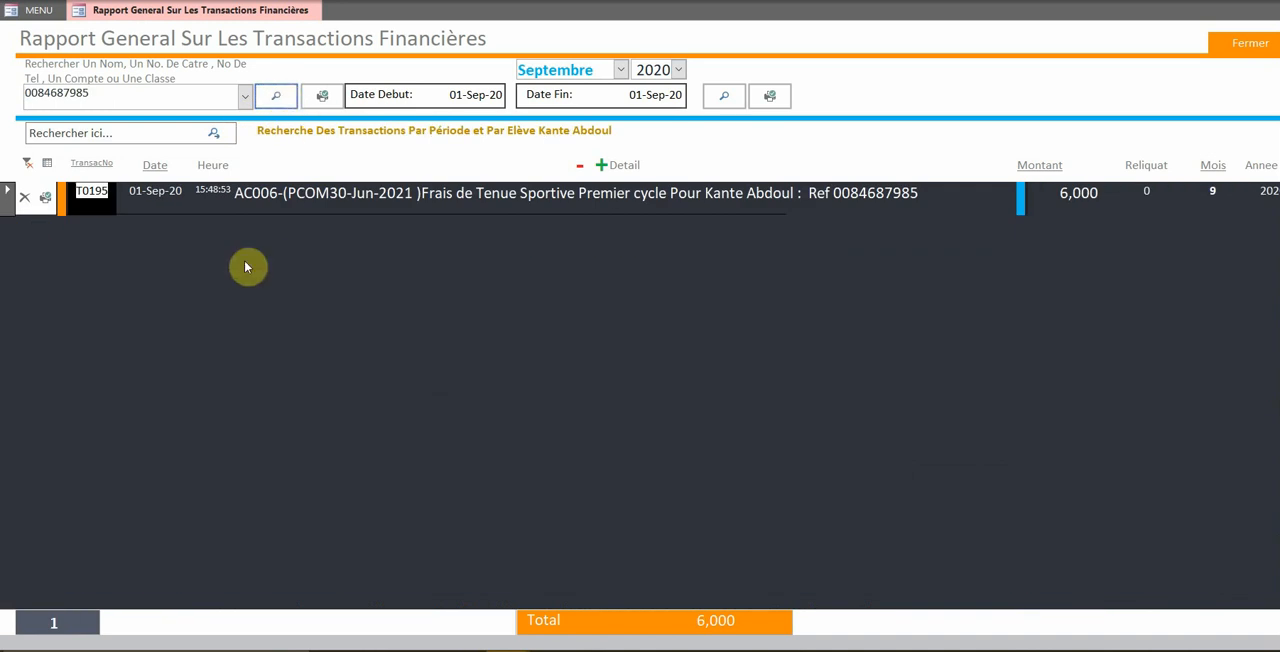
# Set the report's start date to 01-Aug-20 and search the student's transactions for that period again
pyautogui.click(458, 94)
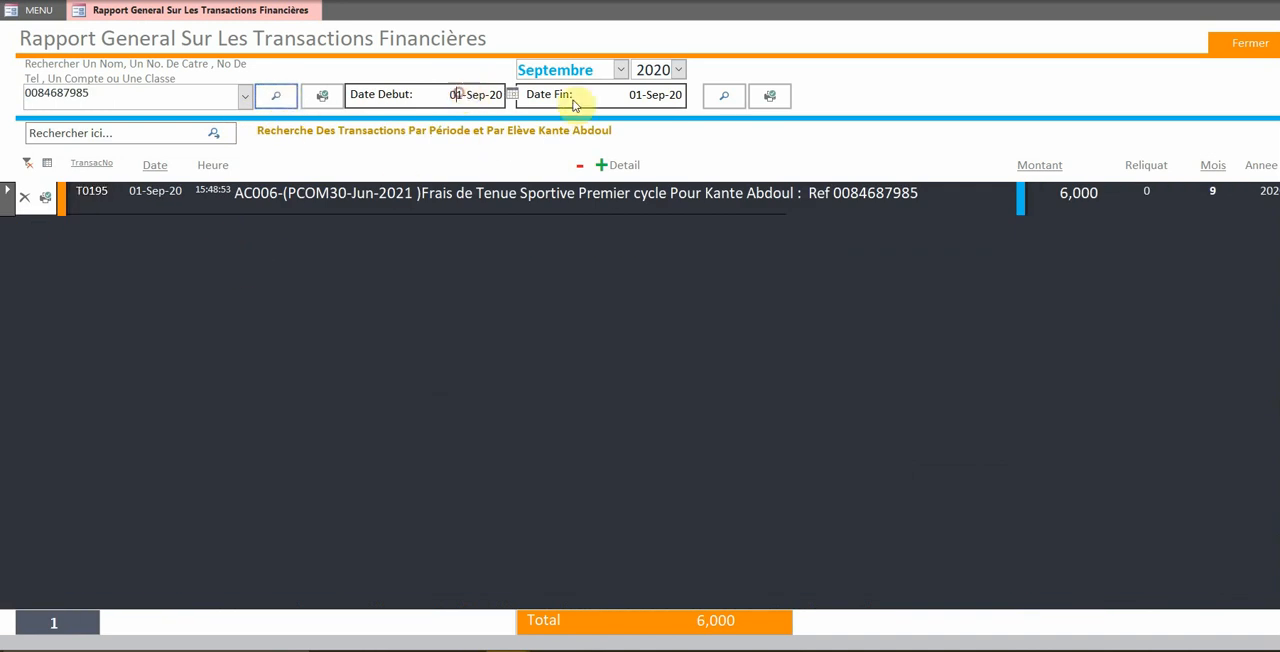
pyautogui.click(636, 94)
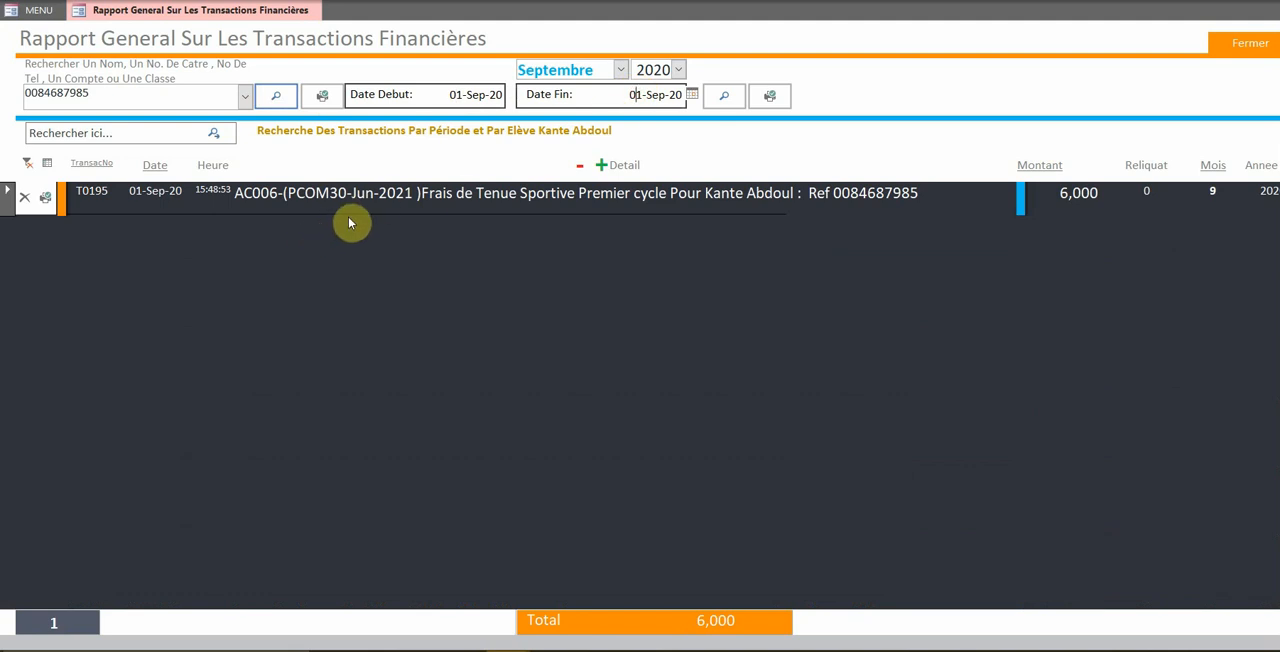
pyautogui.click(476, 94)
pyautogui.click(511, 94)
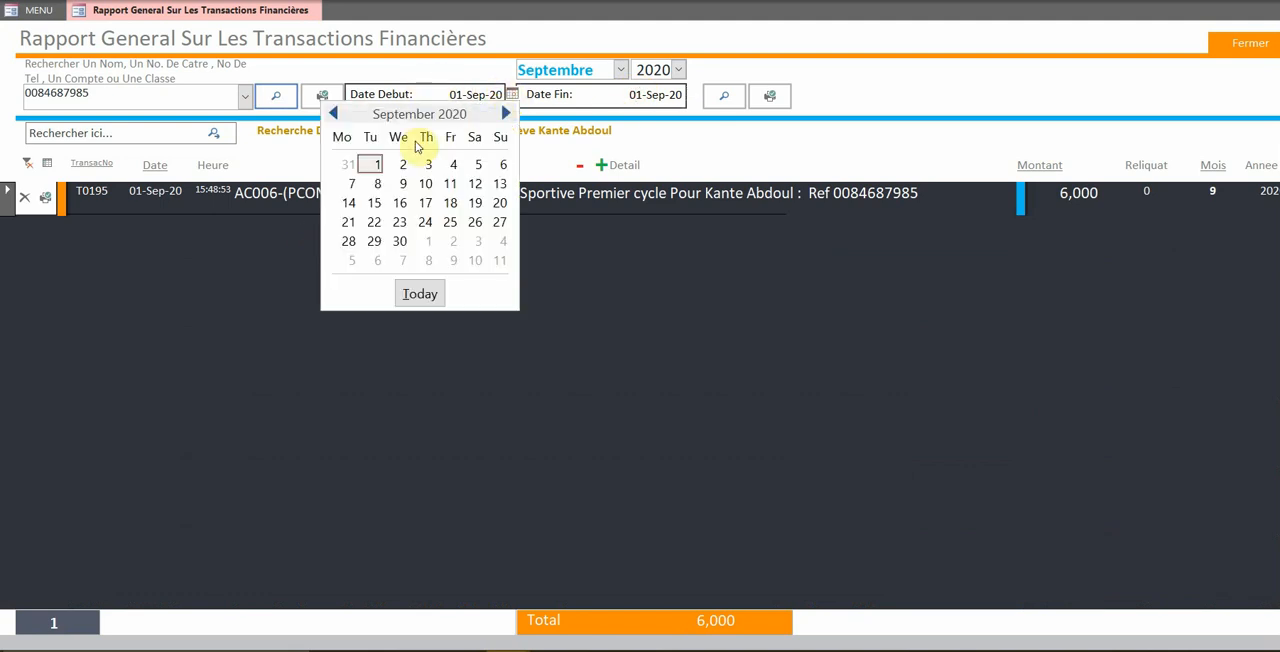
pyautogui.click(332, 115)
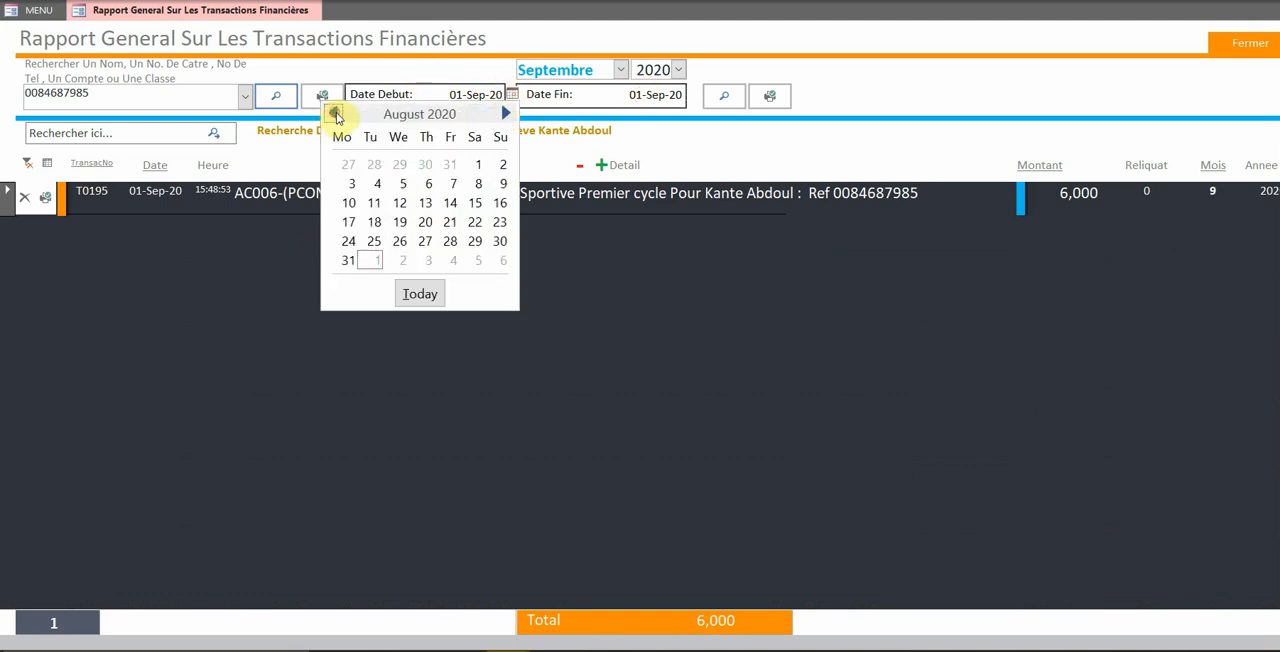
pyautogui.click(475, 164)
pyautogui.click(275, 98)
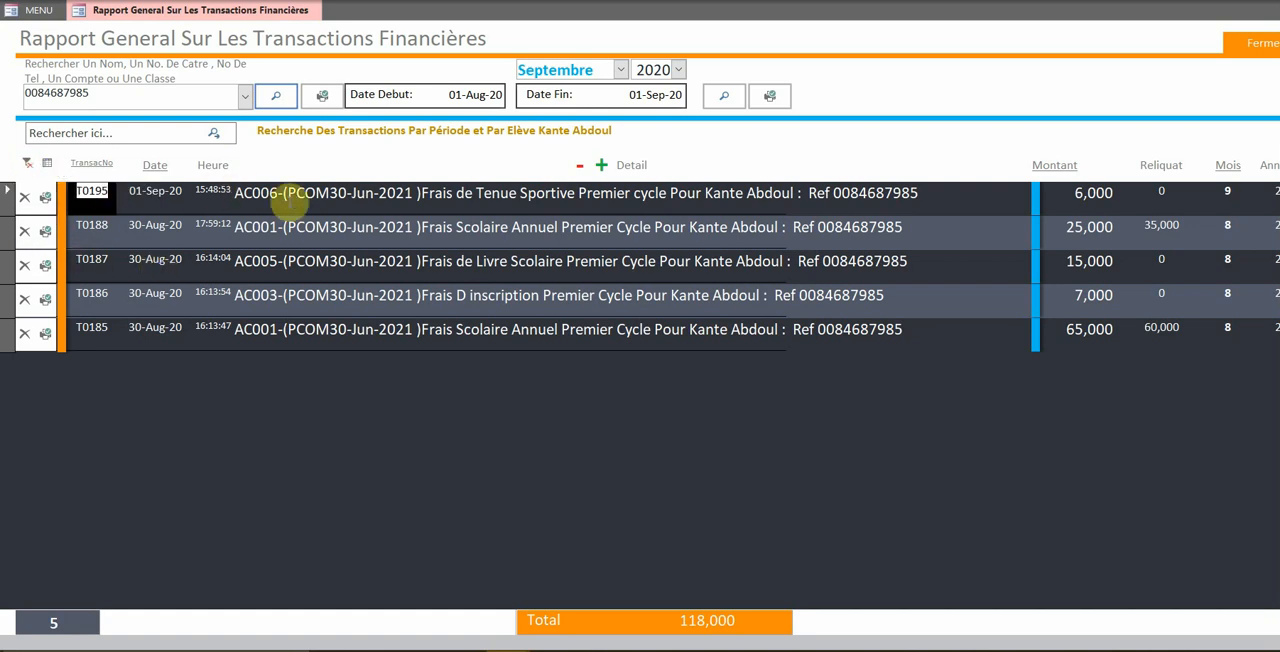
# Search the transactions by period only, filtering first to the orange-highlighted entries and then to the remaining ones
pyautogui.click(727, 96)
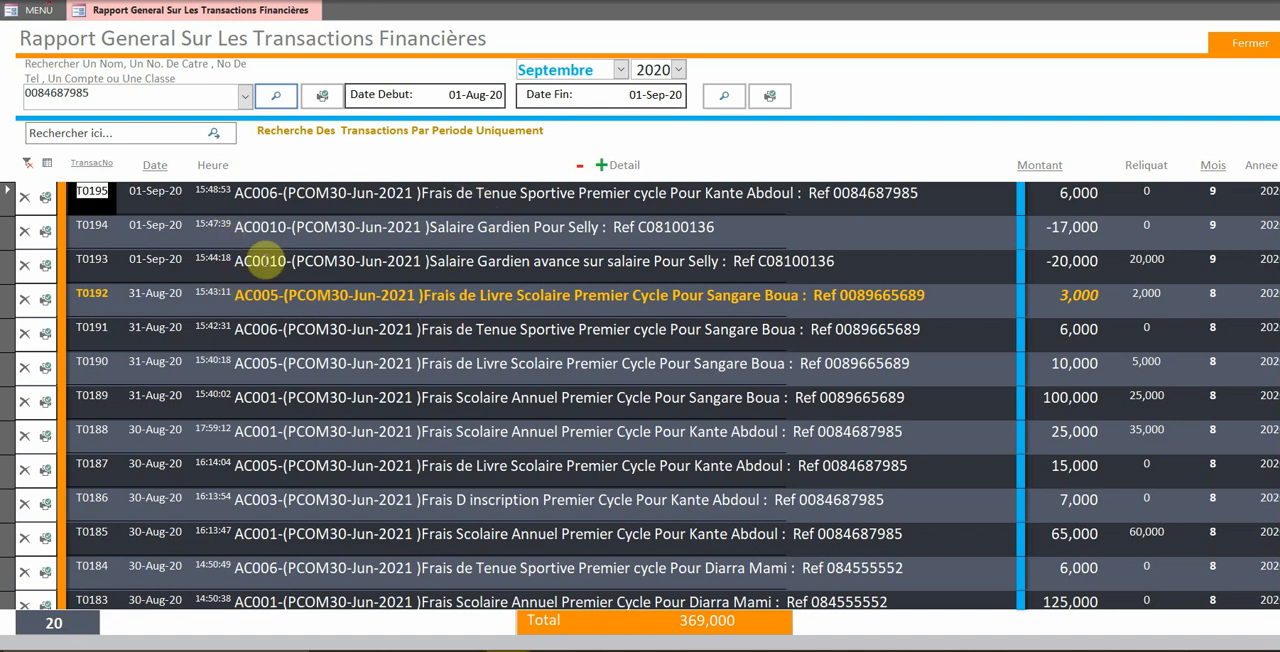
pyautogui.click(28, 165)
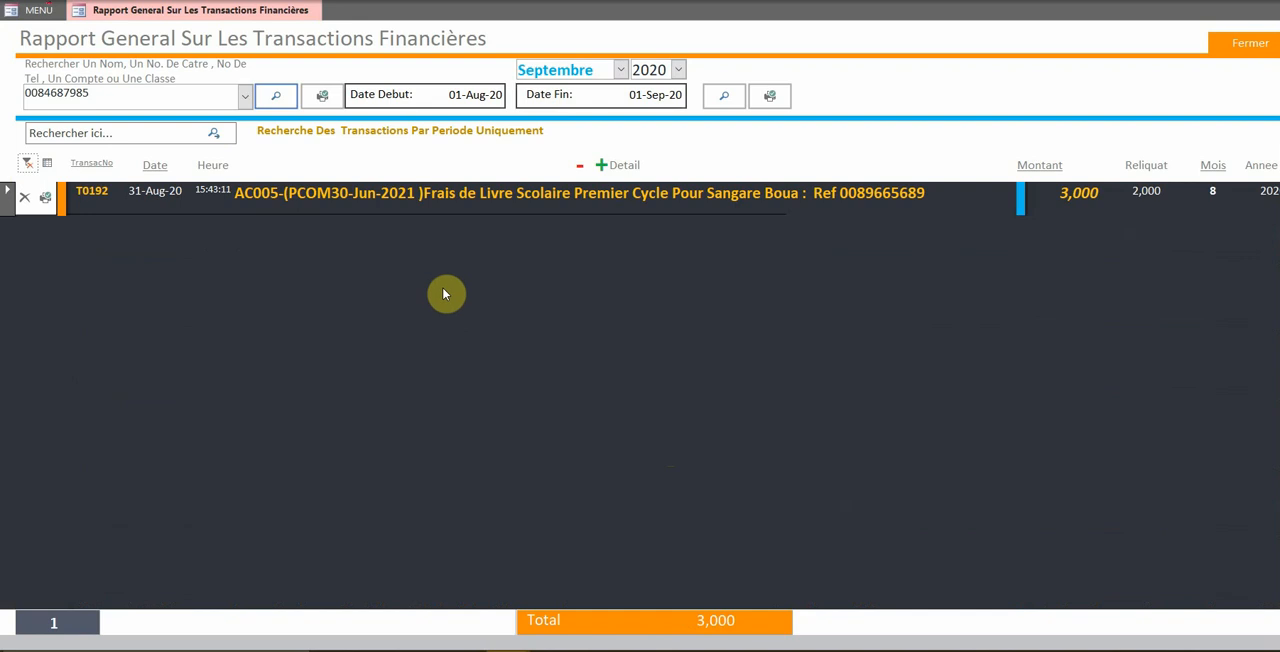
pyautogui.click(47, 165)
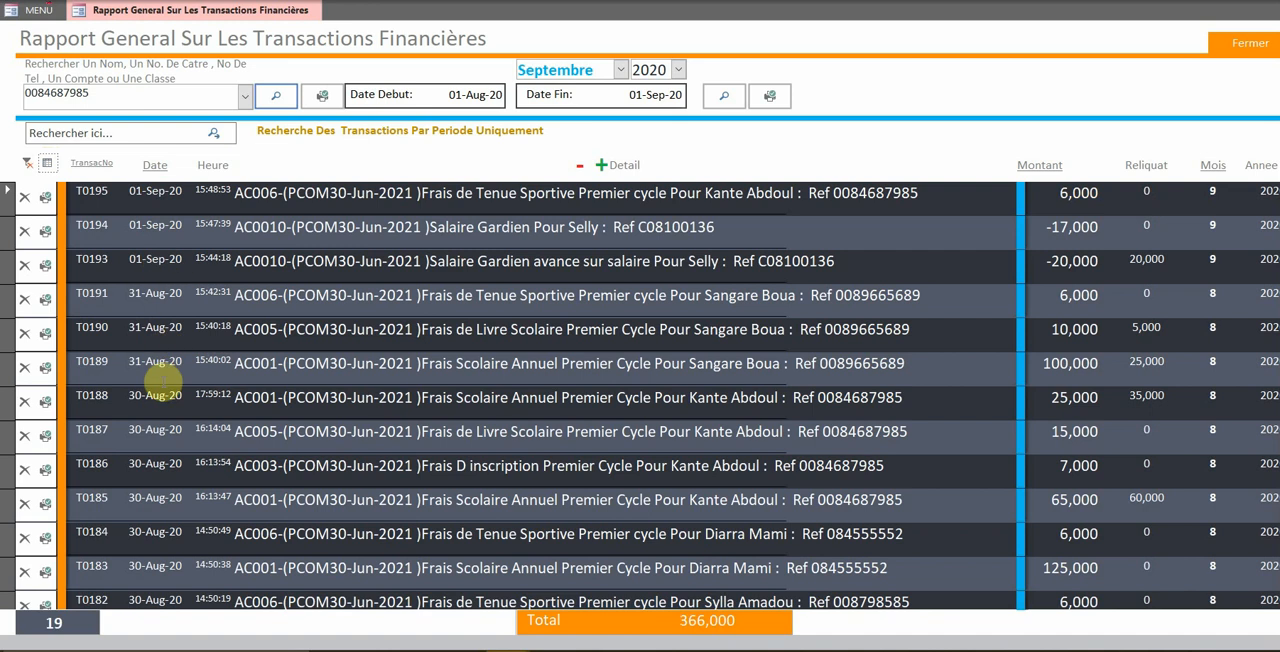
# Sort the report's transactions by date in both orders, by transaction number, by amount, and by month in both orders
pyautogui.click(154, 170)
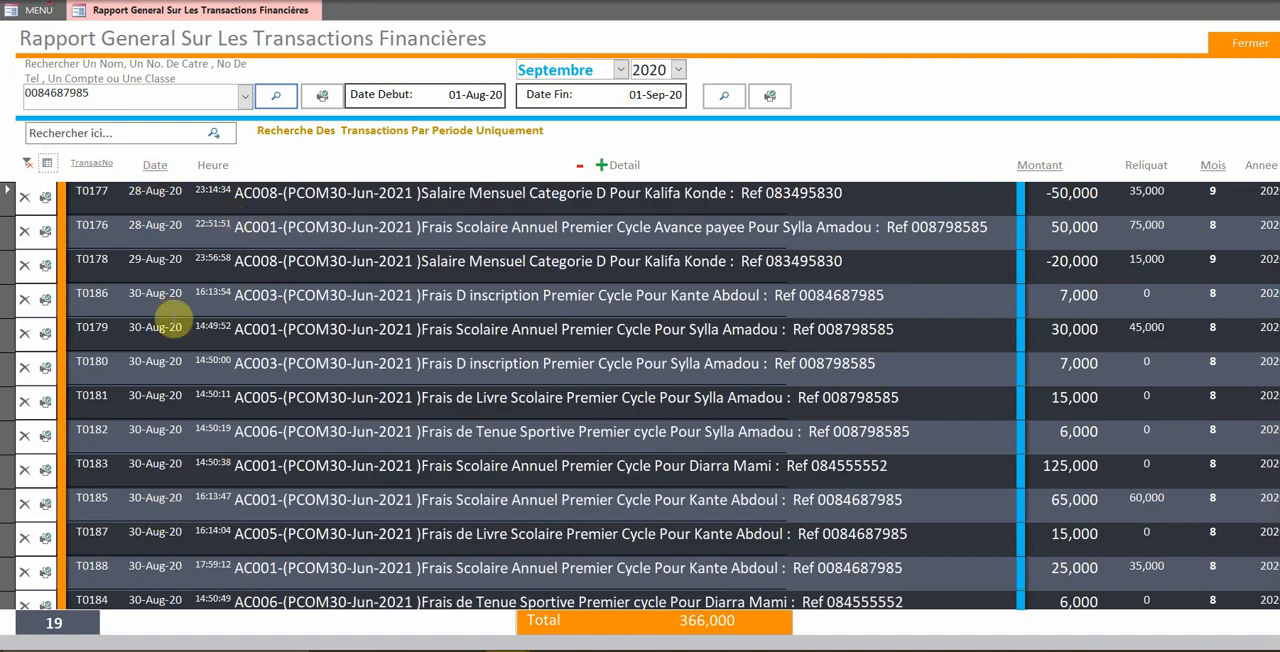
pyautogui.click(155, 170)
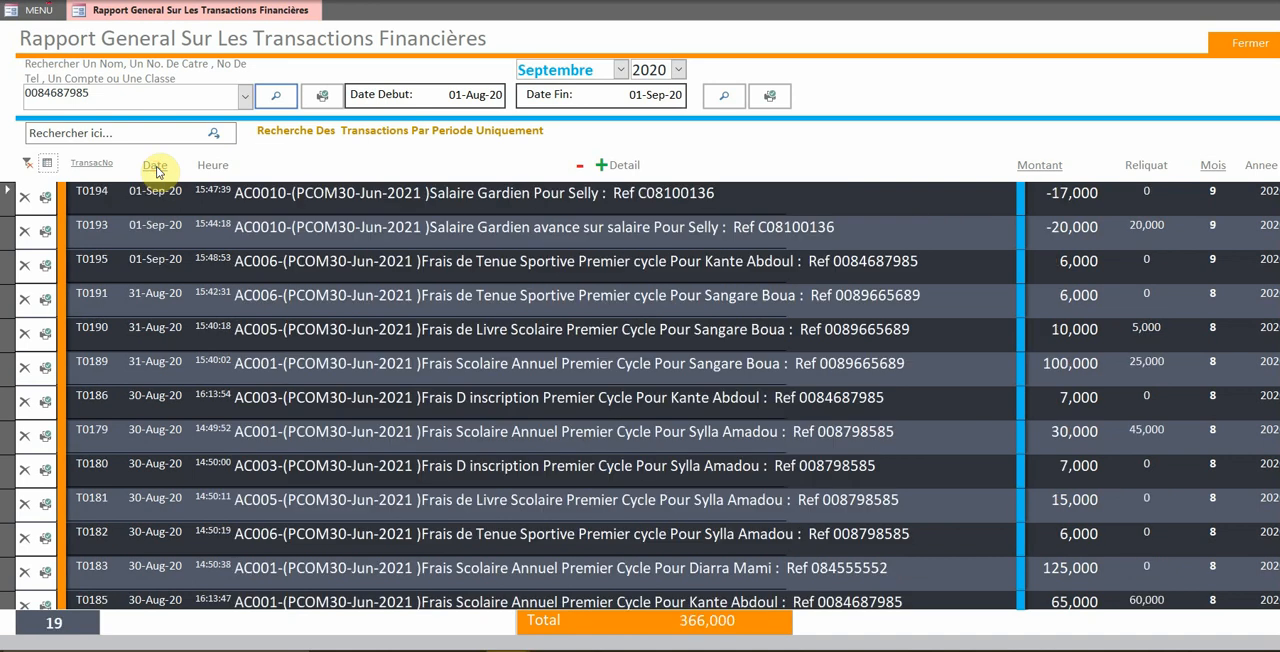
pyautogui.click(95, 164)
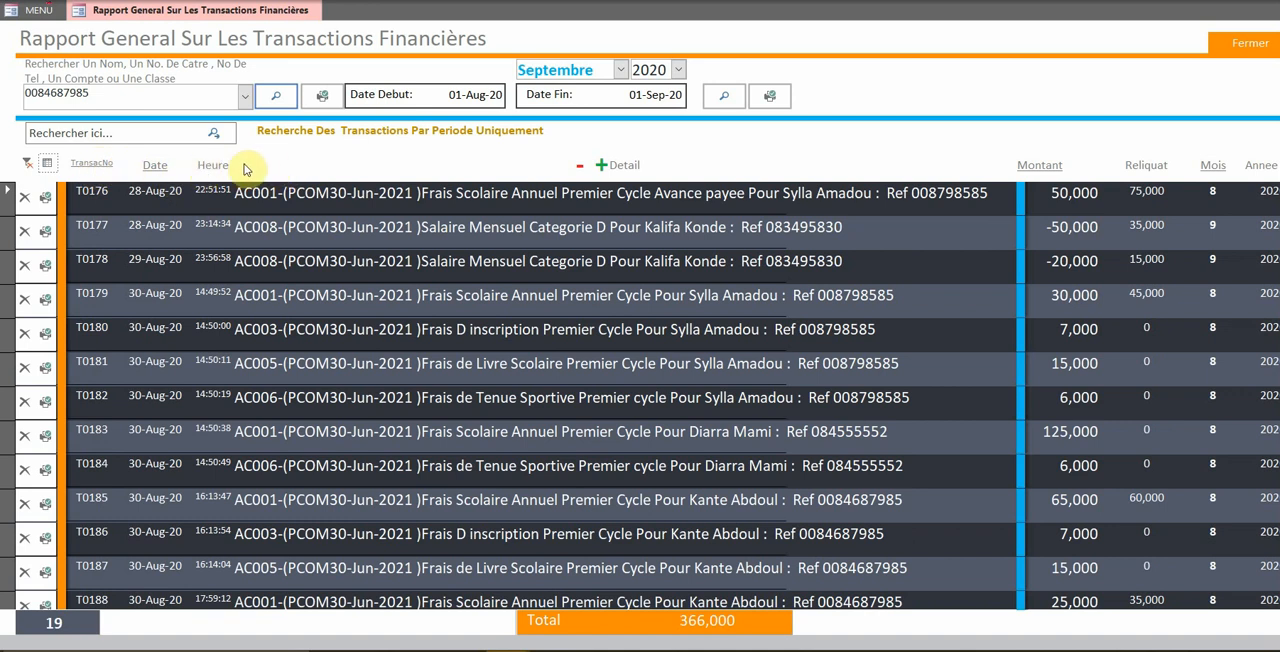
pyautogui.click(1045, 173)
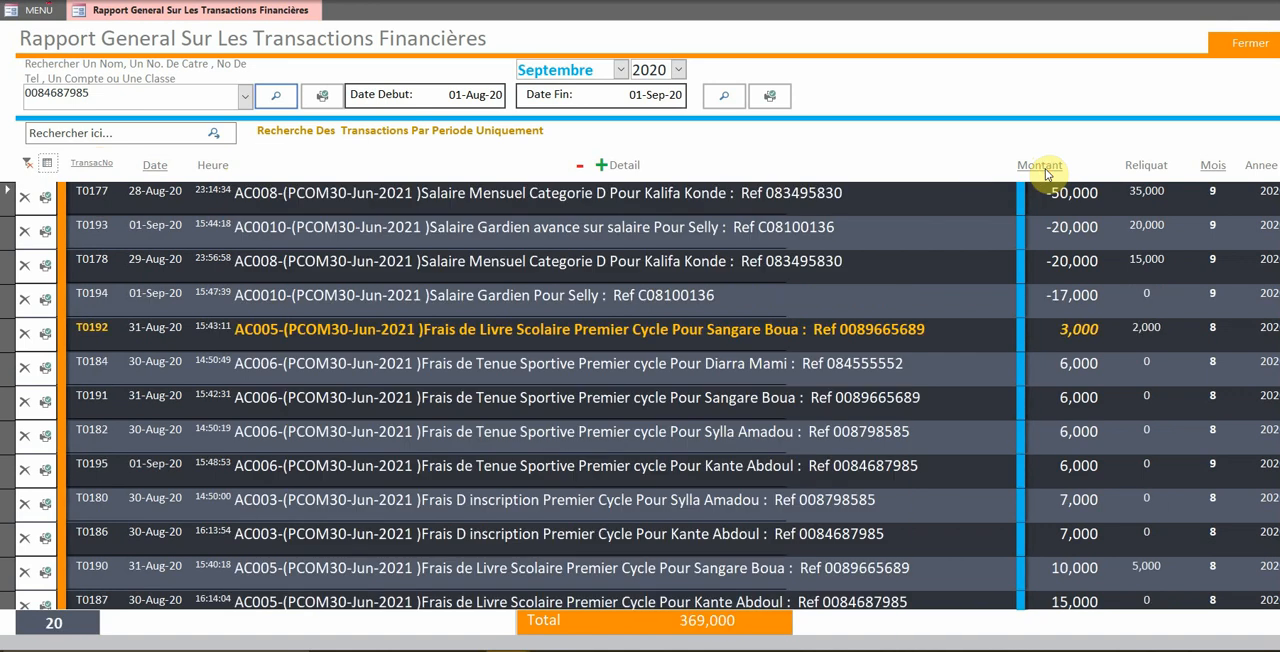
pyautogui.click(1218, 172)
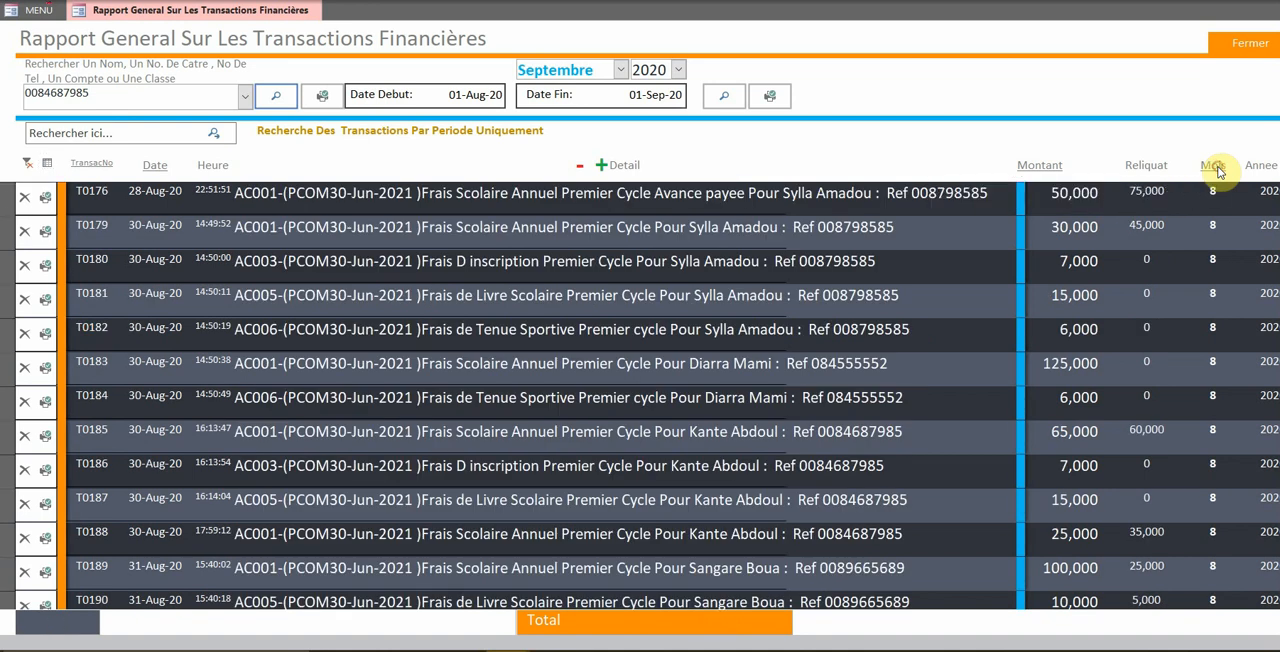
pyautogui.click(1218, 172)
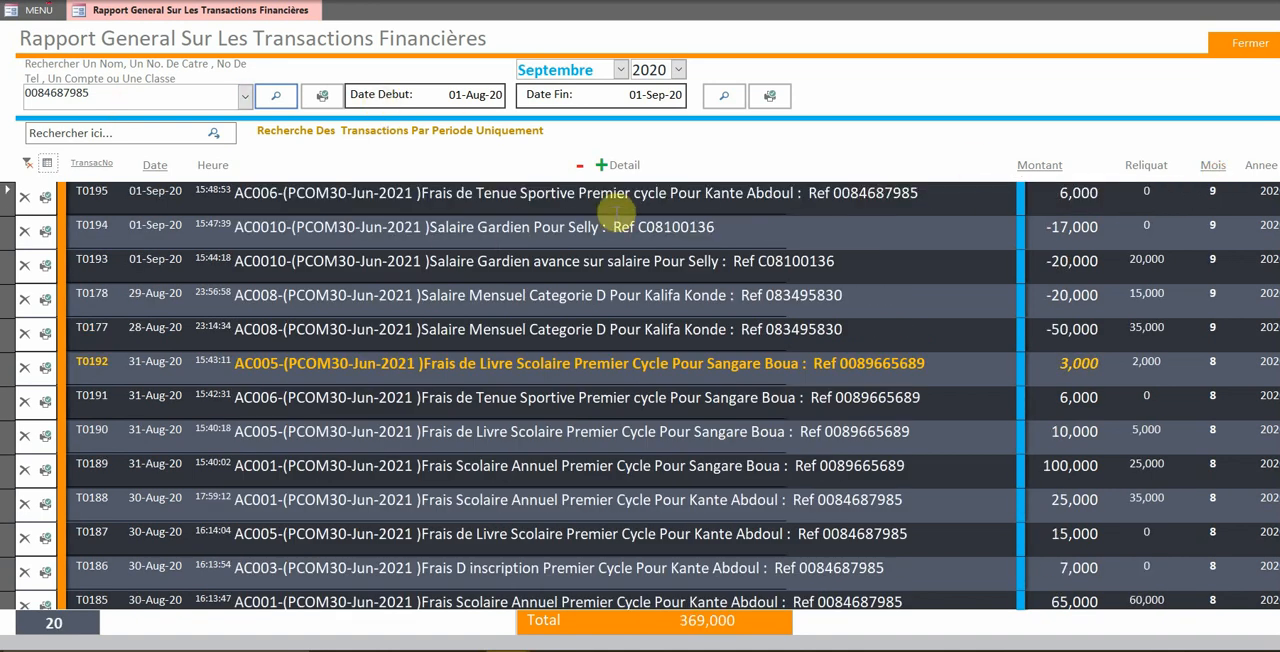
# Search the general report's listed transactions by a contact's surname, and close the report
pyautogui.click(677, 70)
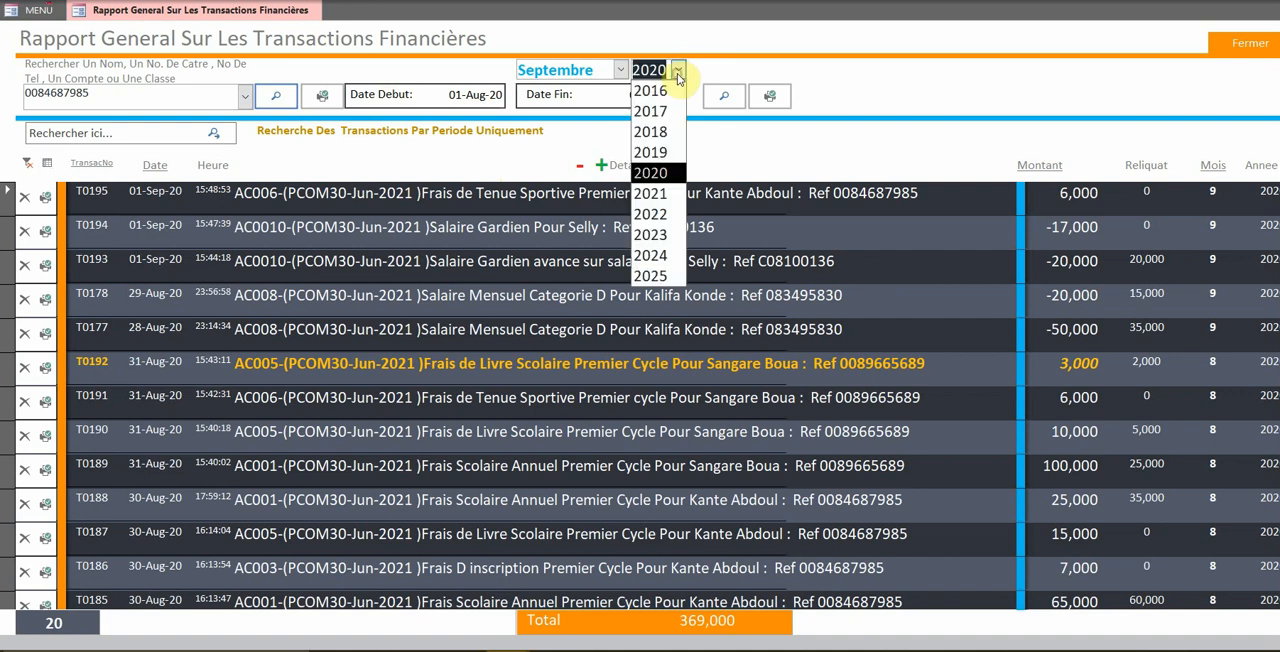
pyautogui.click(677, 73)
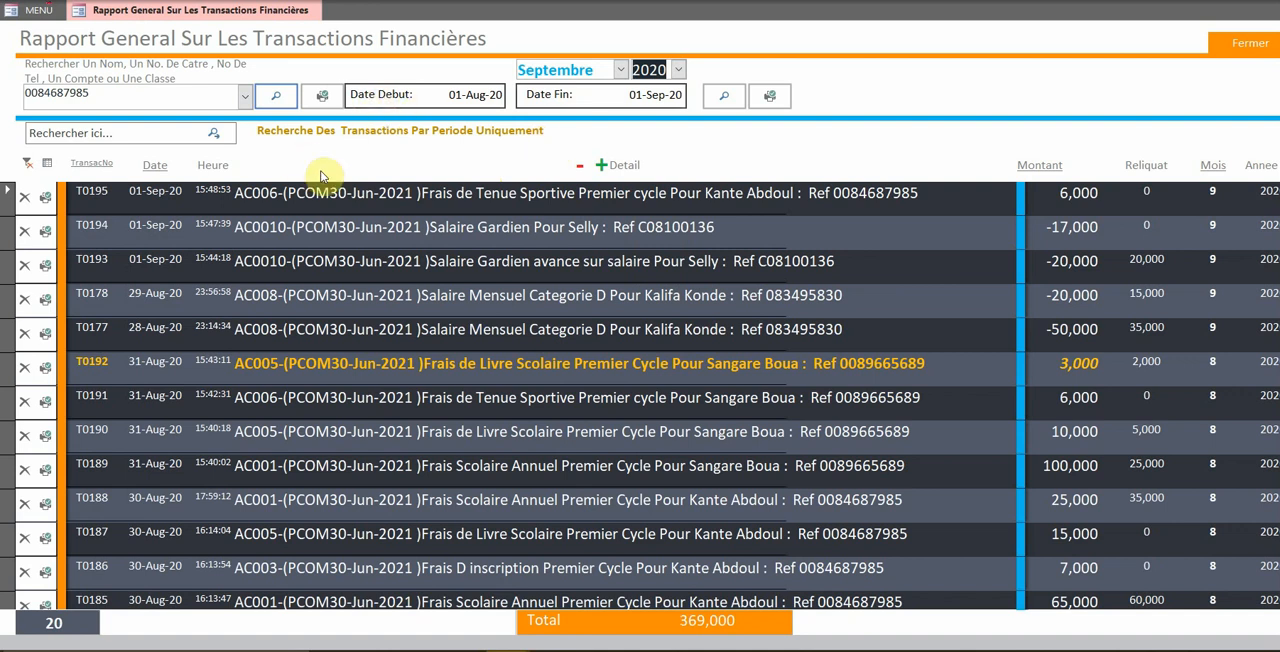
pyautogui.click(120, 134)
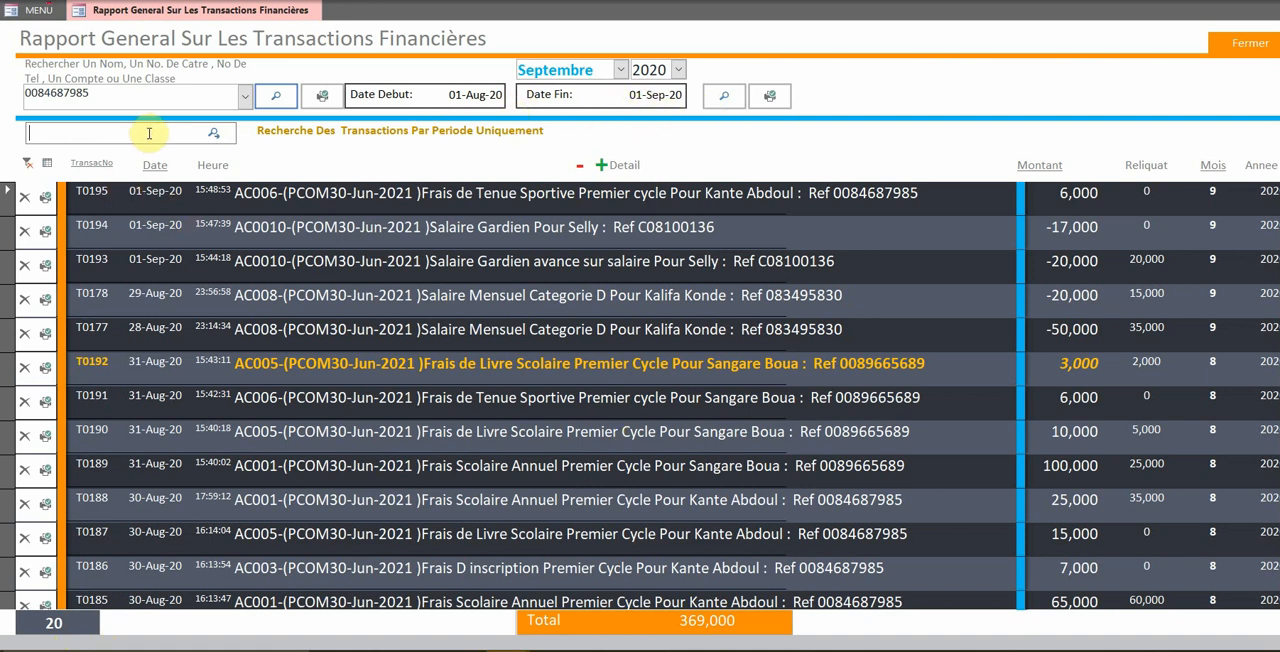
pyautogui.write('konde')
pyautogui.press('Return')
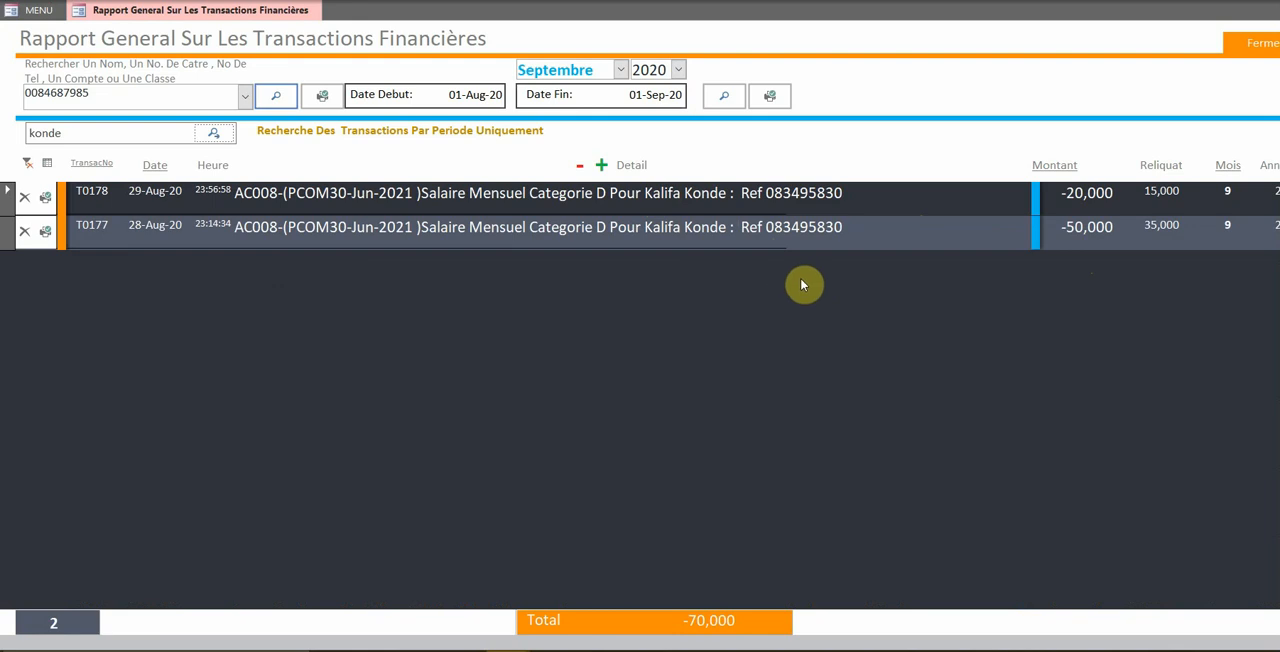
pyautogui.click(1257, 43)
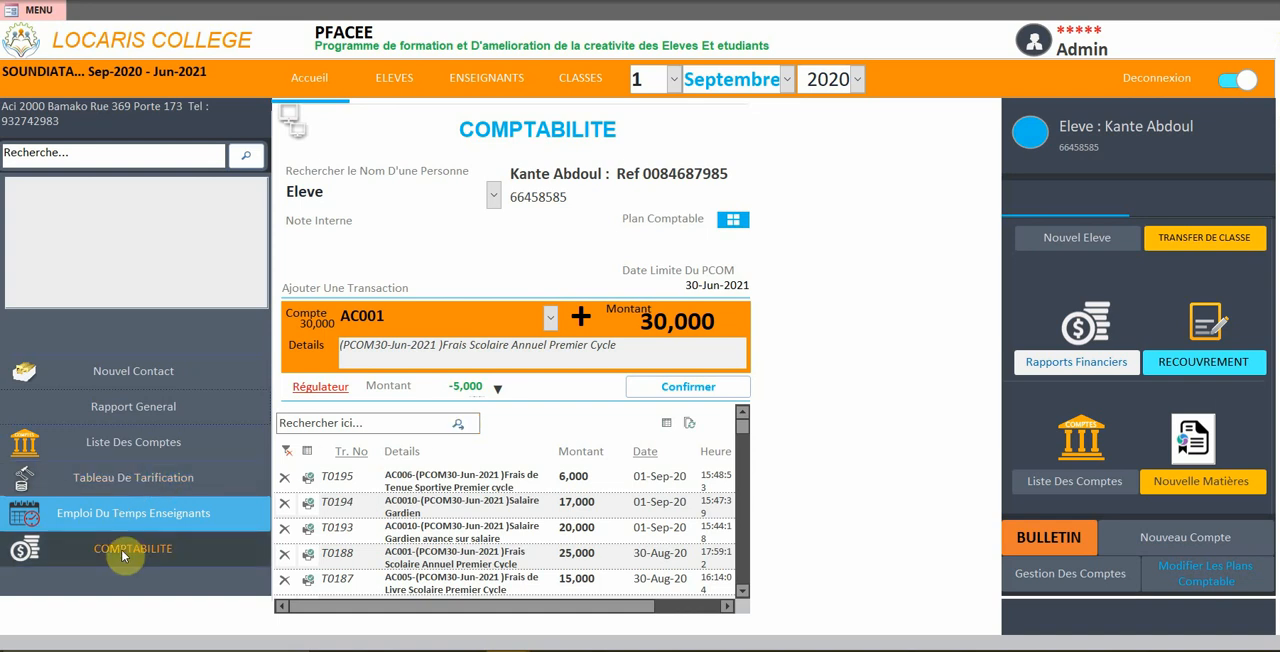
# Open the account lists and examine the print preview of the monthly accounts at a larger zoom, then close it
pyautogui.click(115, 449)
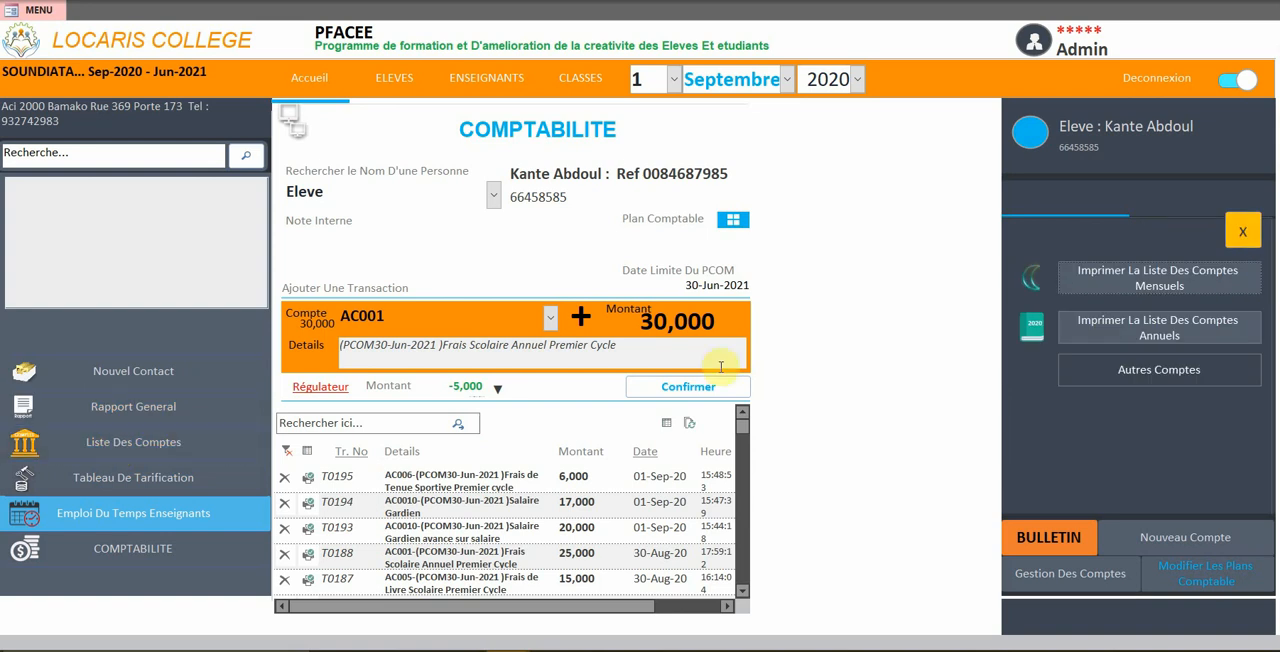
pyautogui.click(1094, 290)
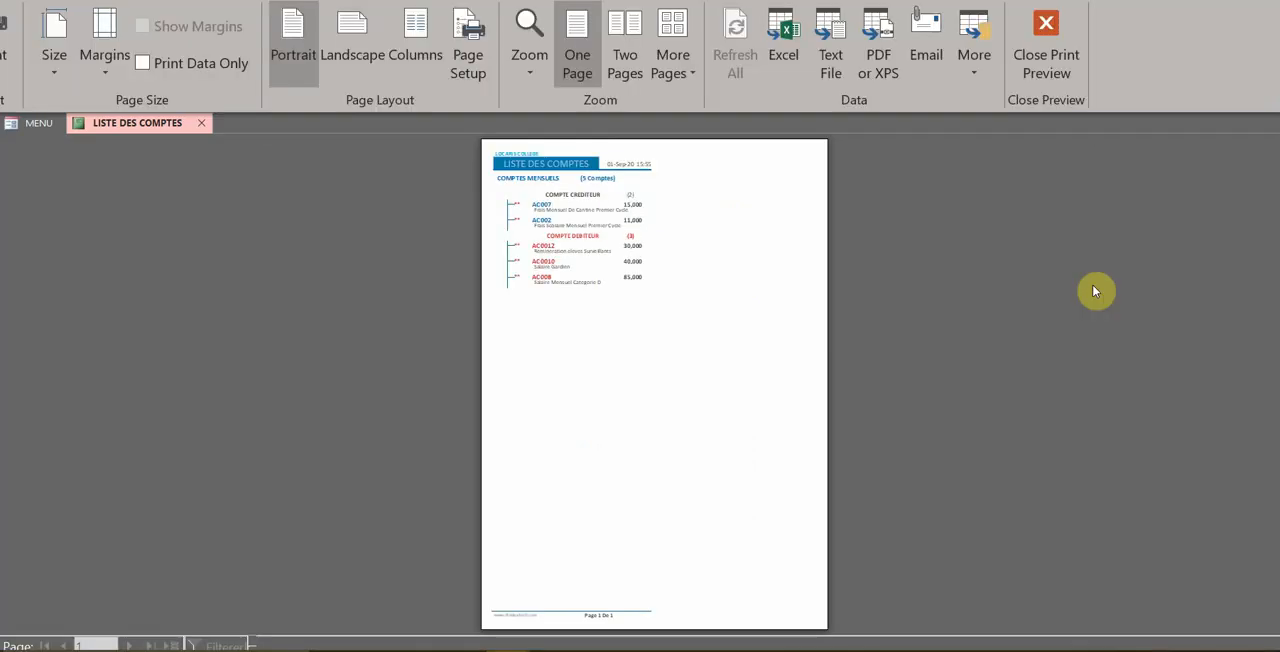
pyautogui.click(643, 183)
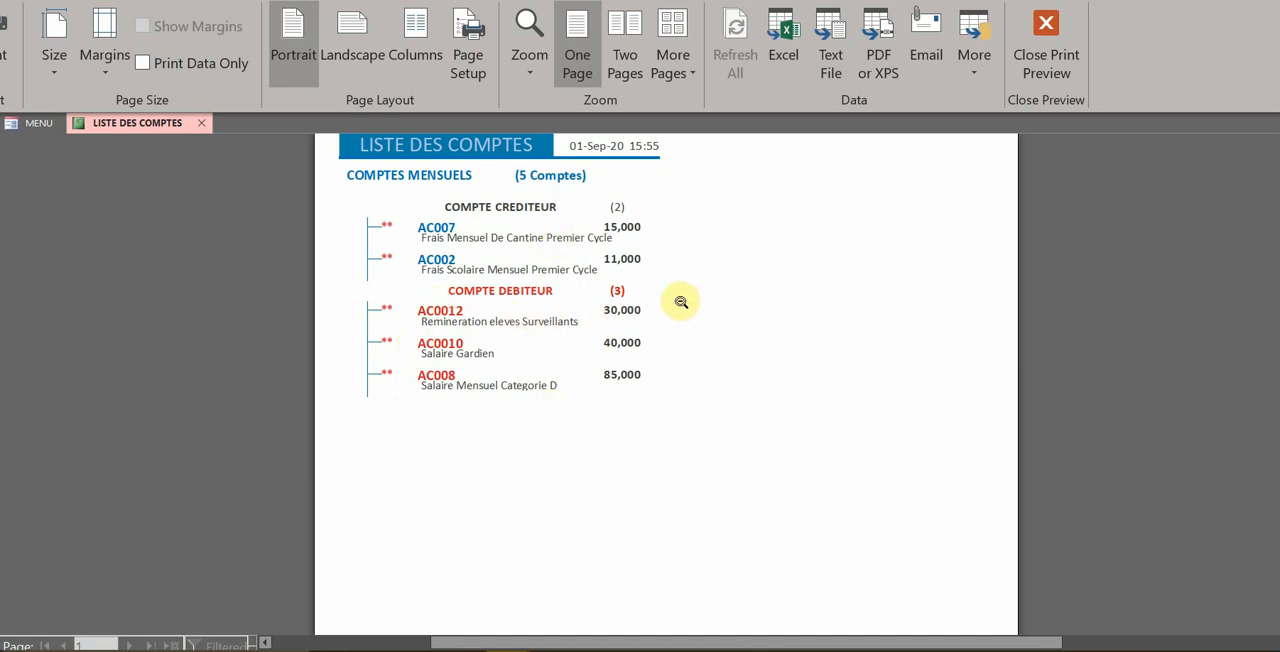
pyautogui.click(1046, 25)
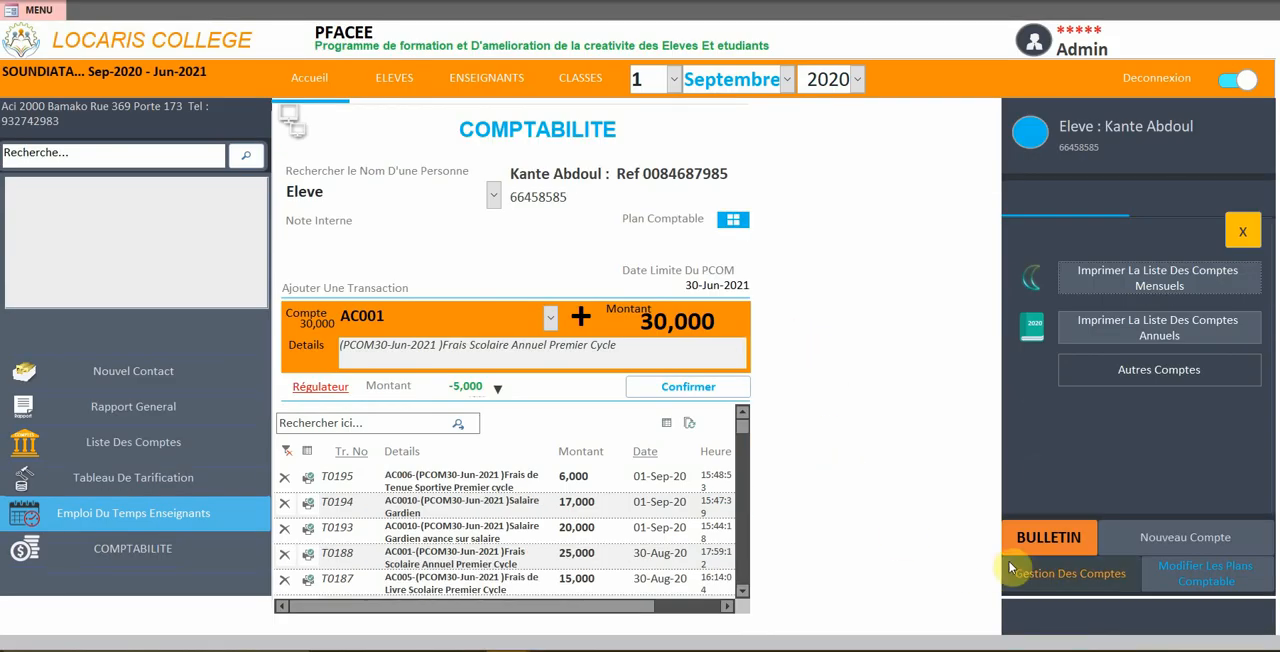
# In parent account management, select Compte Appro Annuel and preview the printable list of its linked accounts
pyautogui.click(1051, 580)
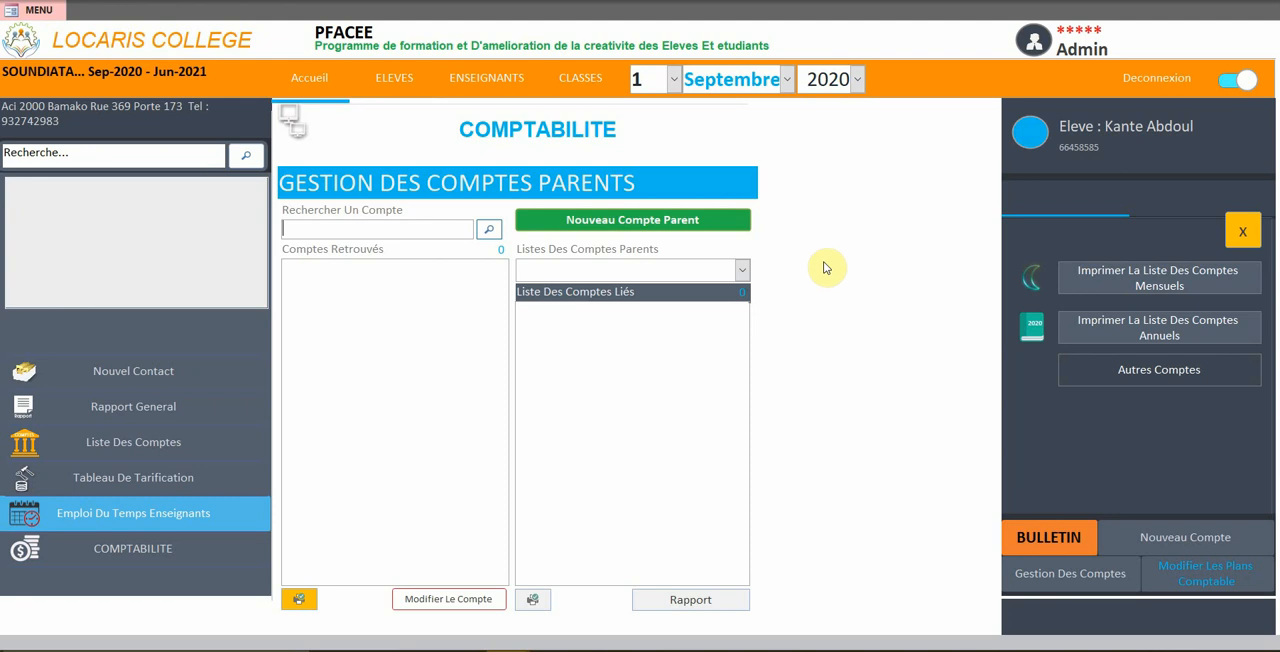
pyautogui.click(741, 271)
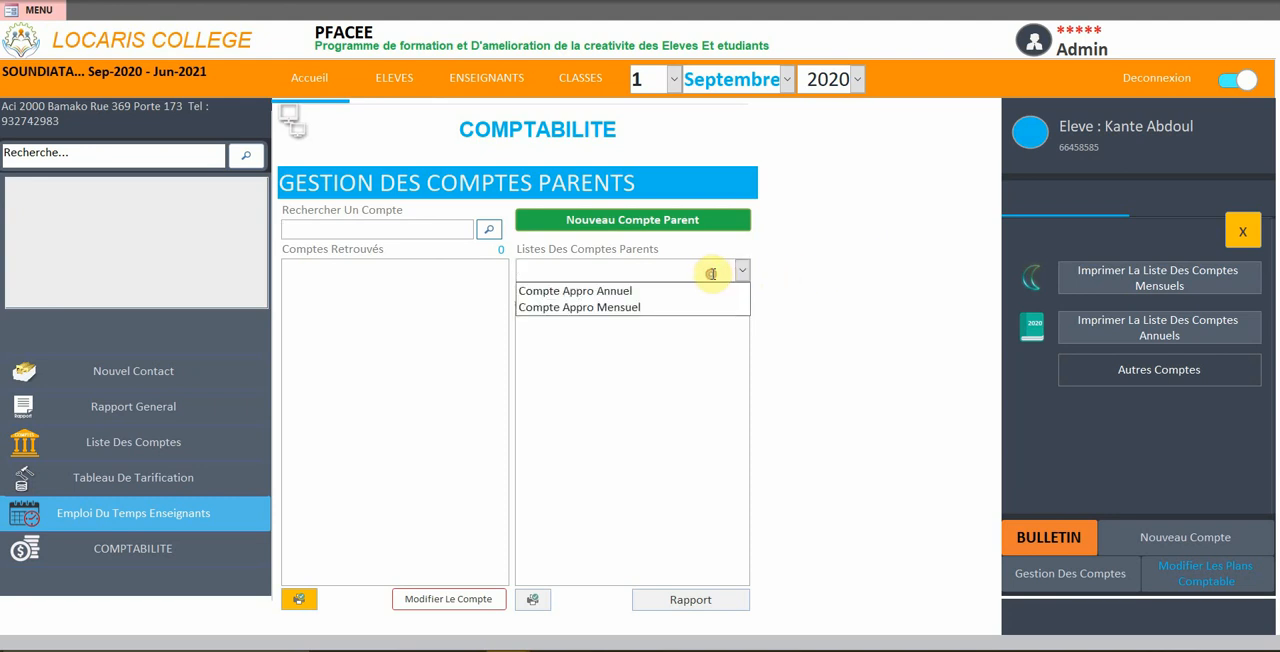
pyautogui.click(658, 291)
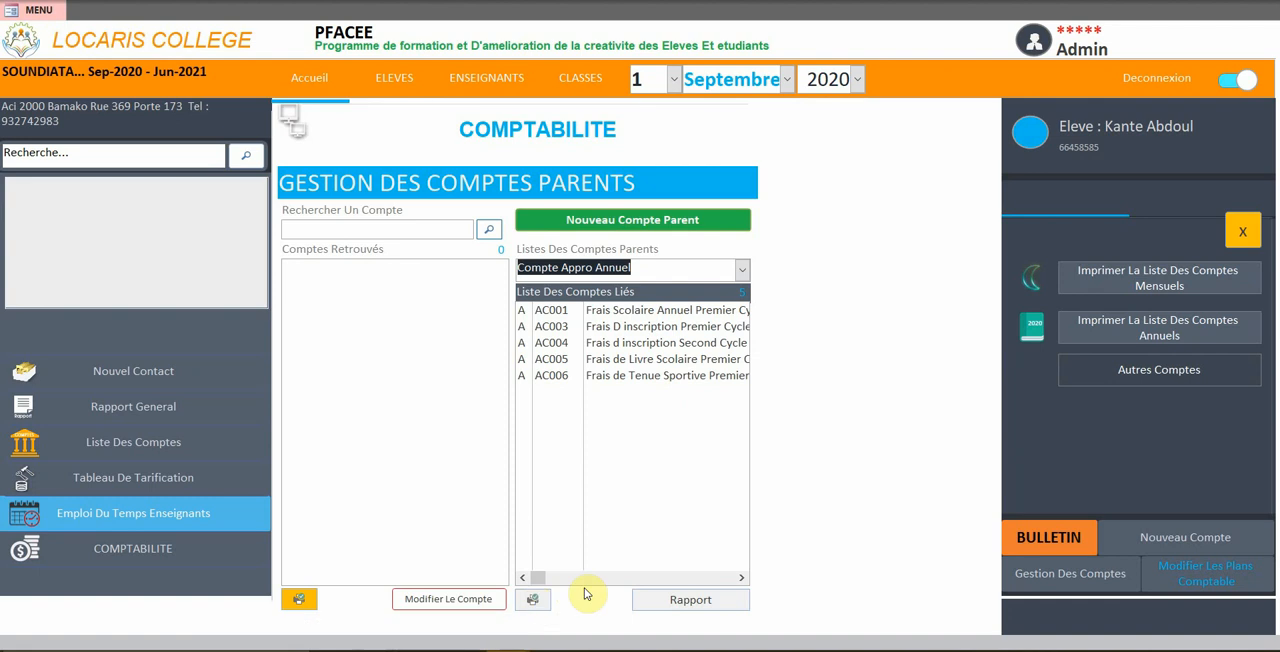
pyautogui.click(534, 601)
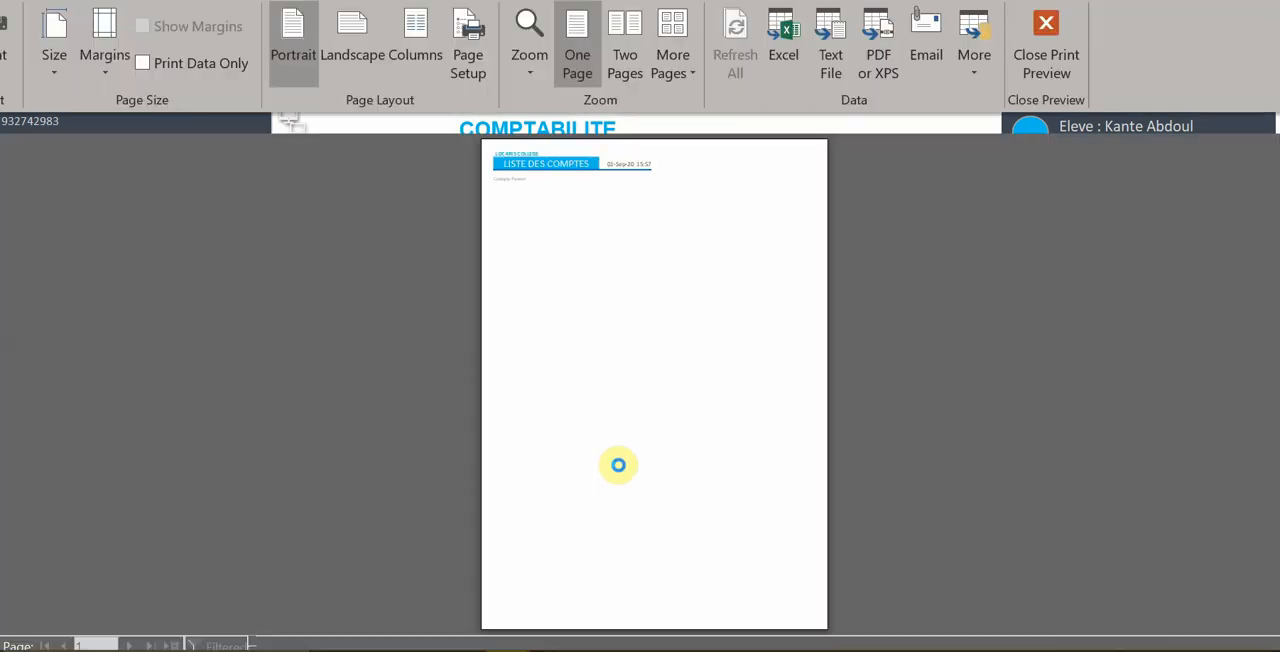
pyautogui.click(1060, 40)
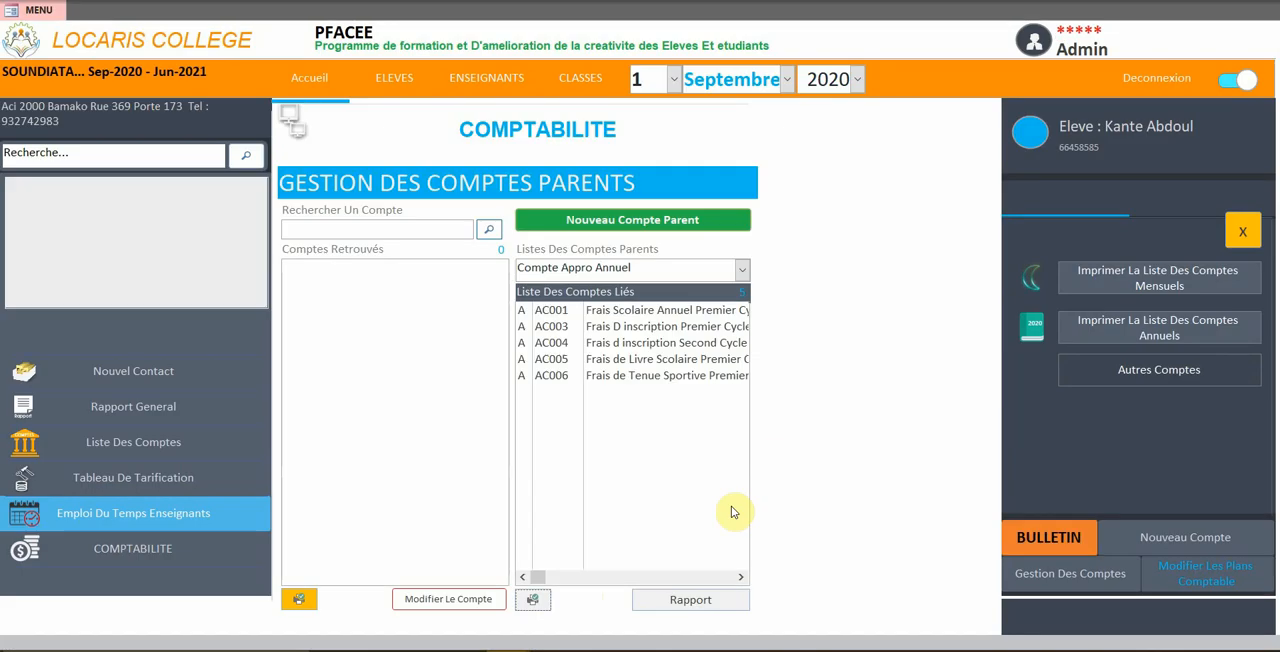
# Preview the Compte Appro Annuel report for Septembre 2020, then set the working month to Août and preview it again
pyautogui.click(662, 600)
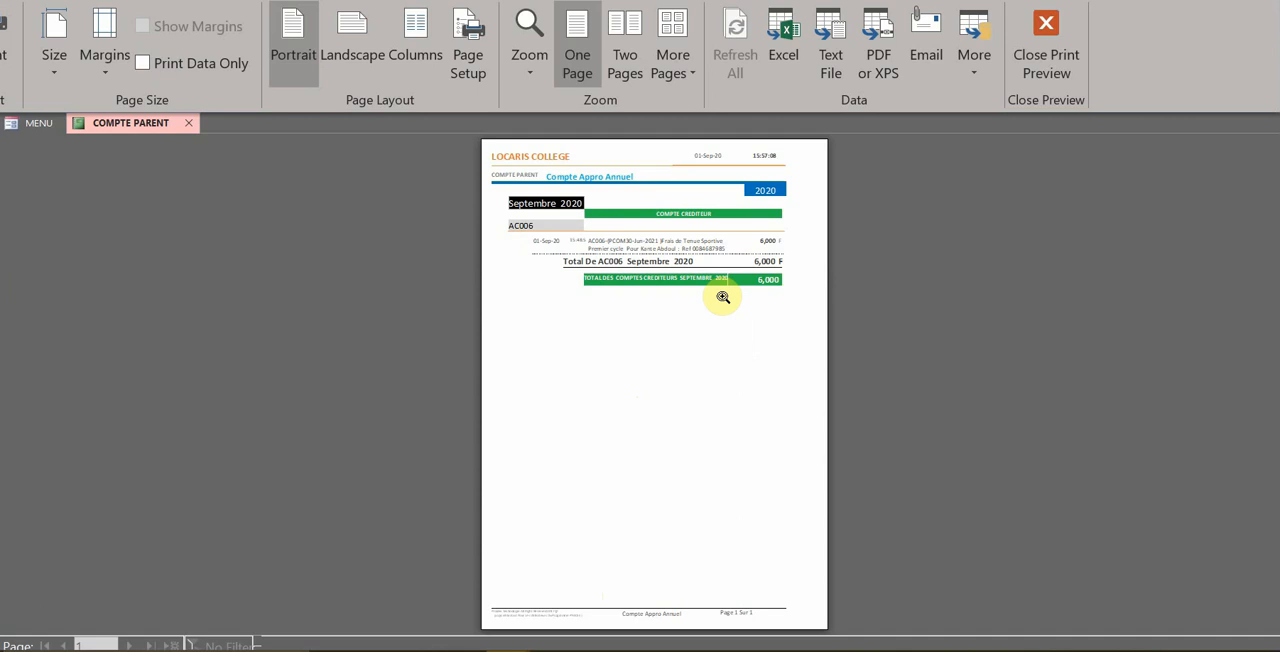
pyautogui.click(1048, 40)
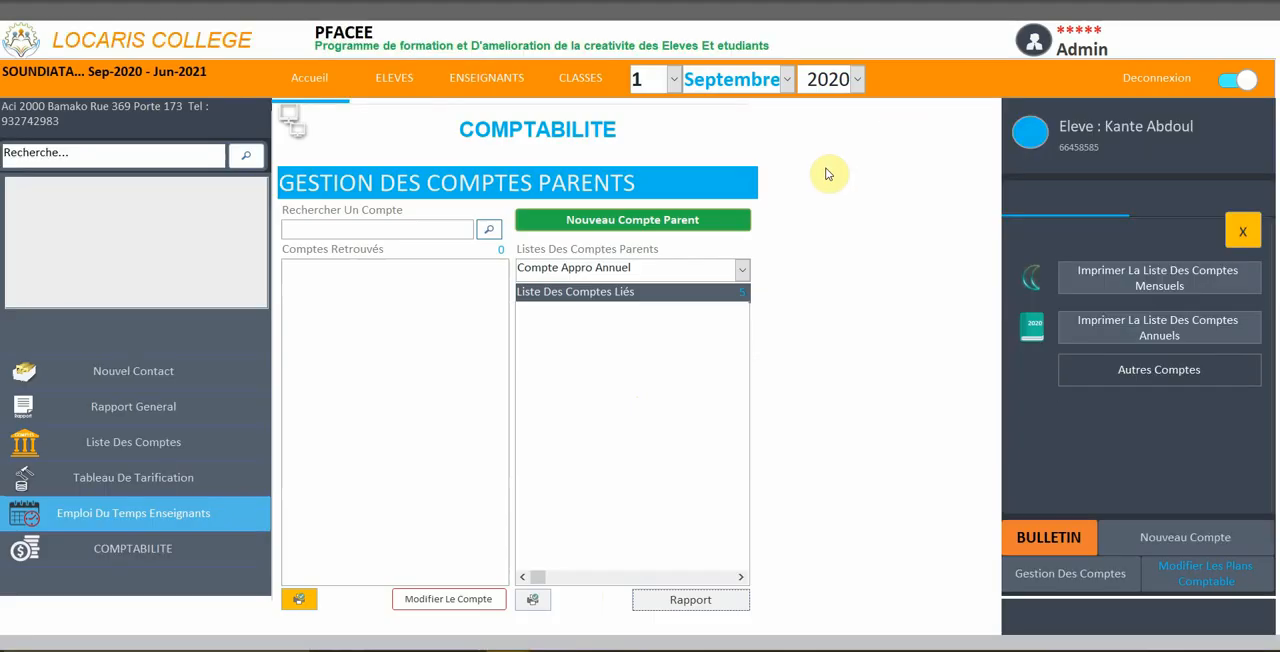
pyautogui.click(784, 80)
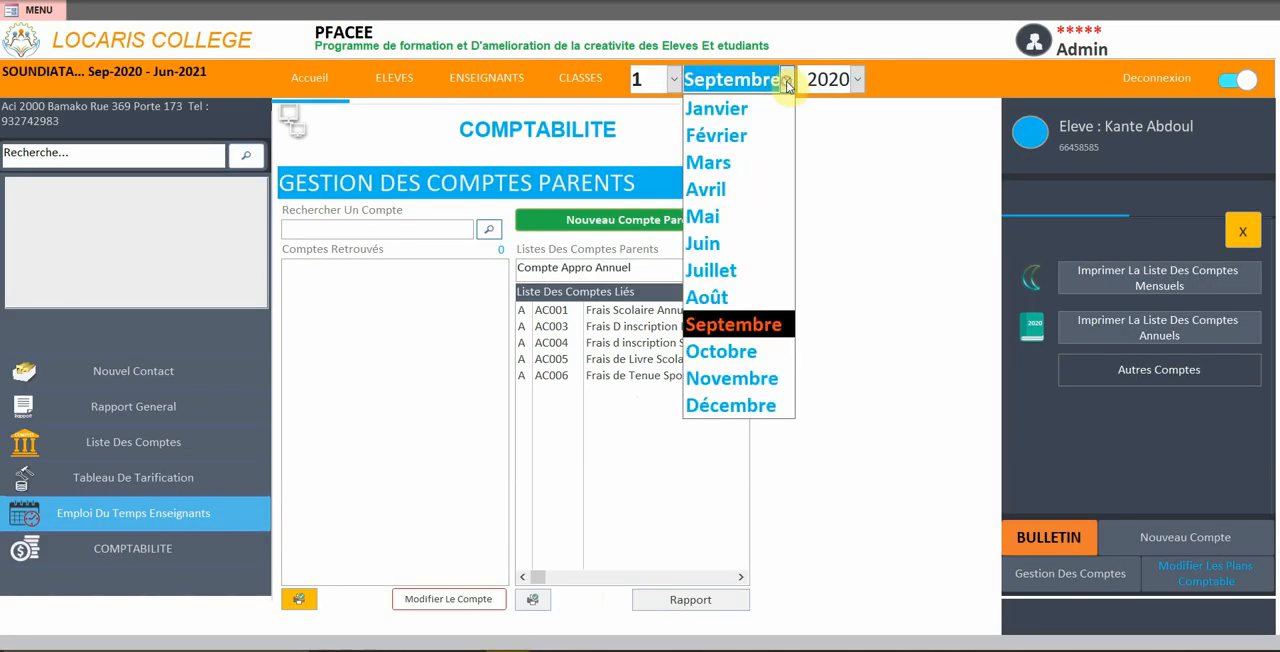
pyautogui.click(730, 297)
pyautogui.click(655, 600)
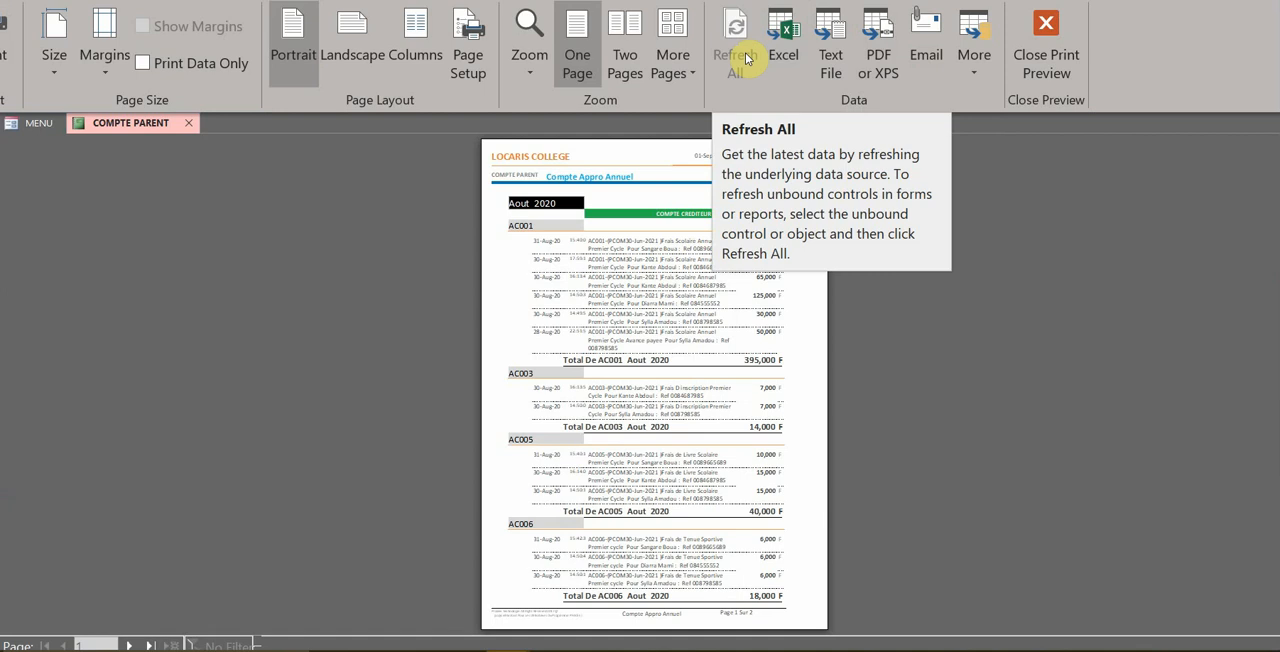
# Examine the parent account report's export options and e-mail output formats without sending it, and close the preview
pyautogui.click(975, 80)
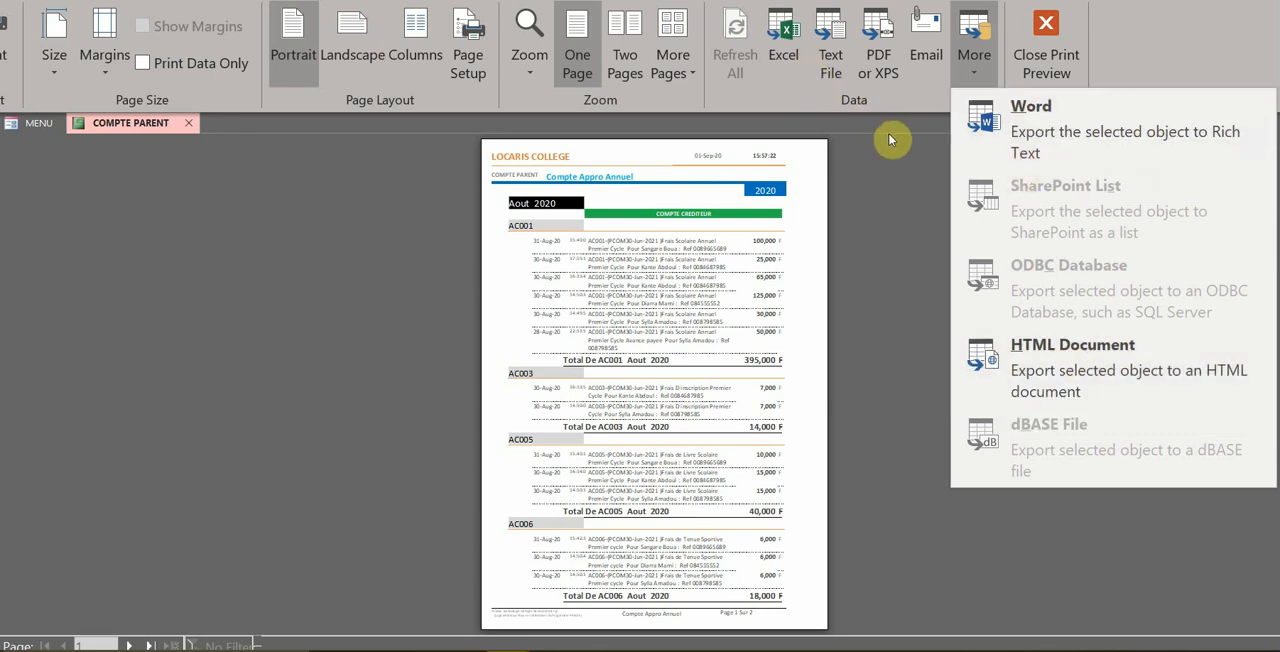
pyautogui.click(903, 78)
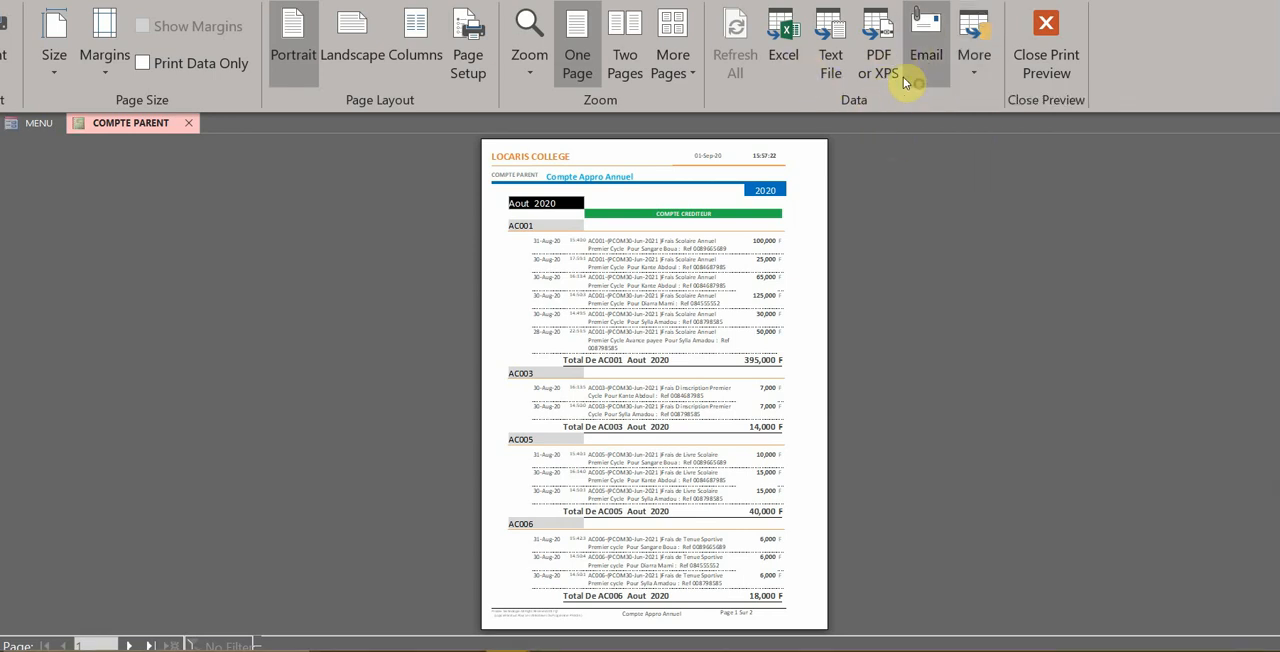
pyautogui.click(903, 77)
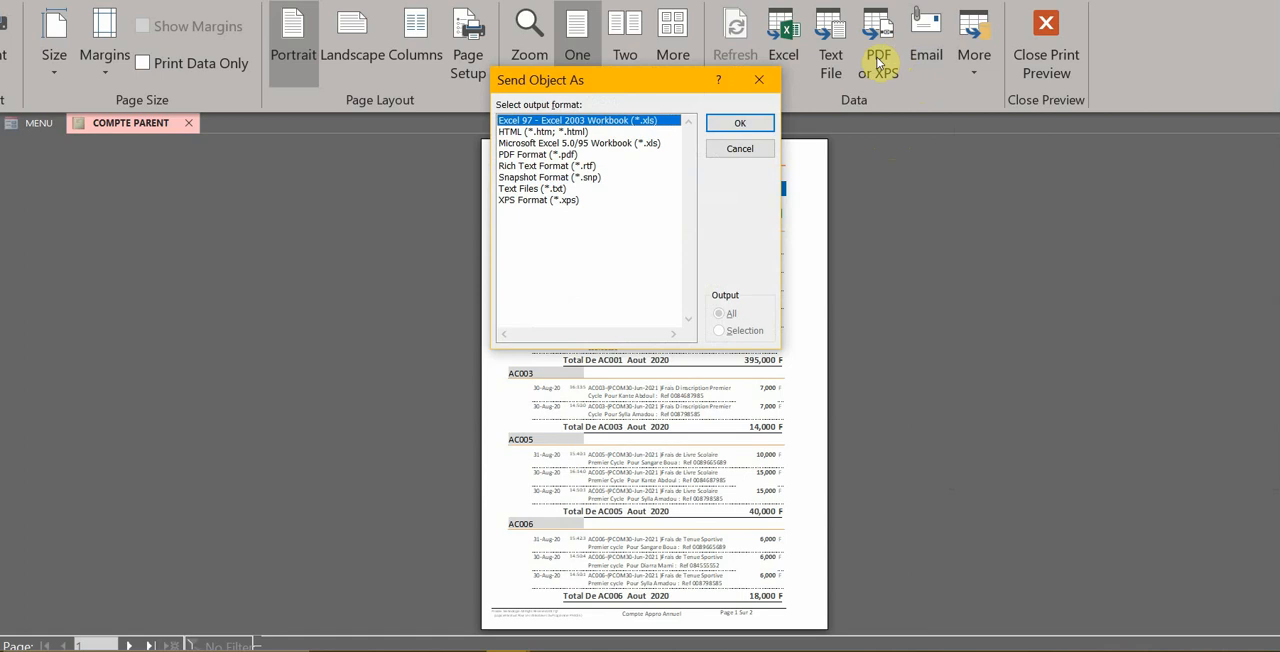
pyautogui.click(740, 148)
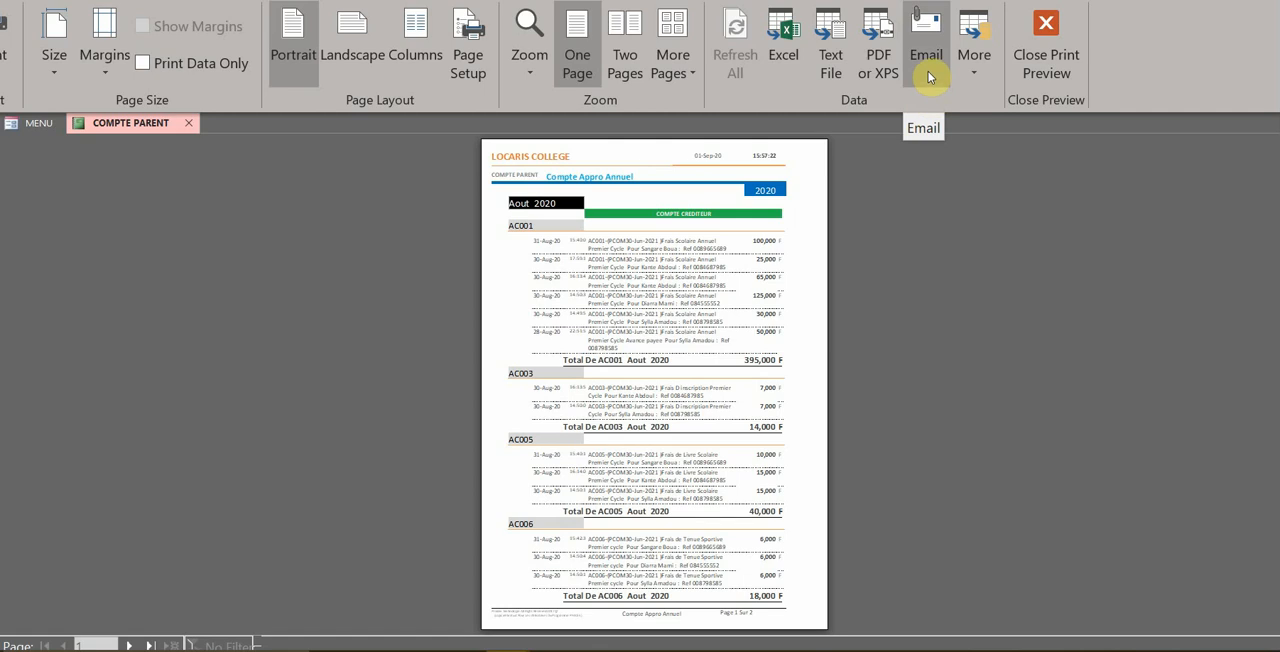
pyautogui.click(1046, 32)
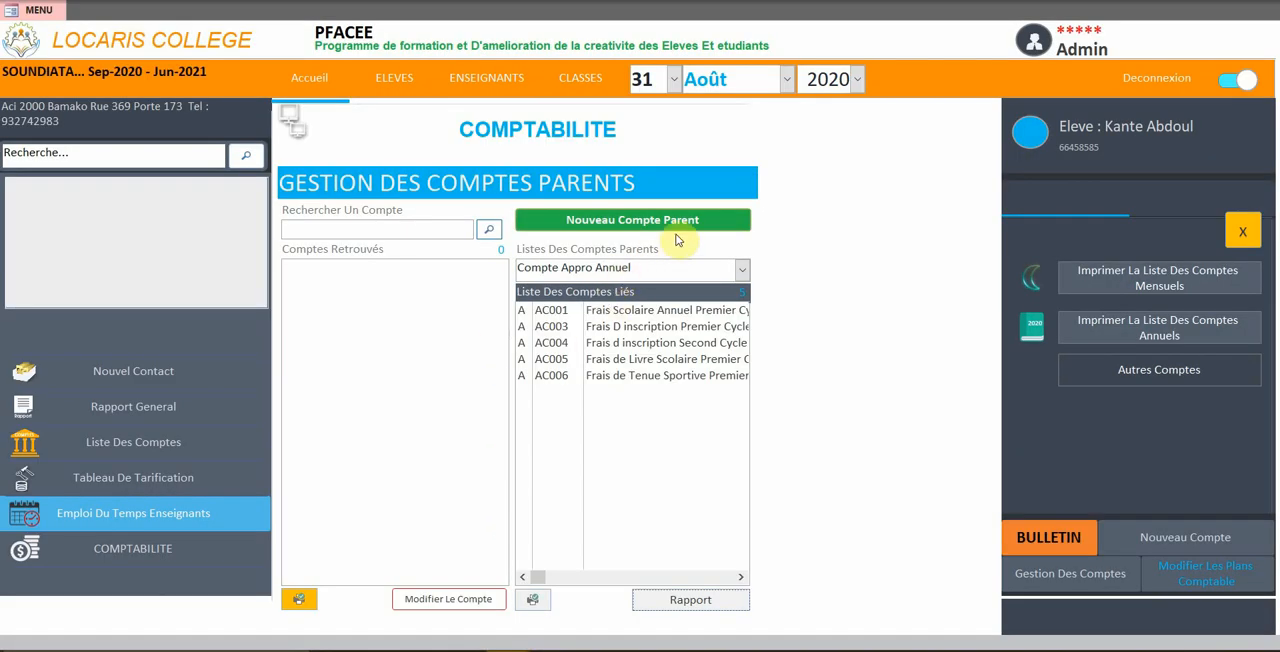
# Open the new parent account form and search the existing accounts for "a"
pyautogui.click(590, 224)
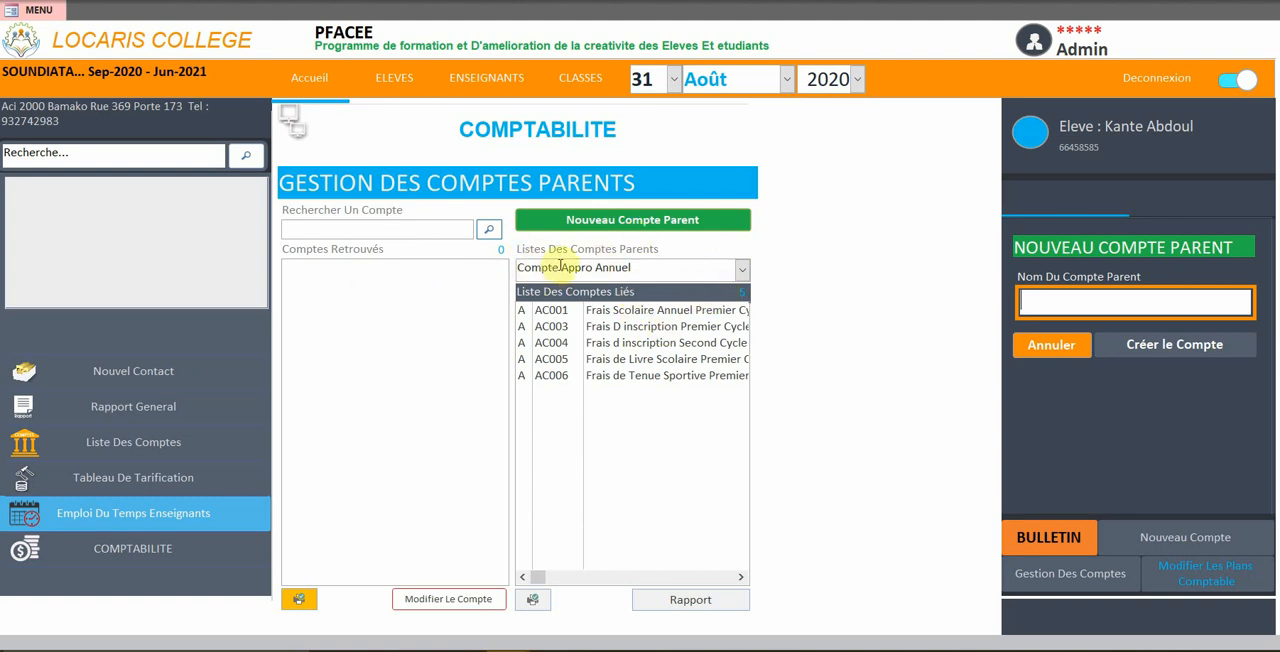
pyautogui.click(340, 276)
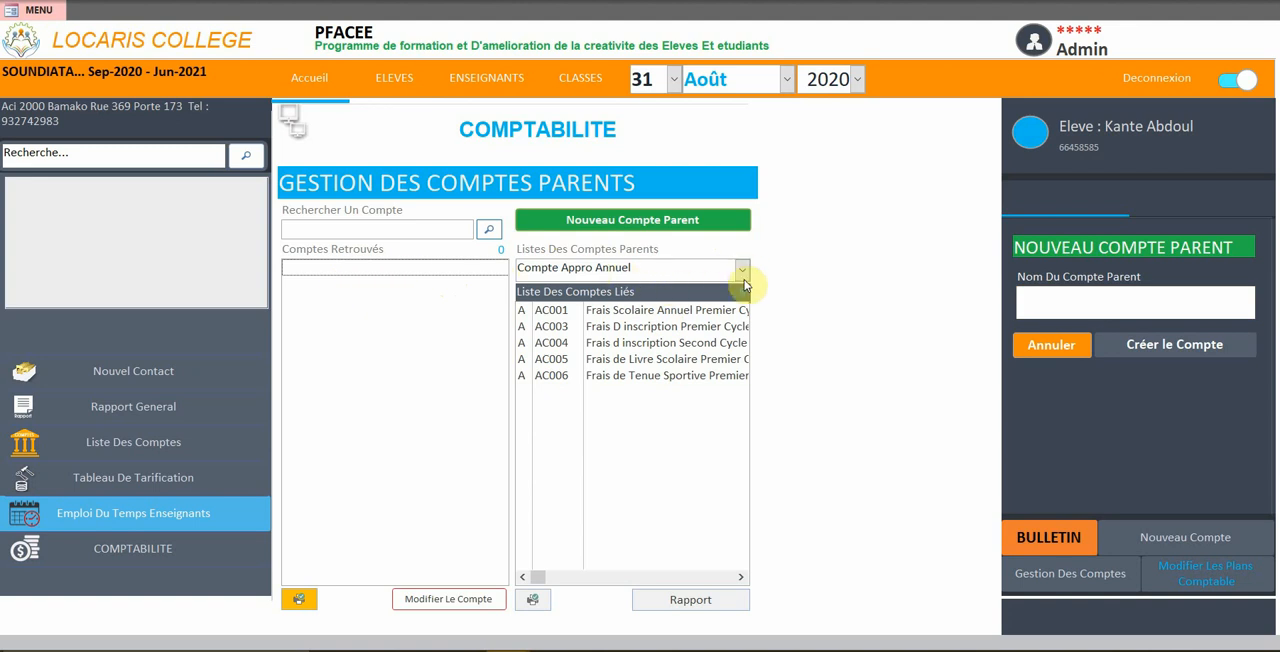
pyautogui.click(426, 229)
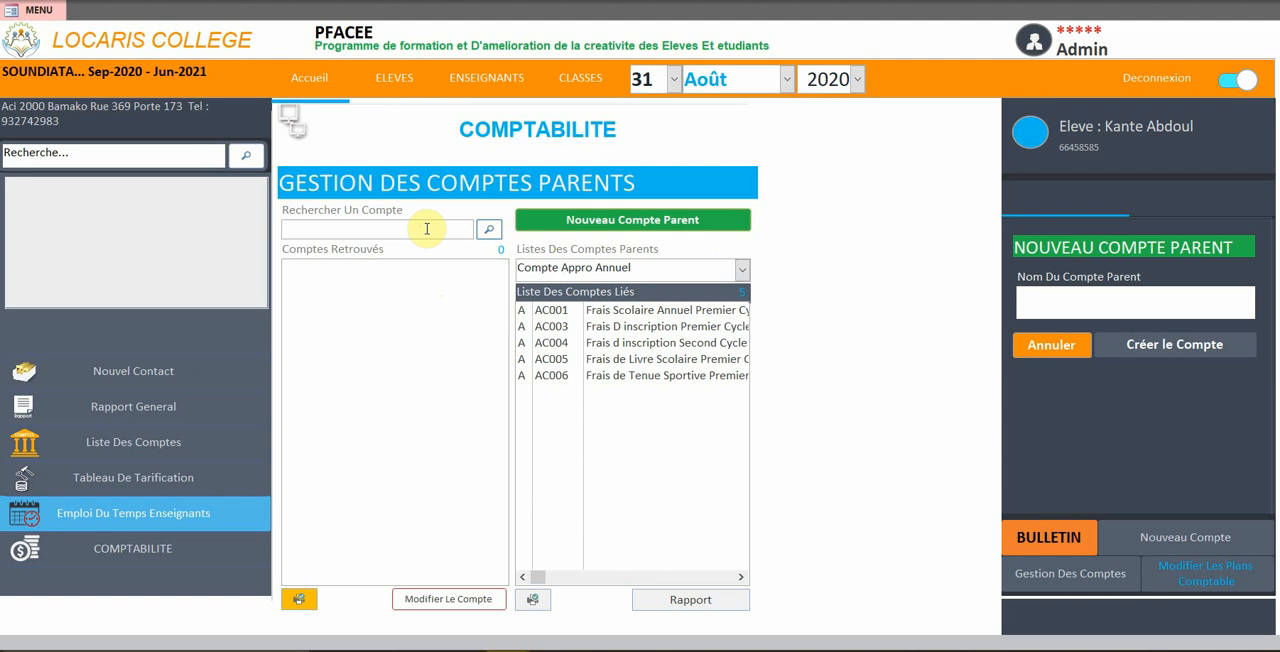
pyautogui.write('a')
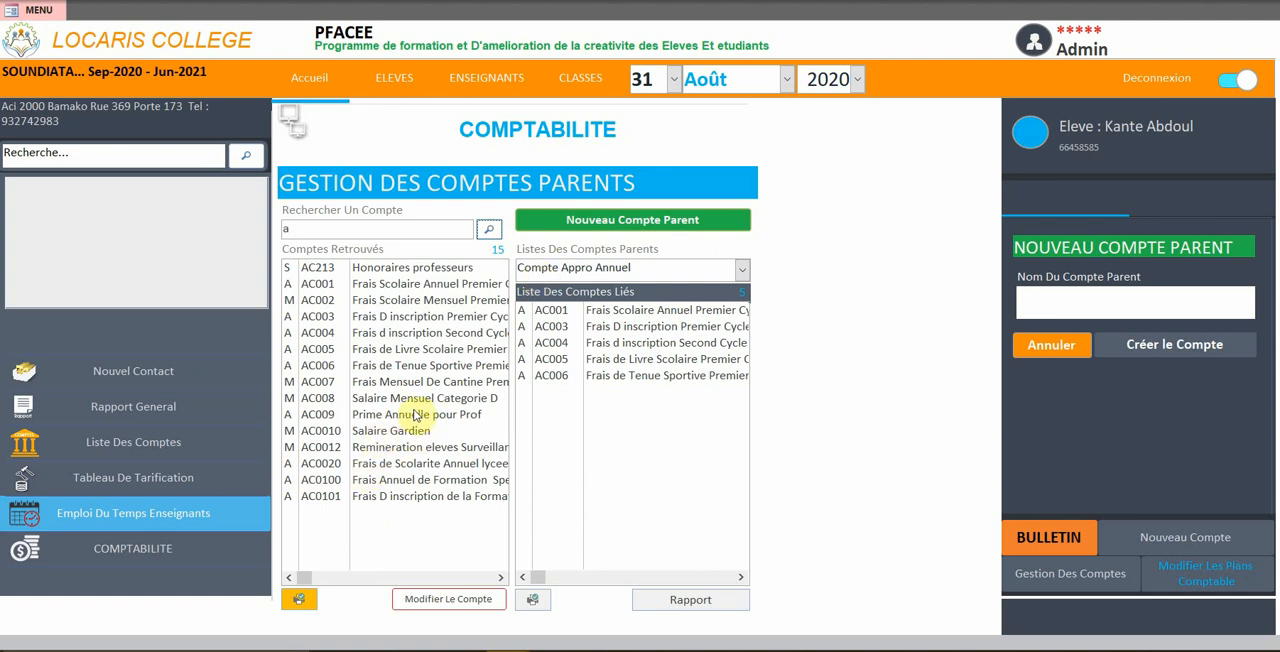
# Create a new parent account named "compte Debiteur Annuel"
pyautogui.click(585, 230)
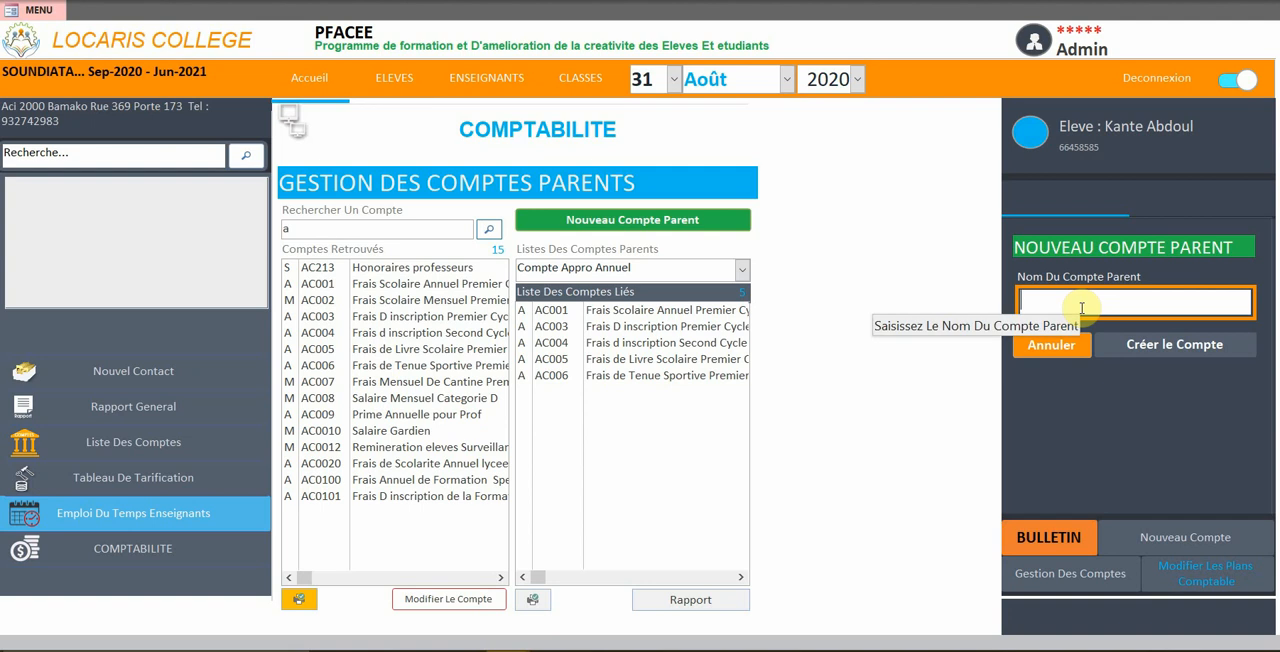
pyautogui.write('c')
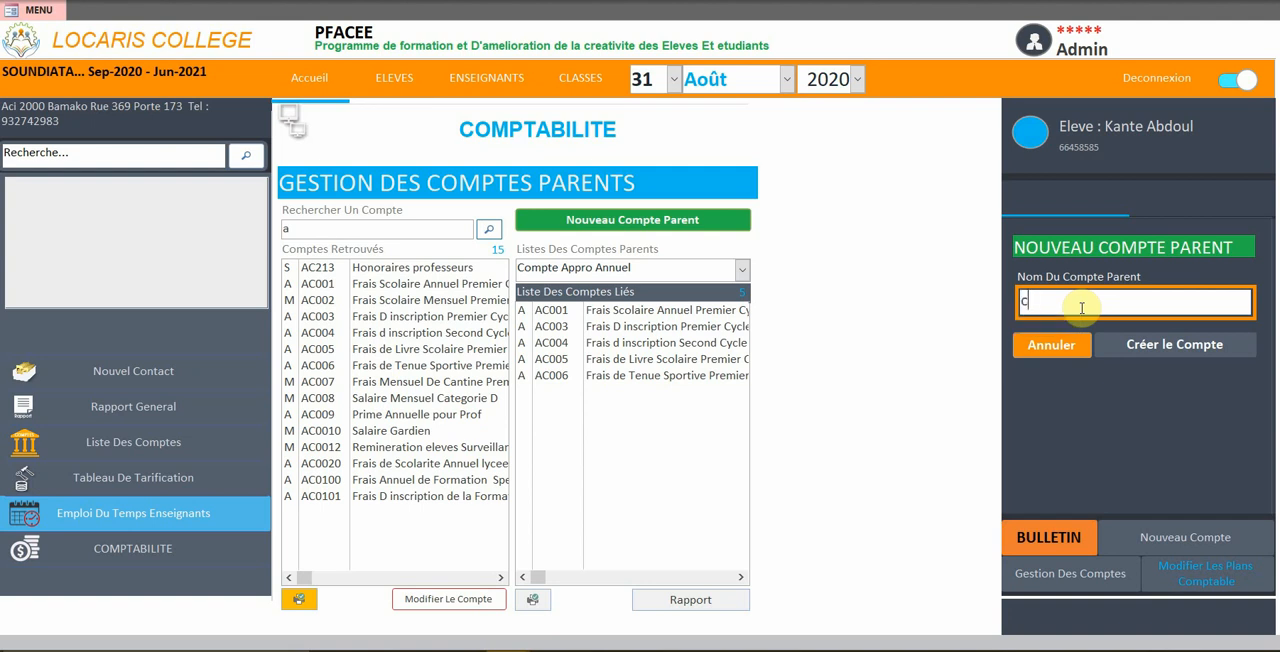
pyautogui.write('ompte Debiteur')
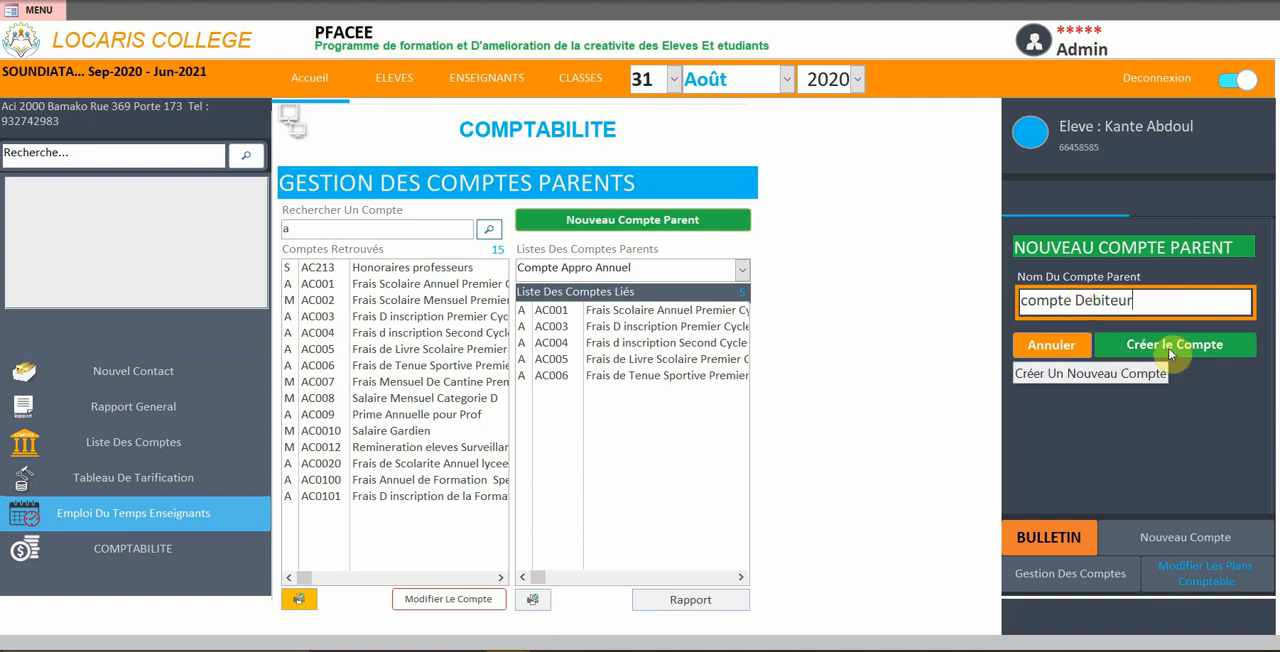
pyautogui.write('An')
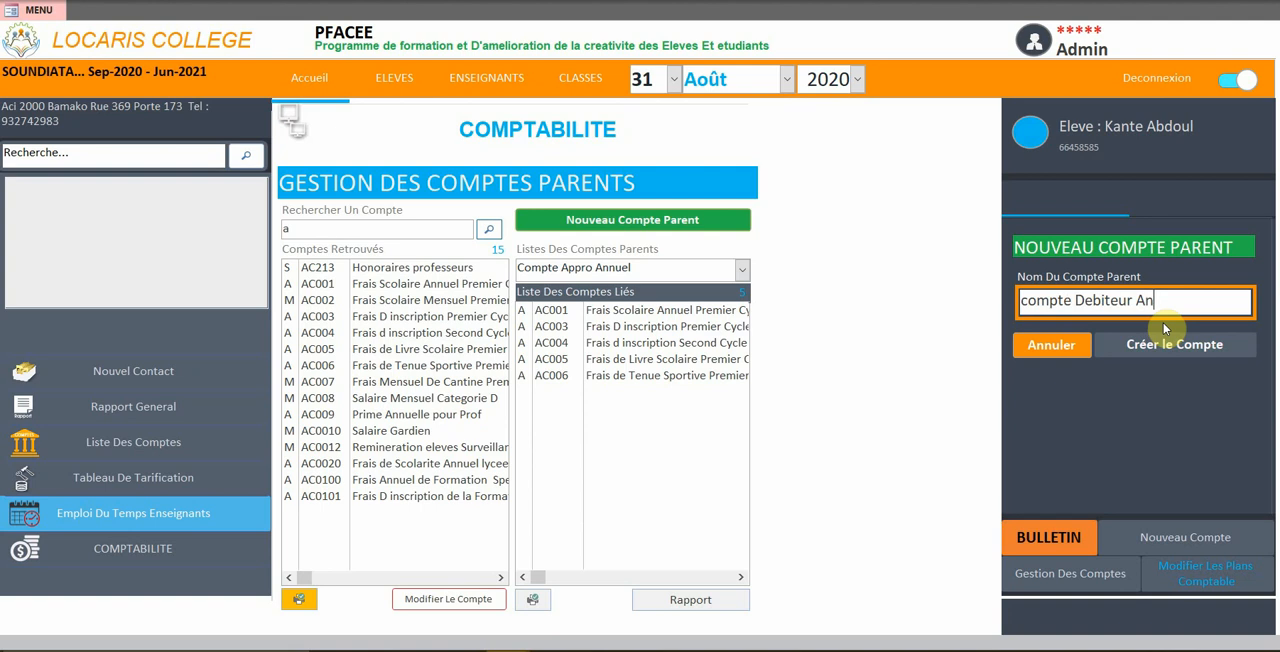
pyautogui.write('nuel')
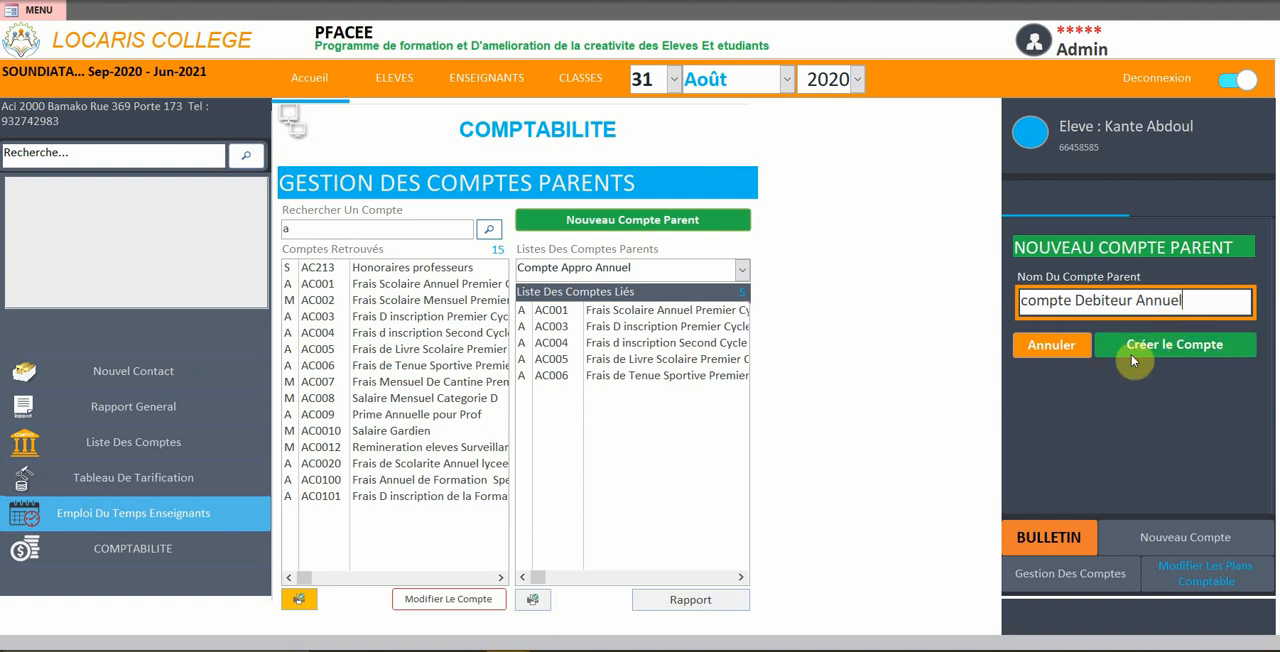
pyautogui.click(1133, 361)
# Select compte Debiteur Annuel among the parent accounts to show its linked accounts
pyautogui.click(765, 316)
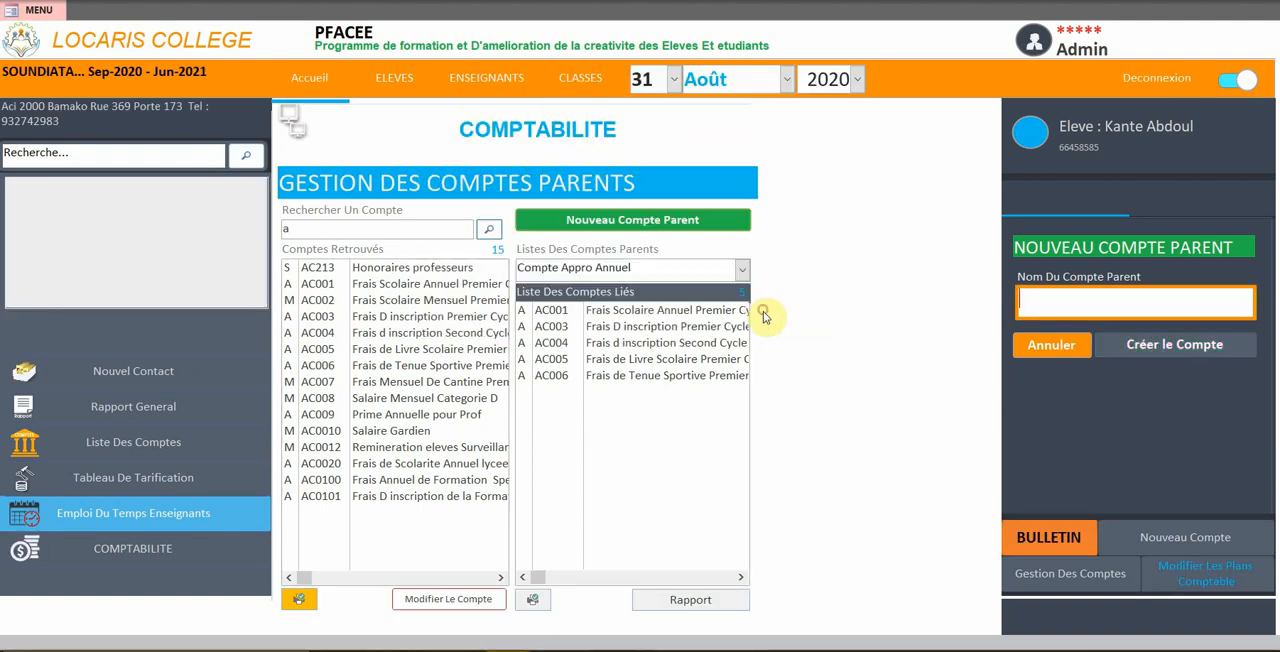
pyautogui.click(743, 273)
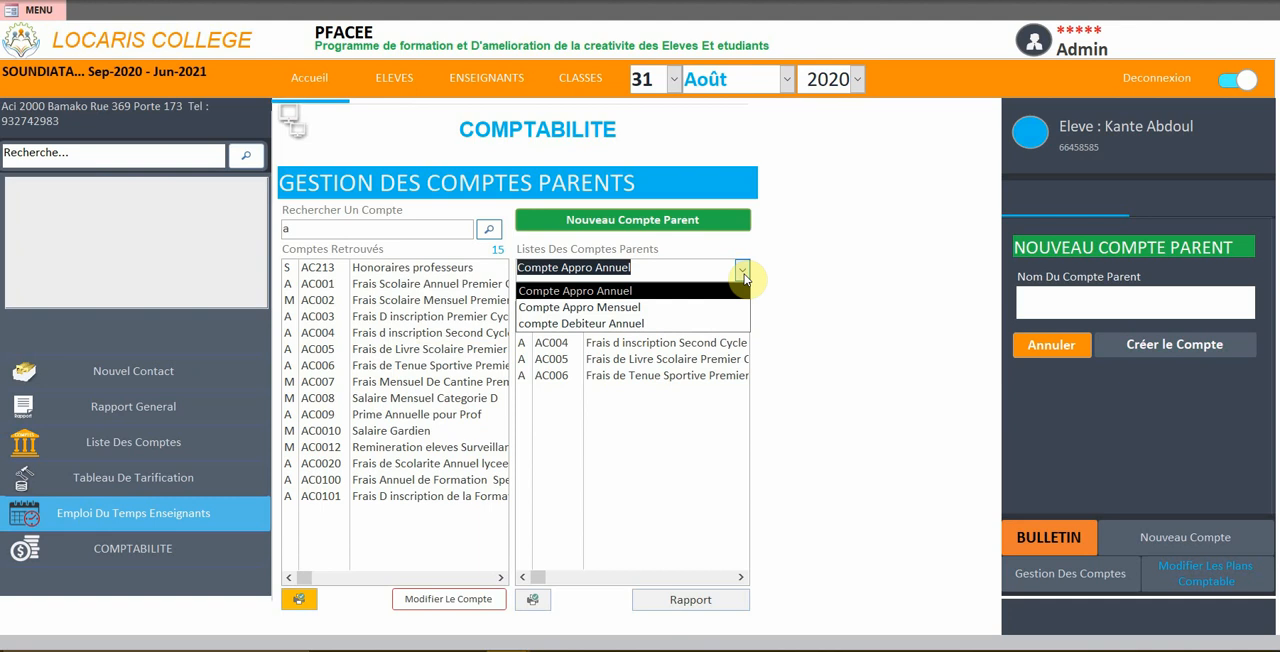
pyautogui.click(567, 323)
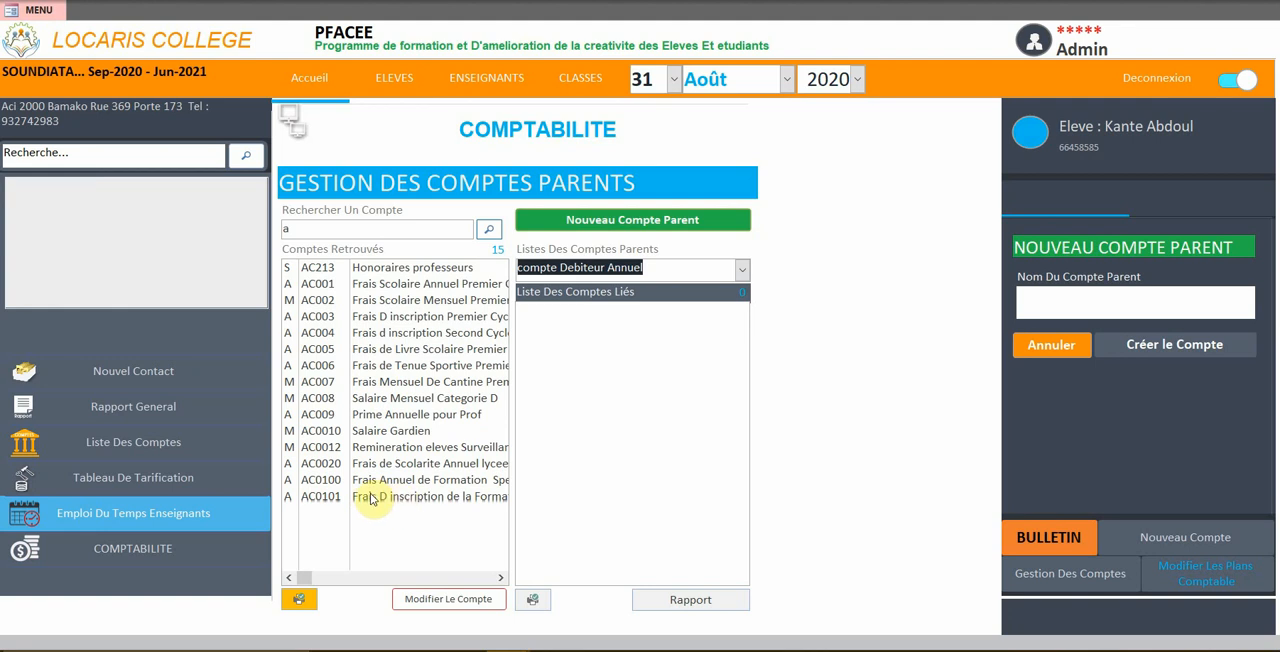
# Link the accounts Salaire Mensuel Categorie D and Salaire Gardien to the parent account compte Debiteur Annuel
pyautogui.doubleClick(369, 399)
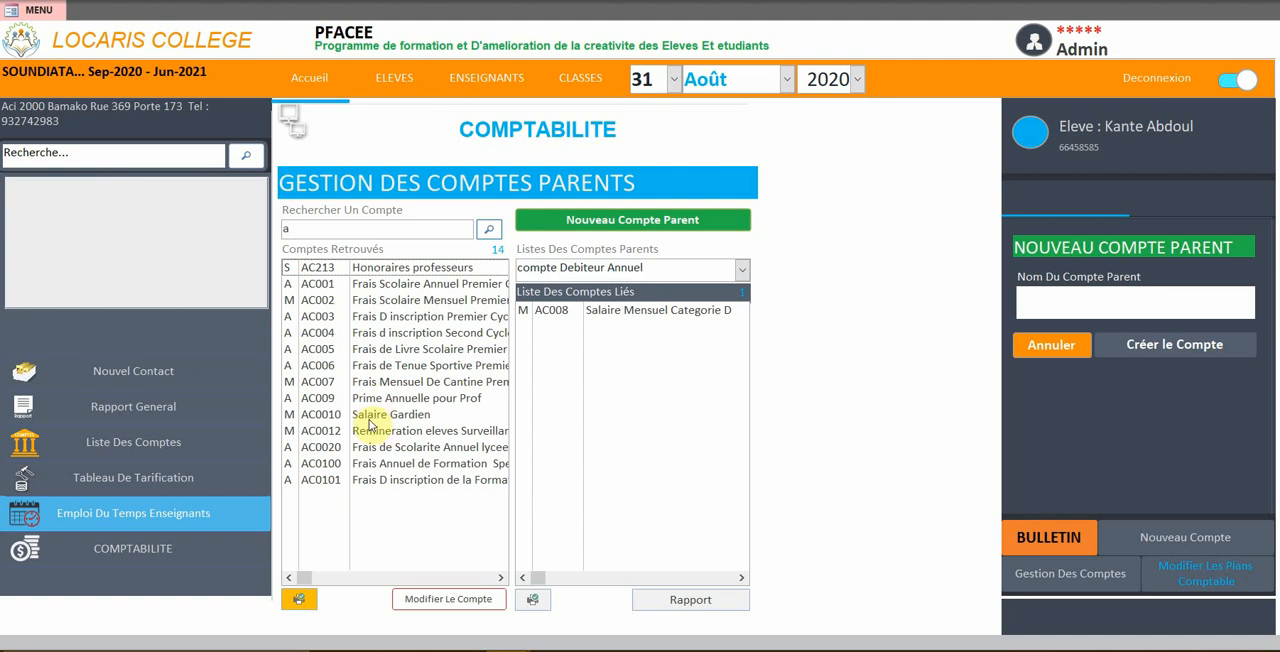
pyautogui.doubleClick(367, 417)
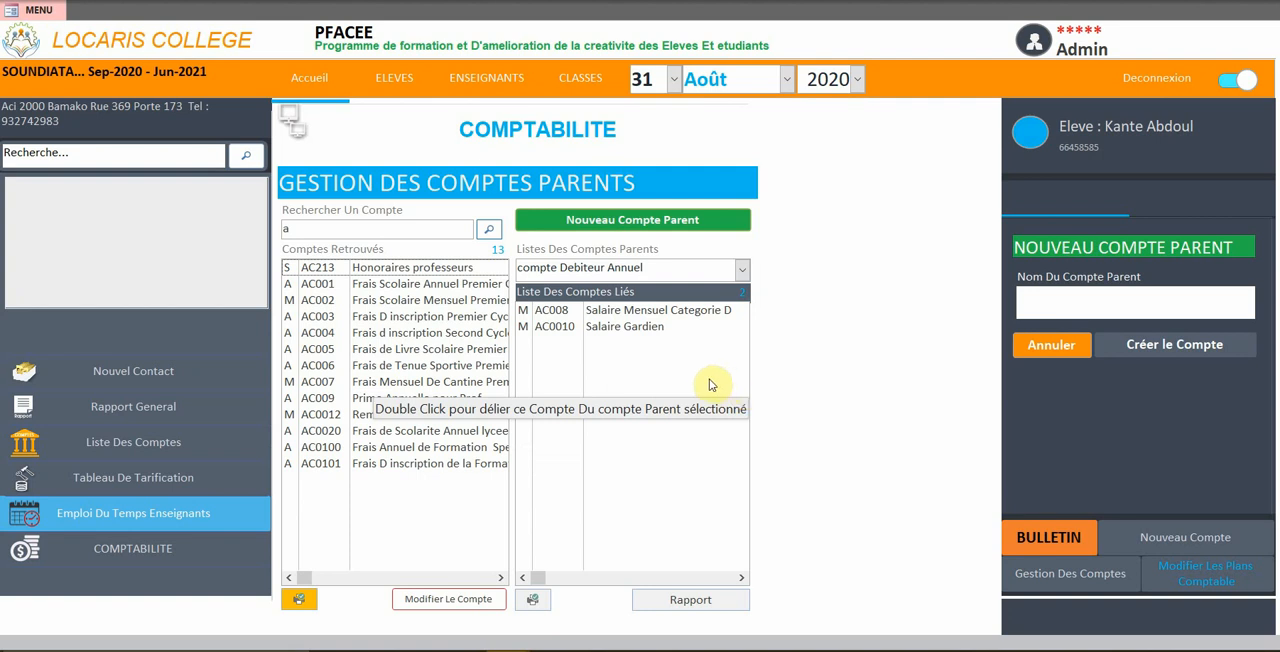
# Preview the account list report, examine the accounts grouped under each parent account, and close the preview
pyautogui.click(303, 600)
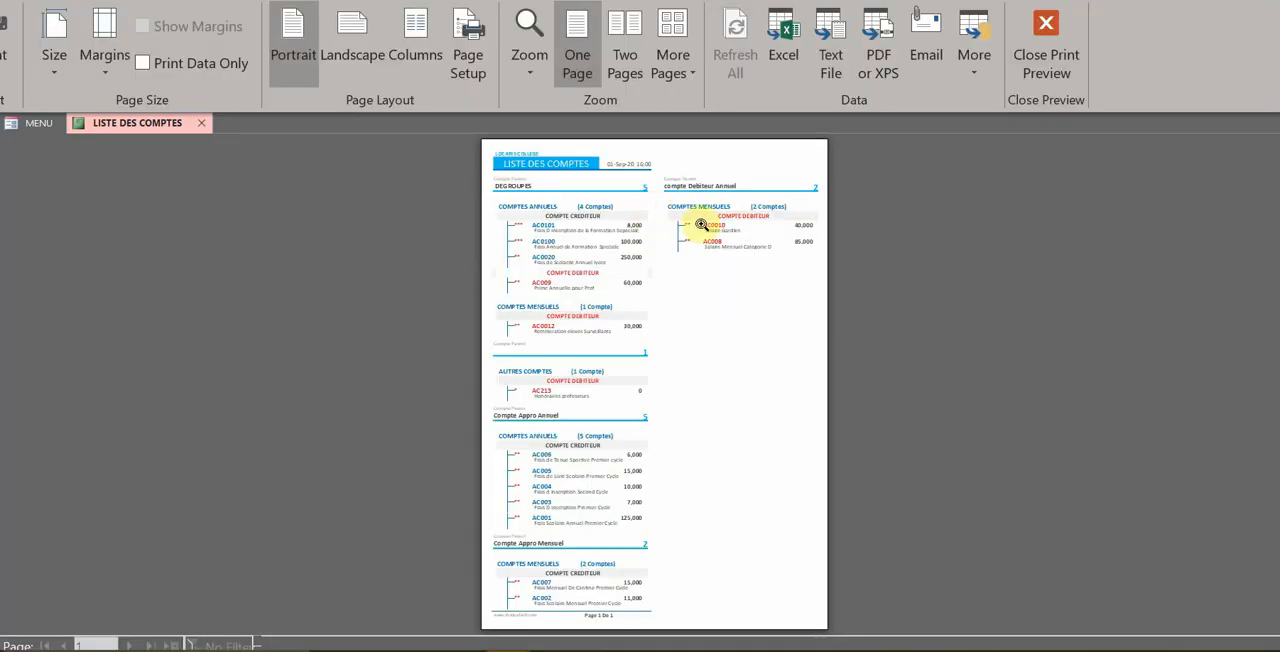
pyautogui.click(705, 222)
pyautogui.scroll(-5, 568, 338)
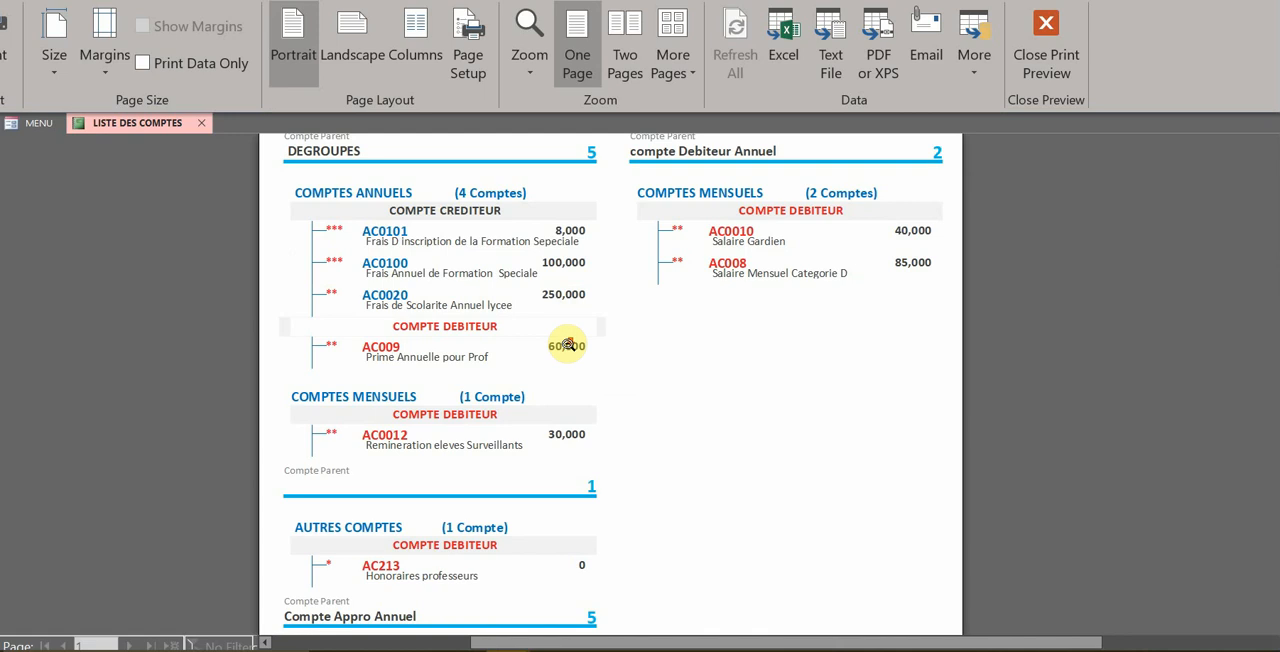
pyautogui.scroll(3, 572, 350)
pyautogui.scroll(-6, 686, 345)
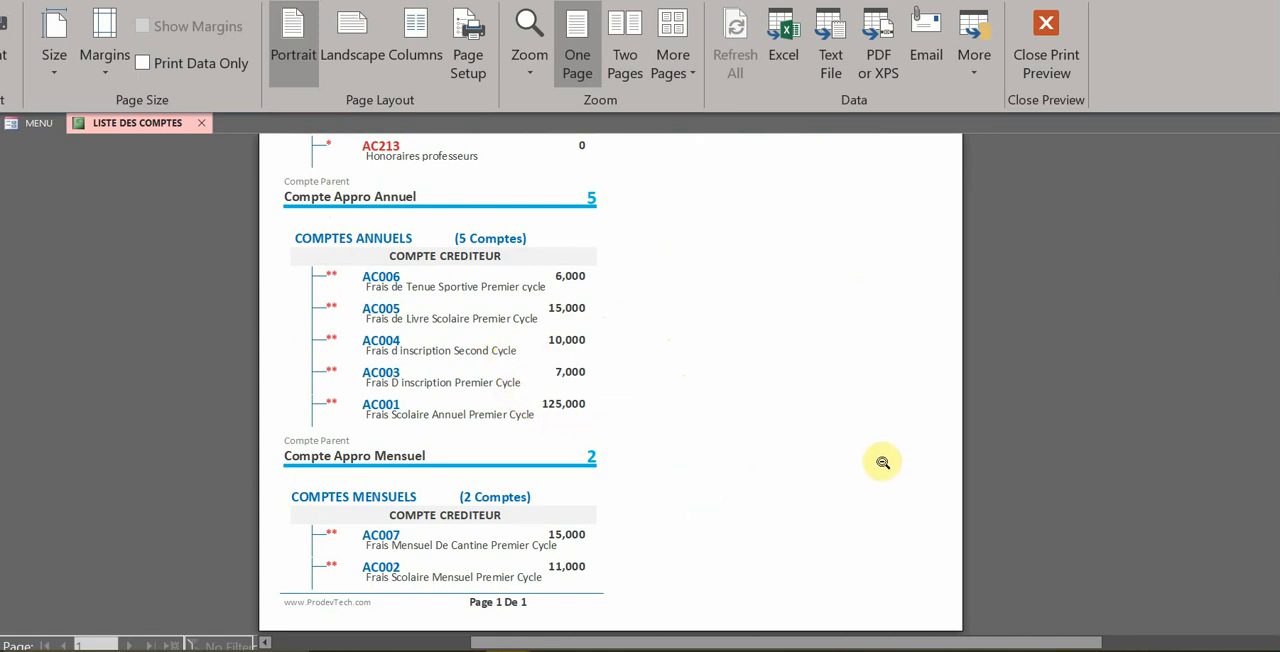
pyautogui.scroll(-3, 517, 409)
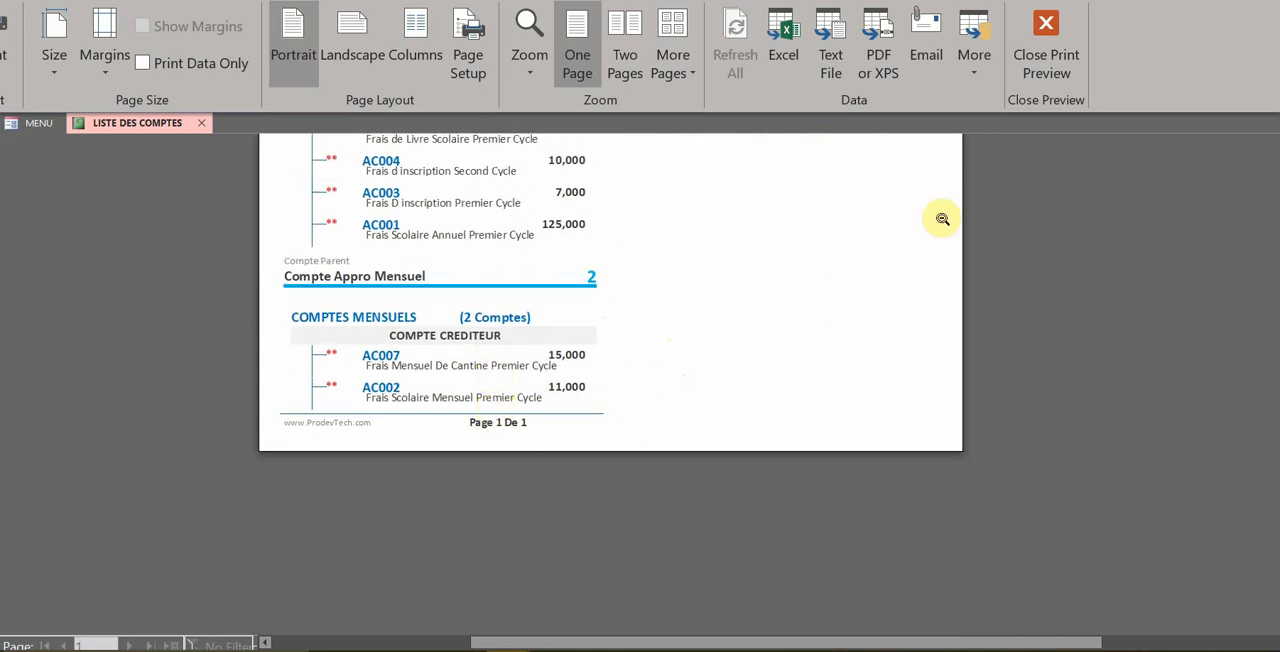
pyautogui.scroll(1, 850, 260)
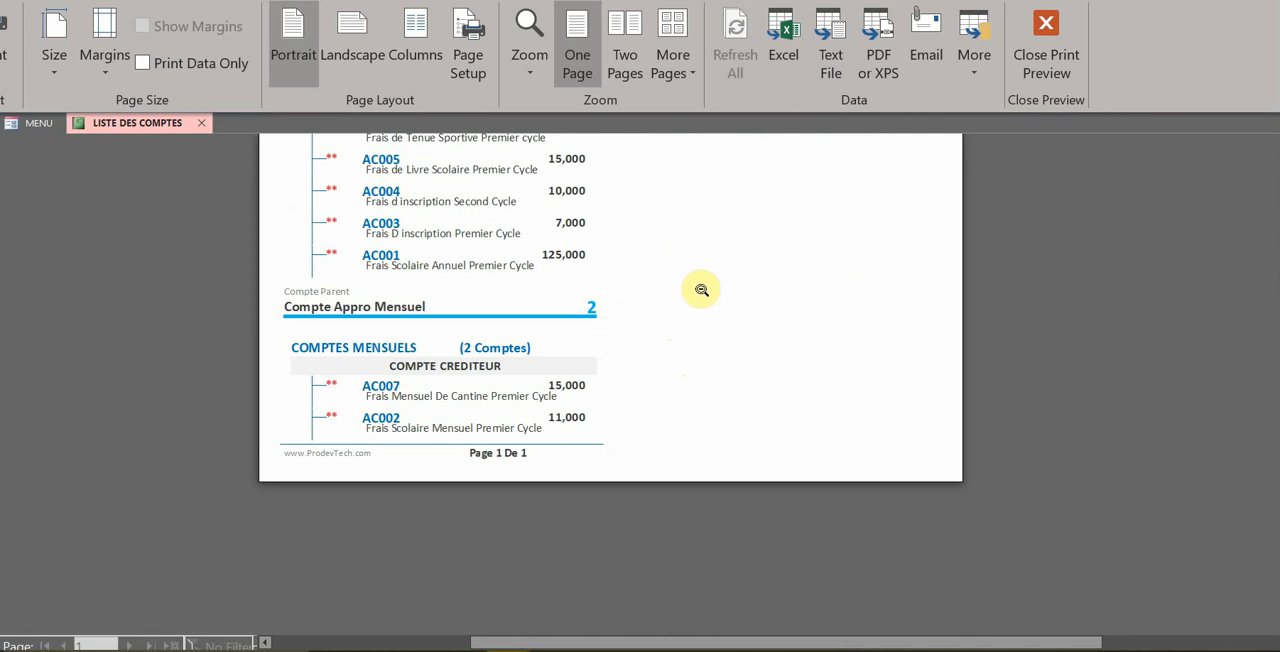
pyautogui.click(1046, 40)
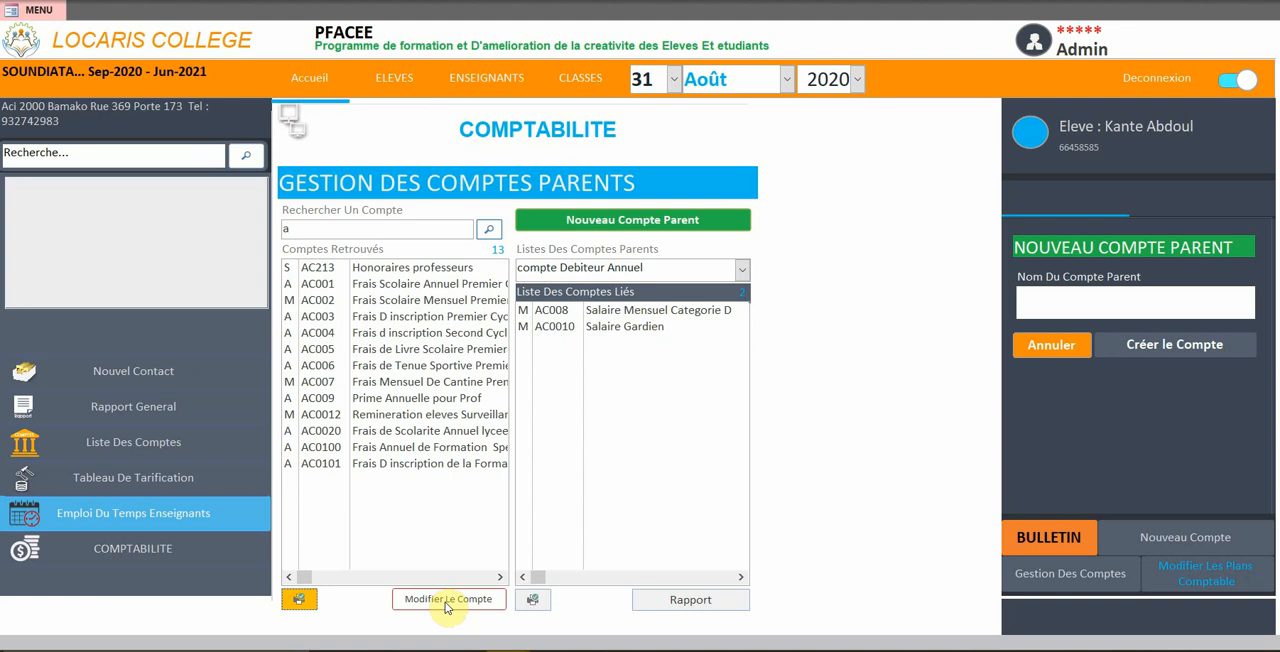
# Open the account Frais D inscription de la Formation Sepeciale for modification, try its balance control and annual account options, and cancel the changes
pyautogui.click(376, 465)
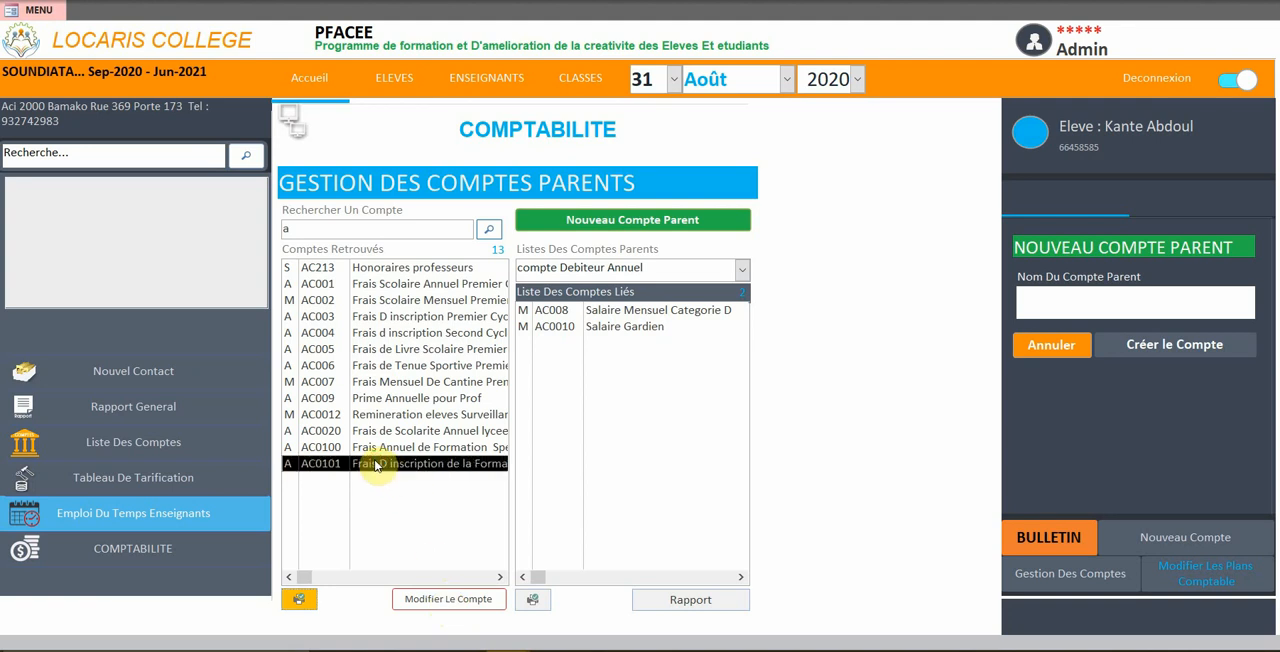
pyautogui.click(449, 600)
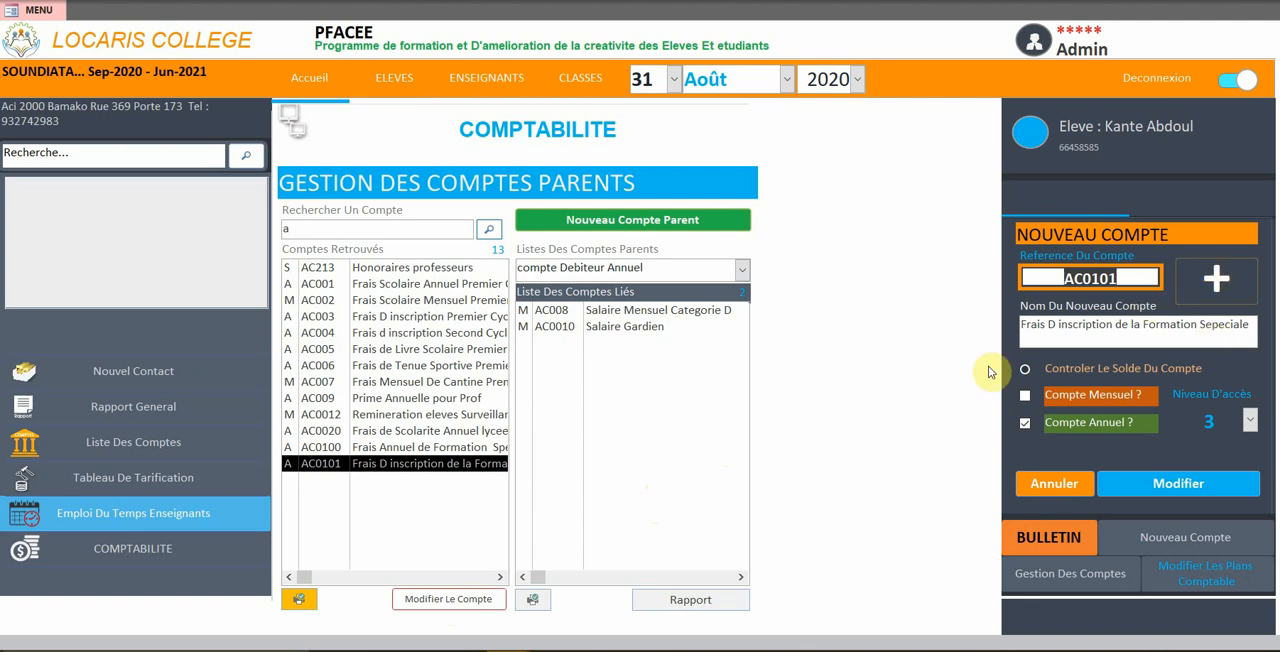
pyautogui.click(1070, 367)
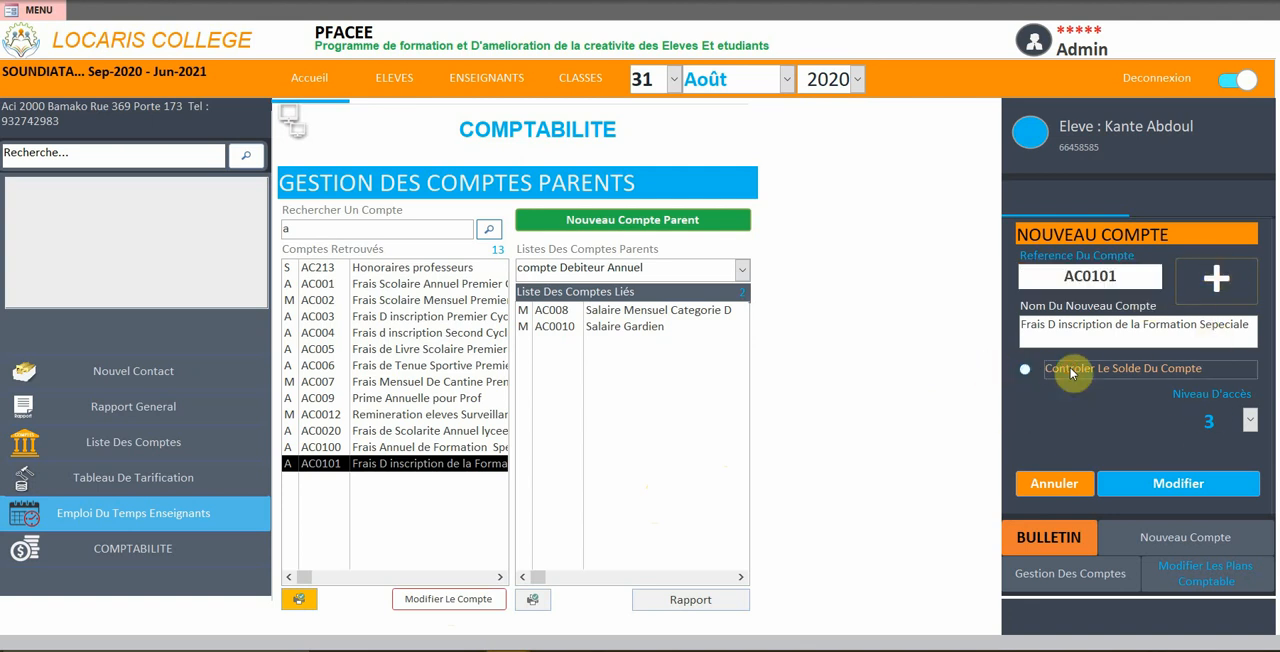
pyautogui.click(1070, 367)
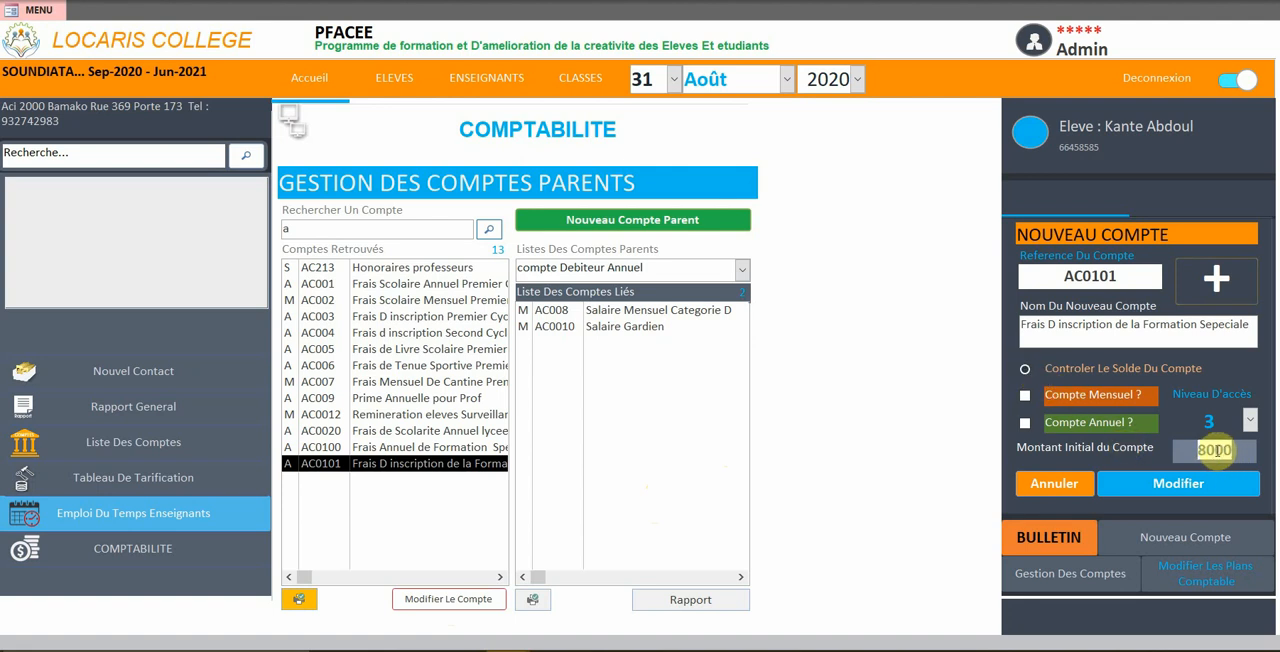
pyautogui.click(1026, 423)
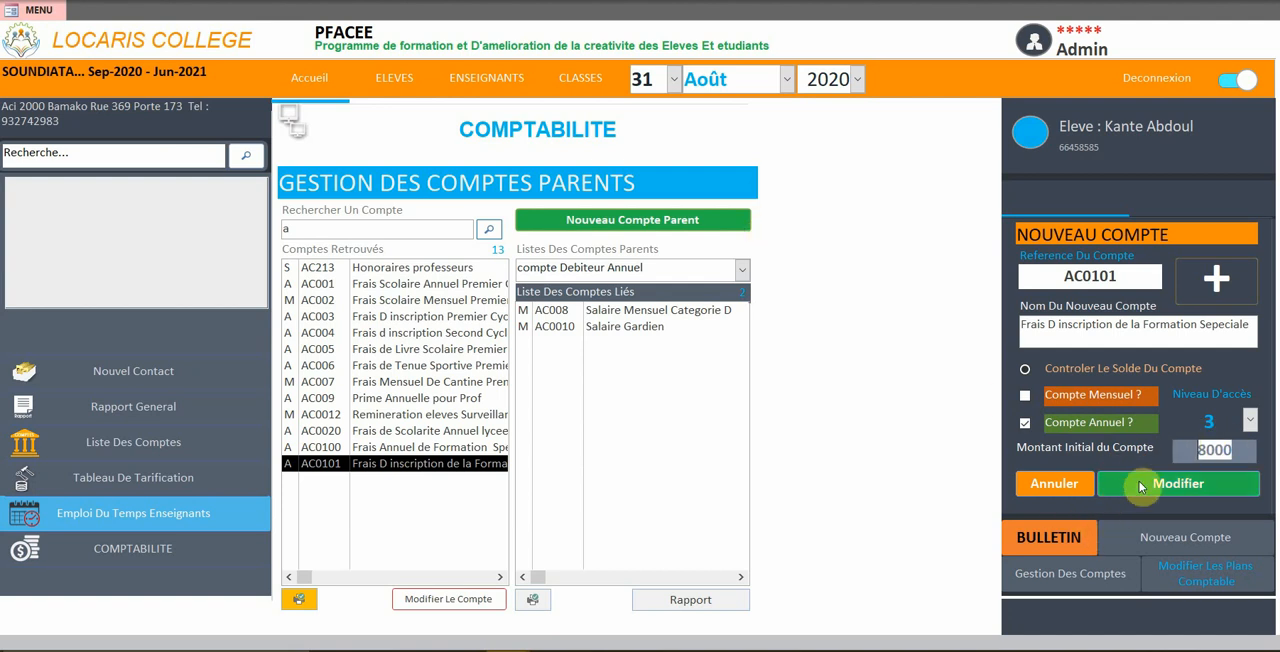
pyautogui.click(1062, 486)
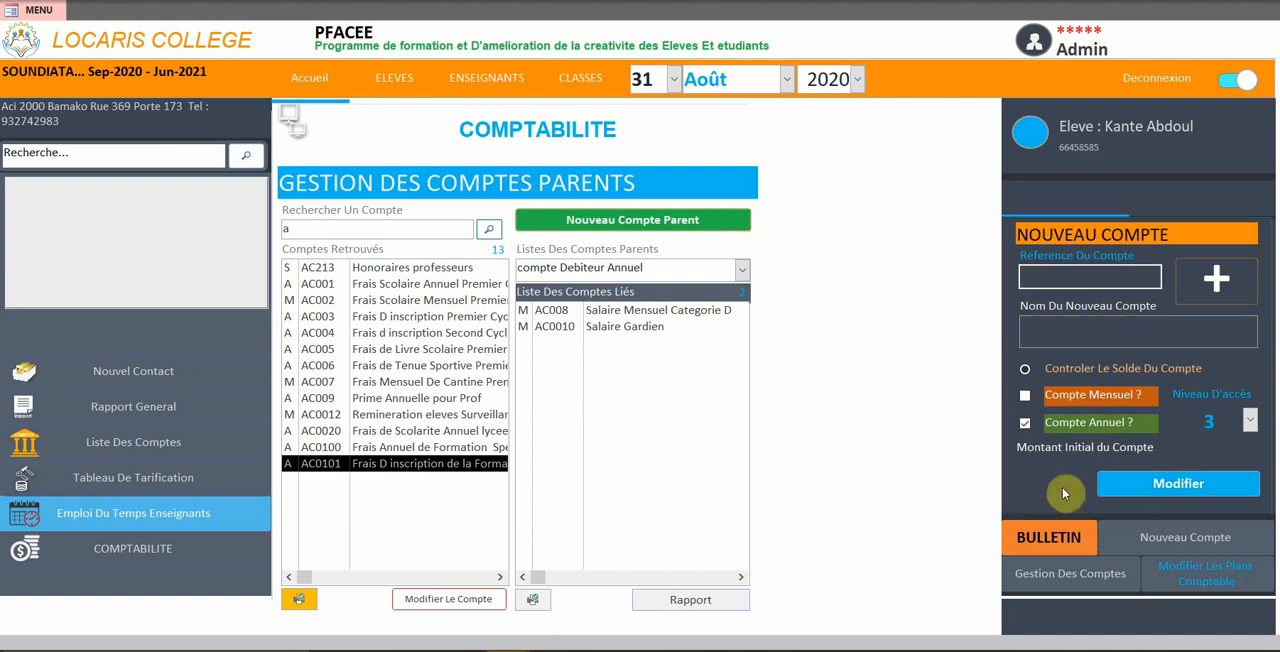